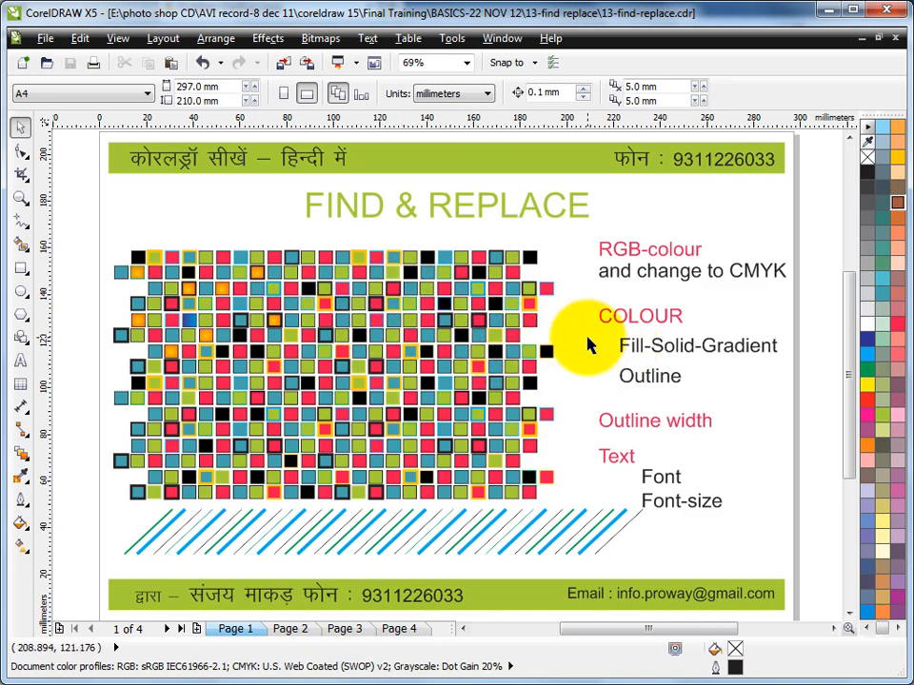
Step: Examine the fill colours and outline widths of several squares in the page 1 grid, including the orange fountain-filled one
click(409, 327)
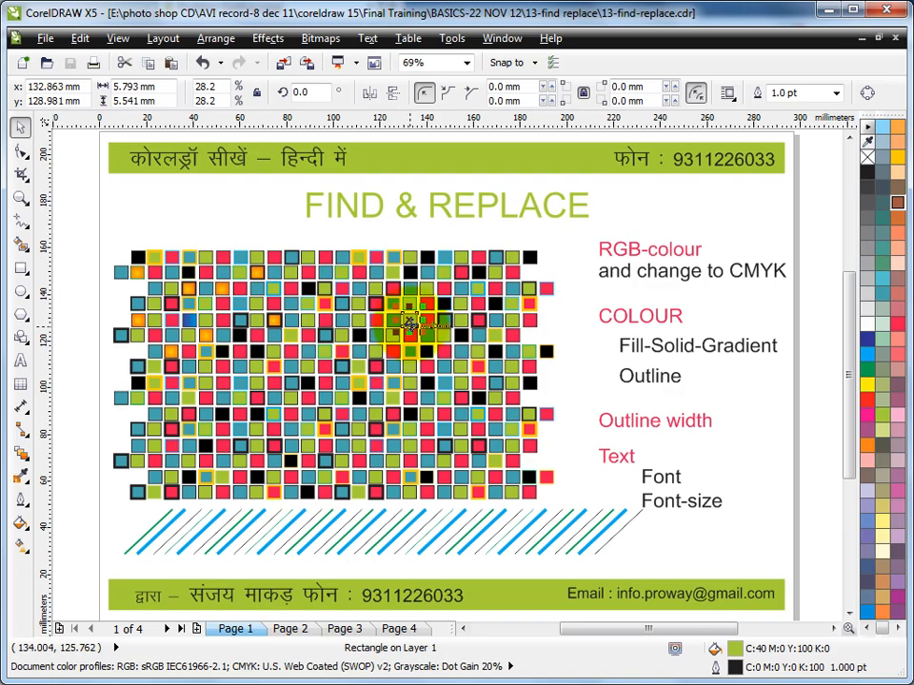
click(273, 319)
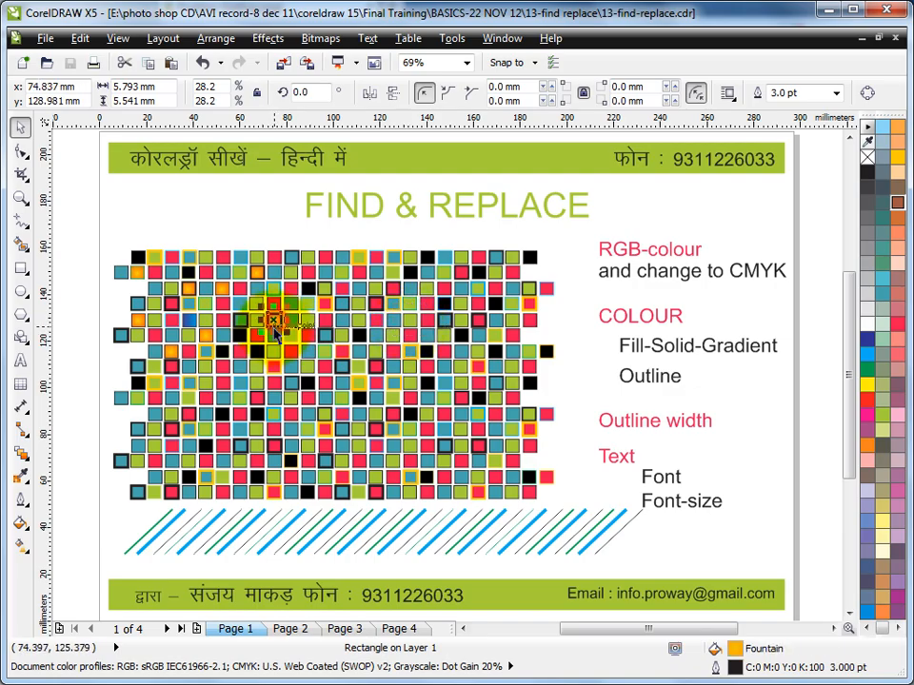
click(19, 197)
drag(241, 302, 395, 376)
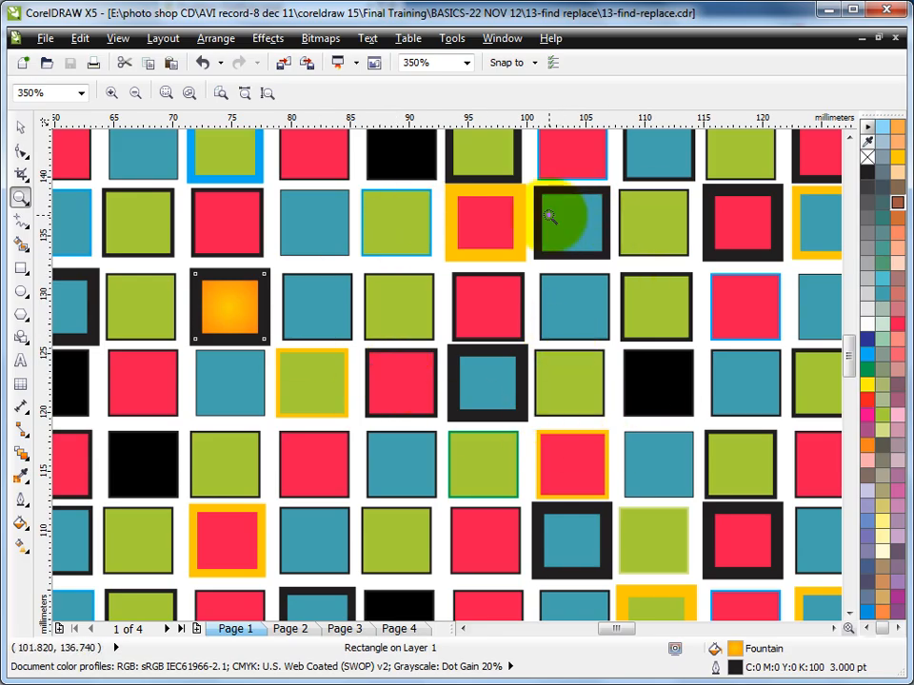
click(20, 127)
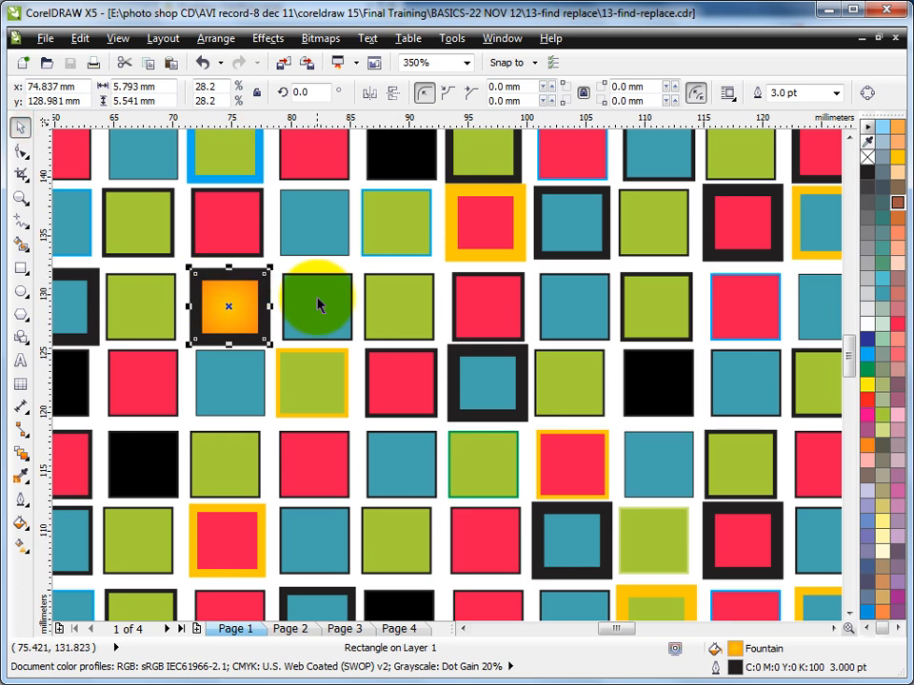
click(394, 369)
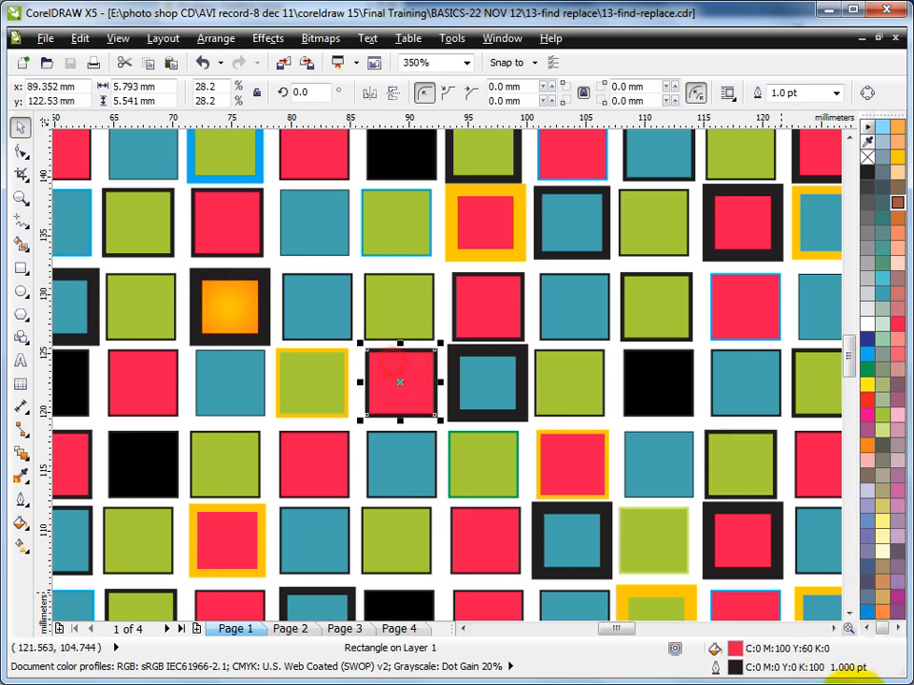
click(403, 306)
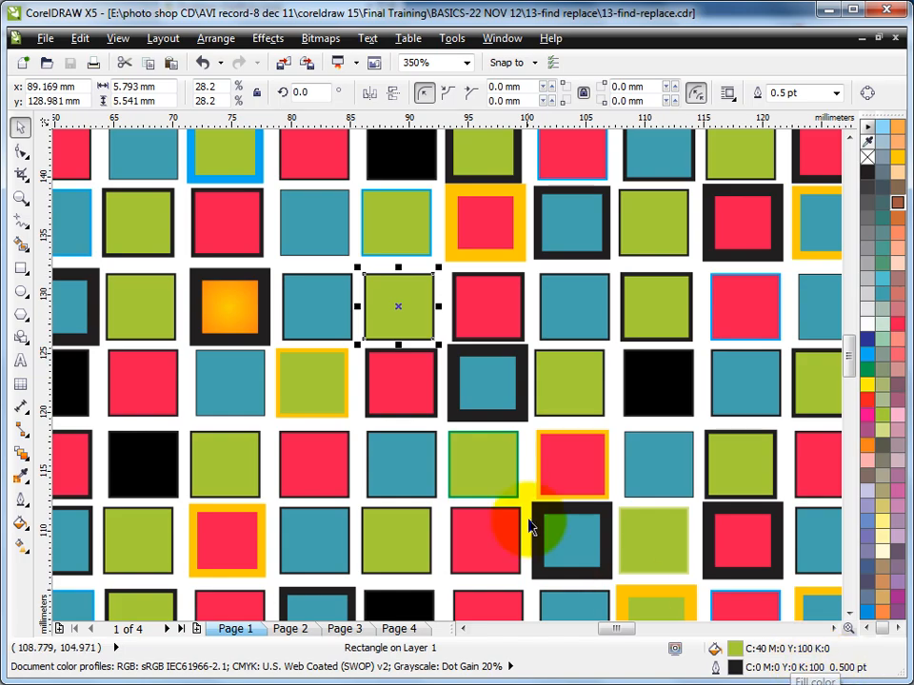
click(226, 381)
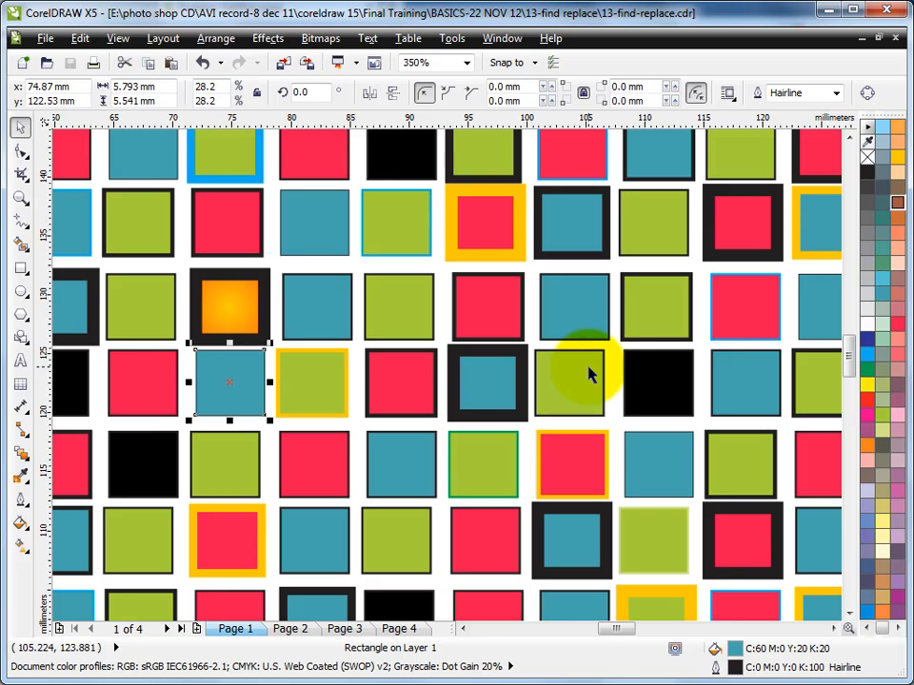
key(shift+F4)
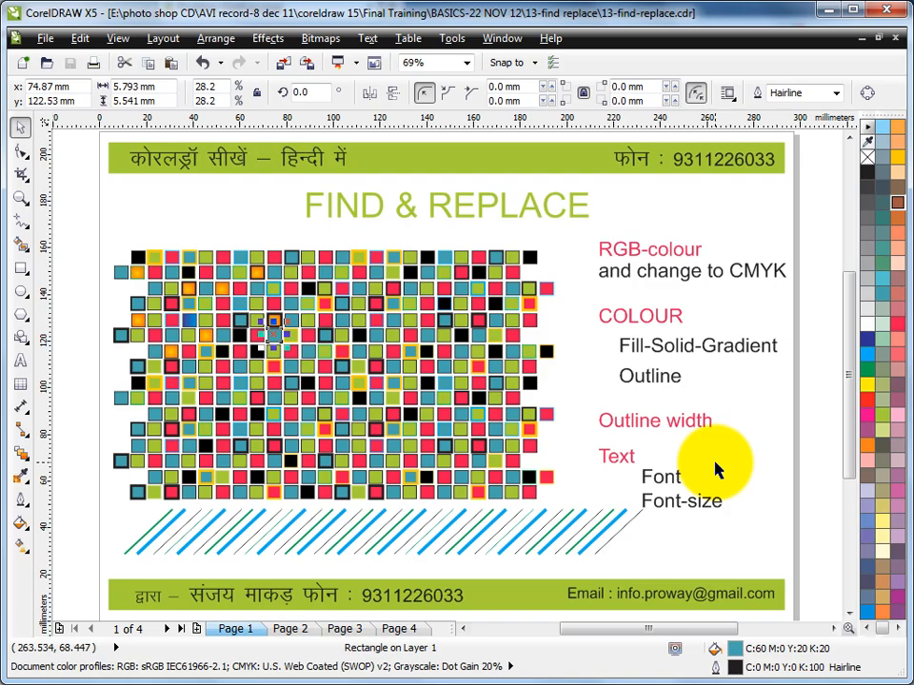
Step: Look at the text and squares on page 2, and return to page 1 with nothing selected
key(Page_Down)
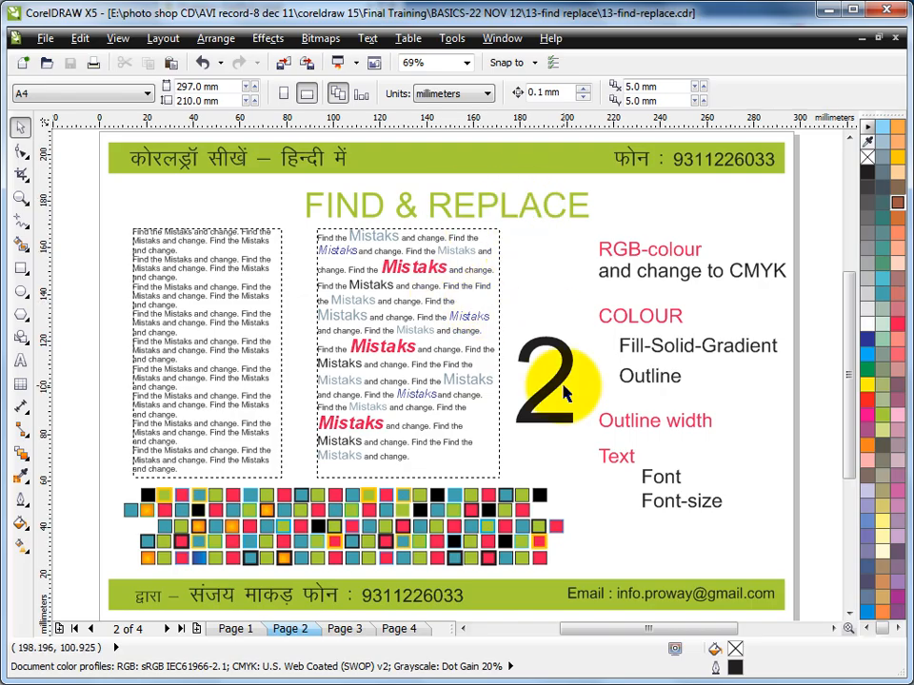
key(Page_Up)
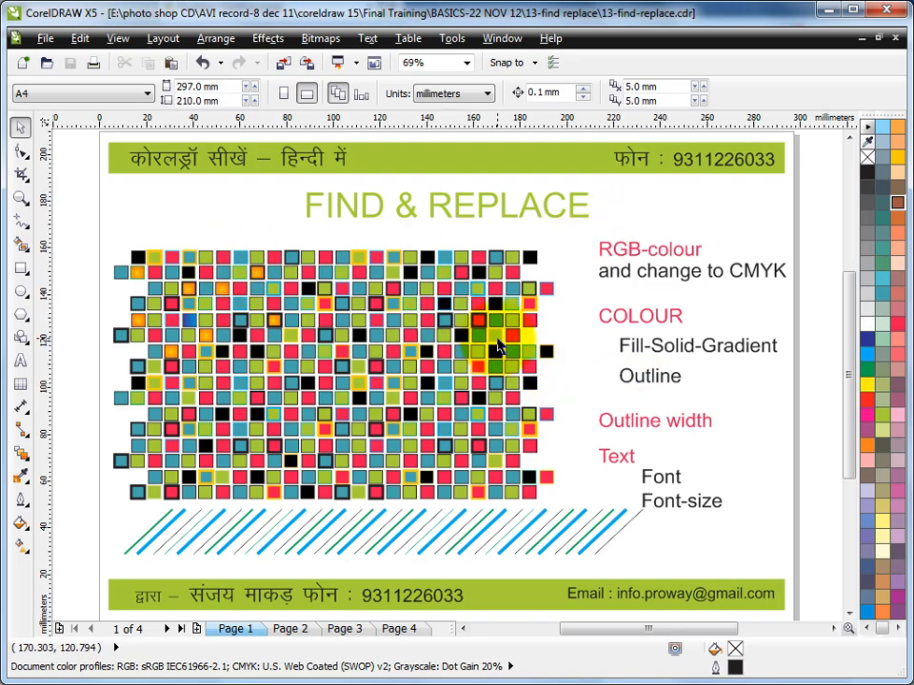
click(659, 208)
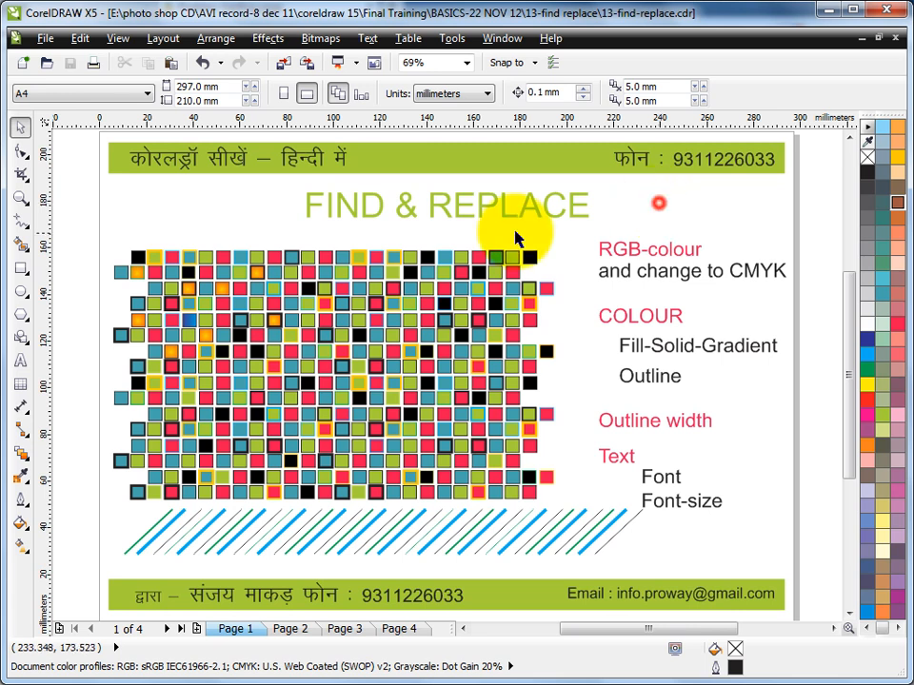
click(80, 39)
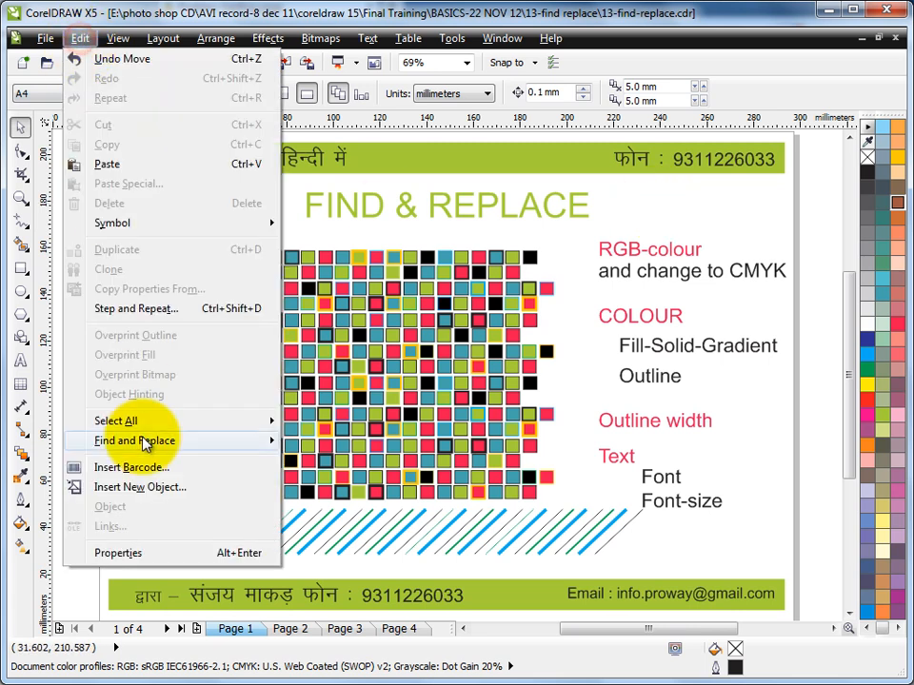
mouse_move(207, 443)
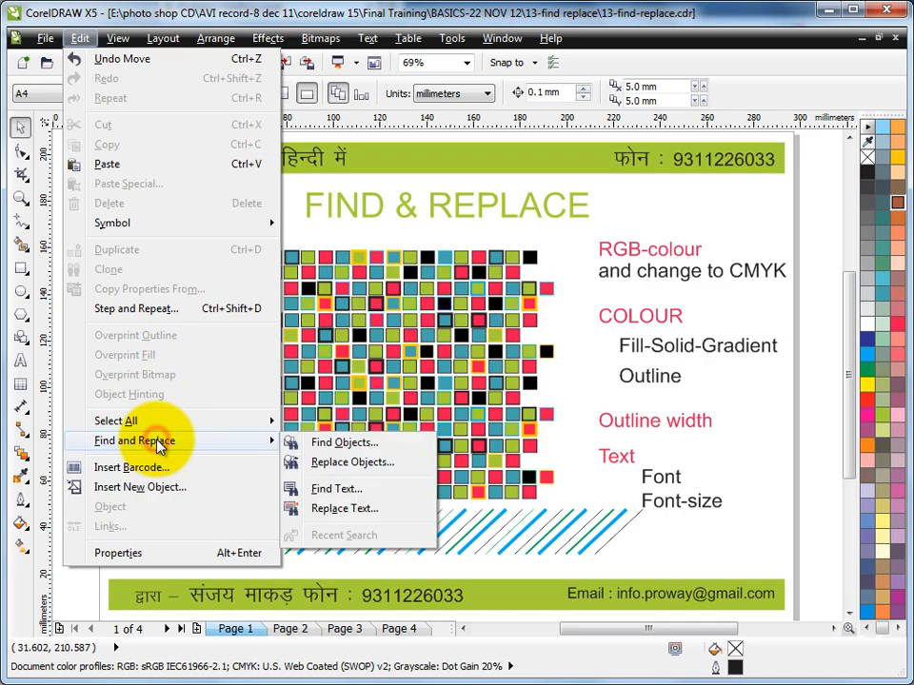
click(363, 466)
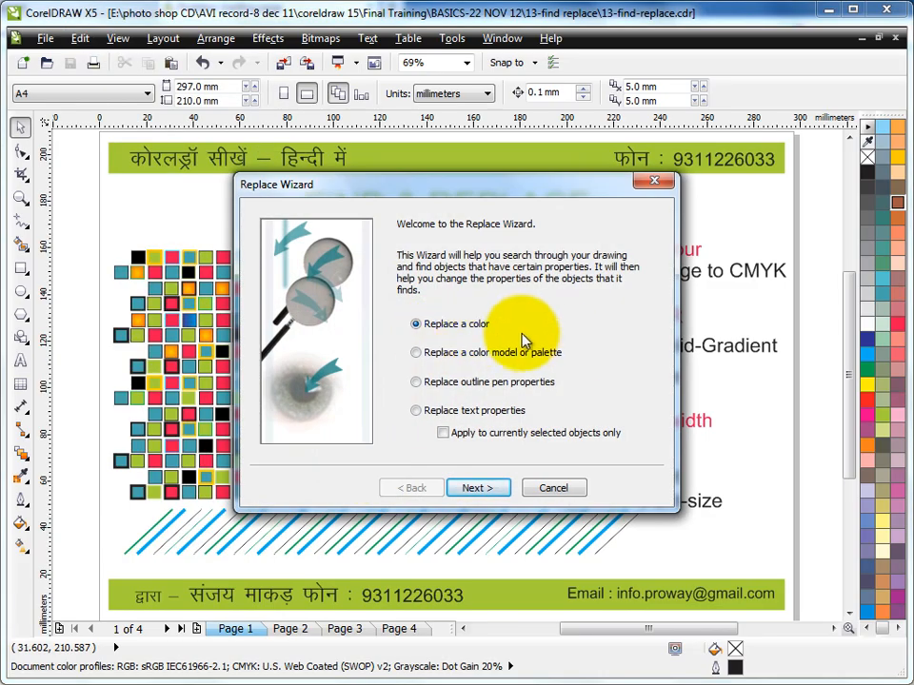
drag(515, 187, 582, 139)
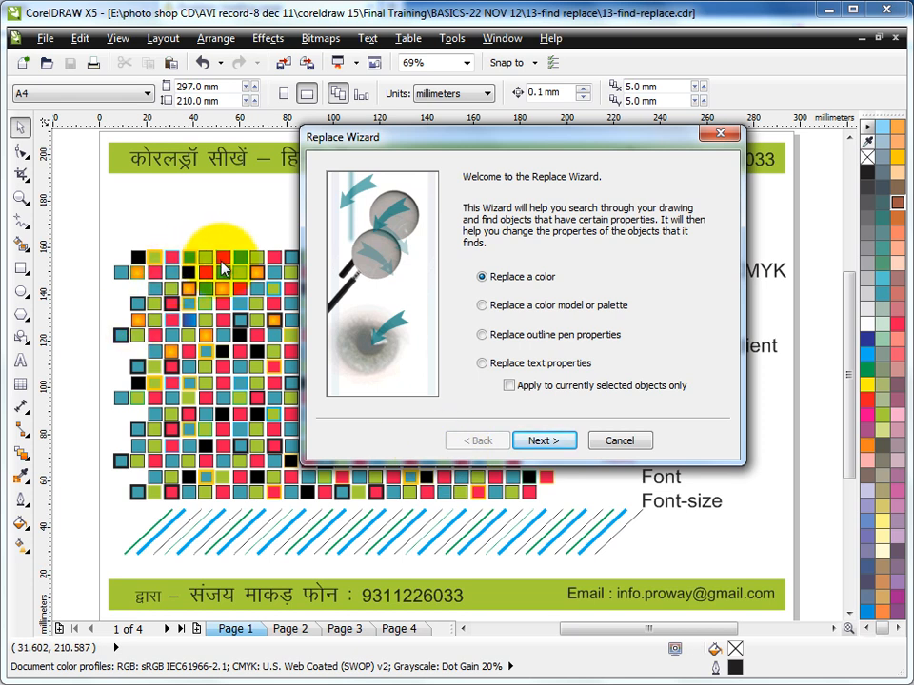
click(481, 306)
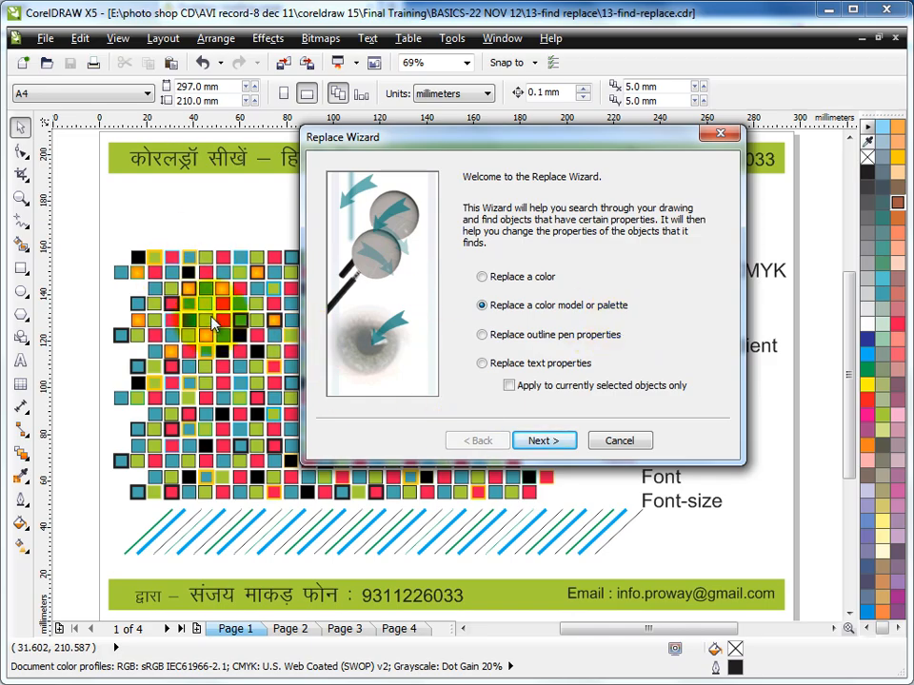
click(620, 440)
Step: Check the document properties for the colour models used by the fills and outlines
click(47, 42)
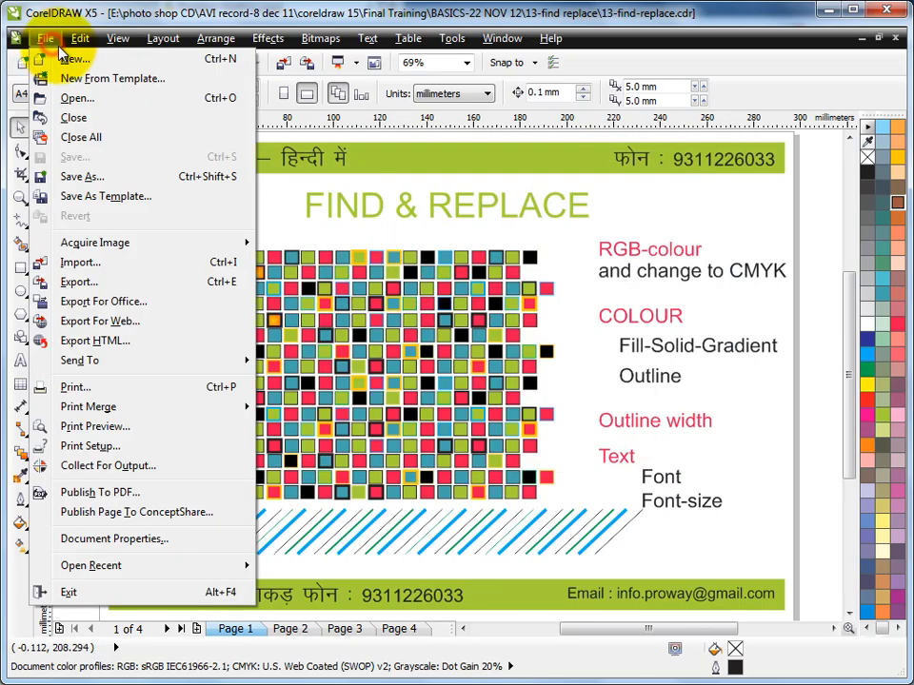
click(138, 544)
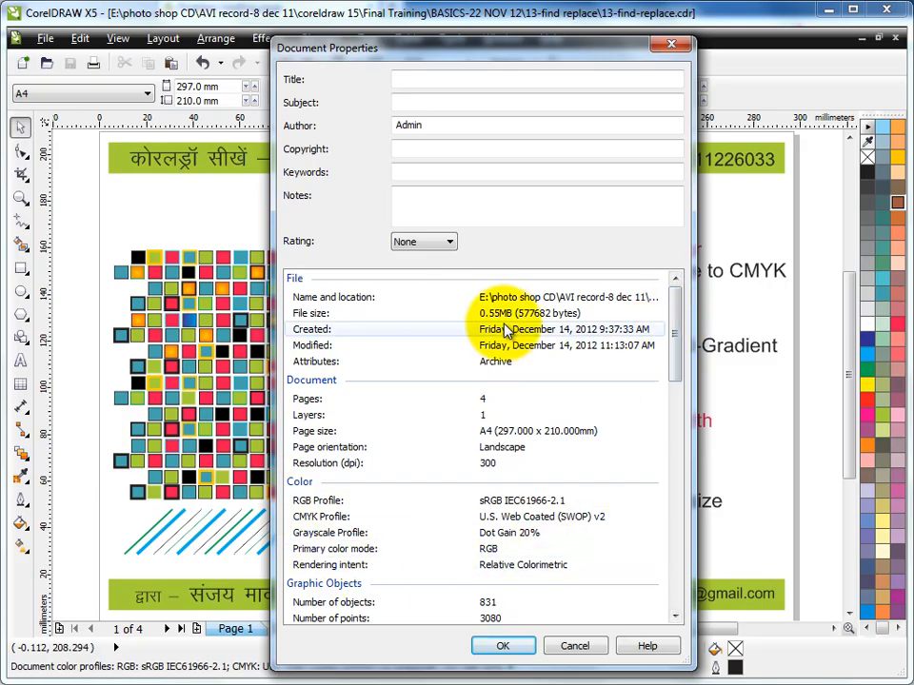
drag(673, 347, 669, 596)
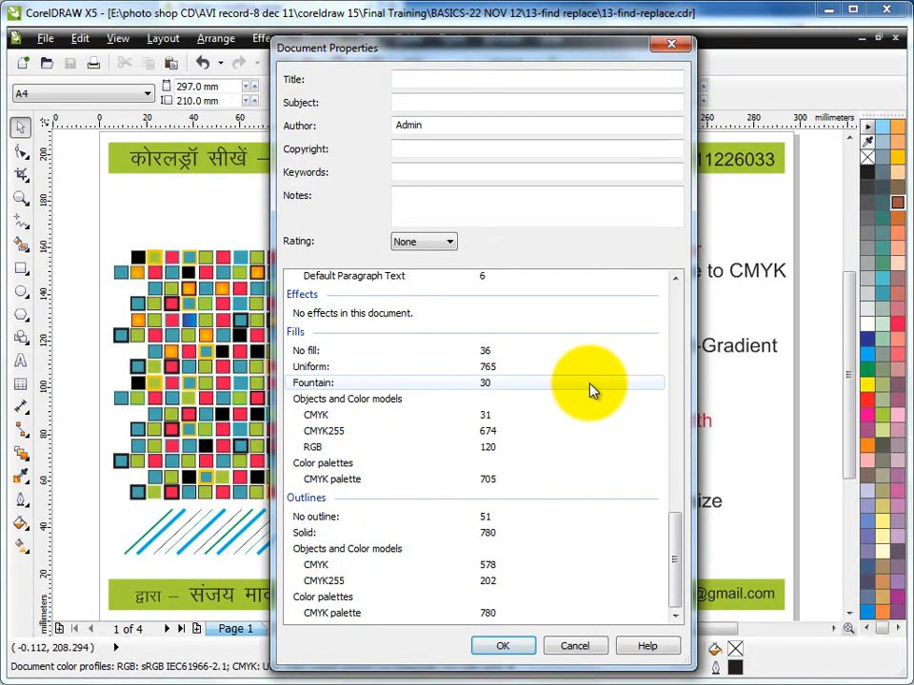
click(505, 646)
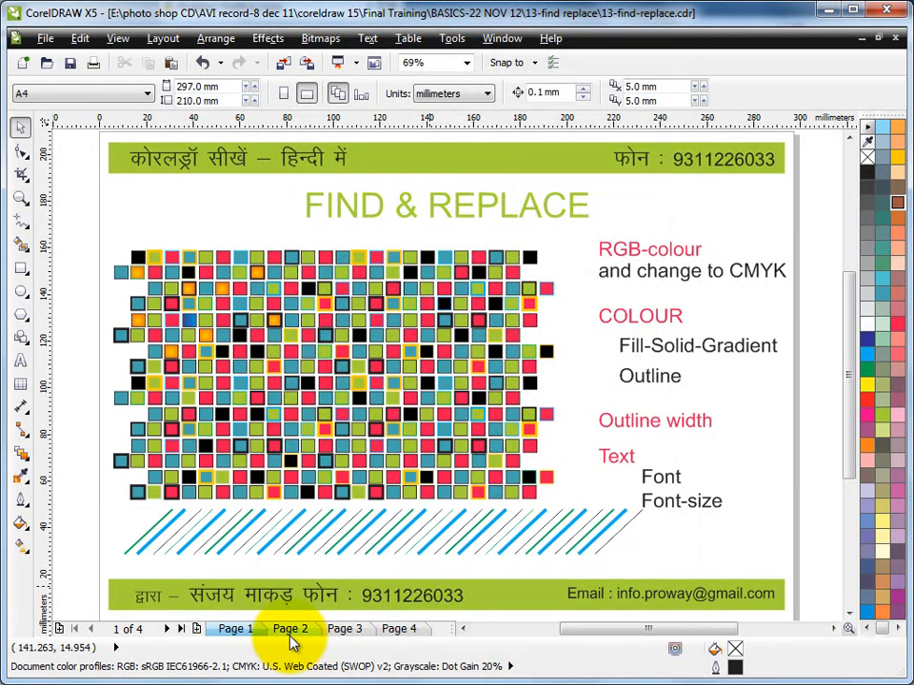
Step: Review the contents of pages 2, 3 and 4, and return to page 1
click(290, 630)
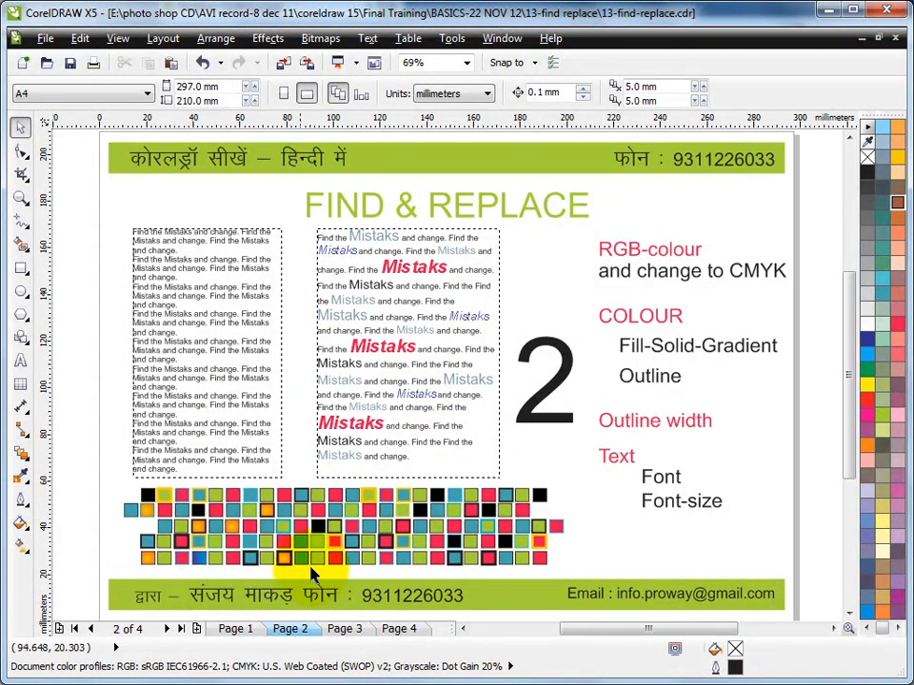
click(346, 629)
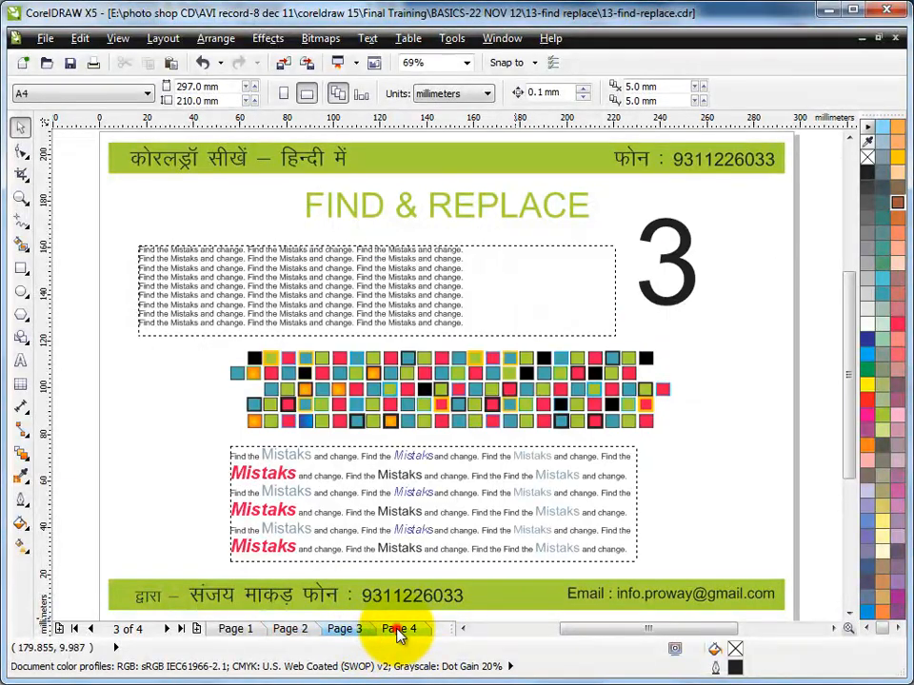
click(398, 629)
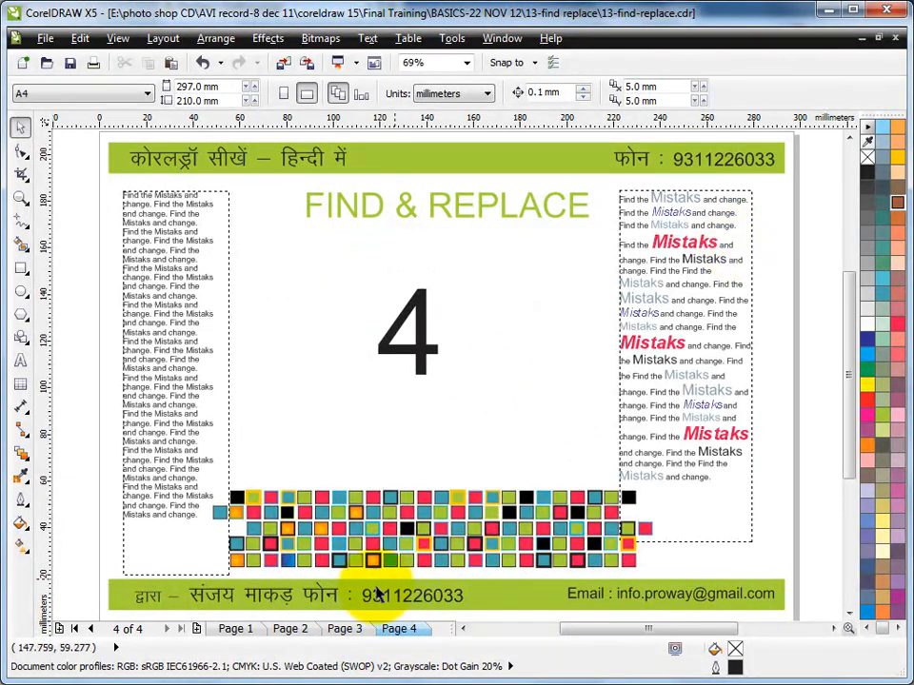
click(235, 629)
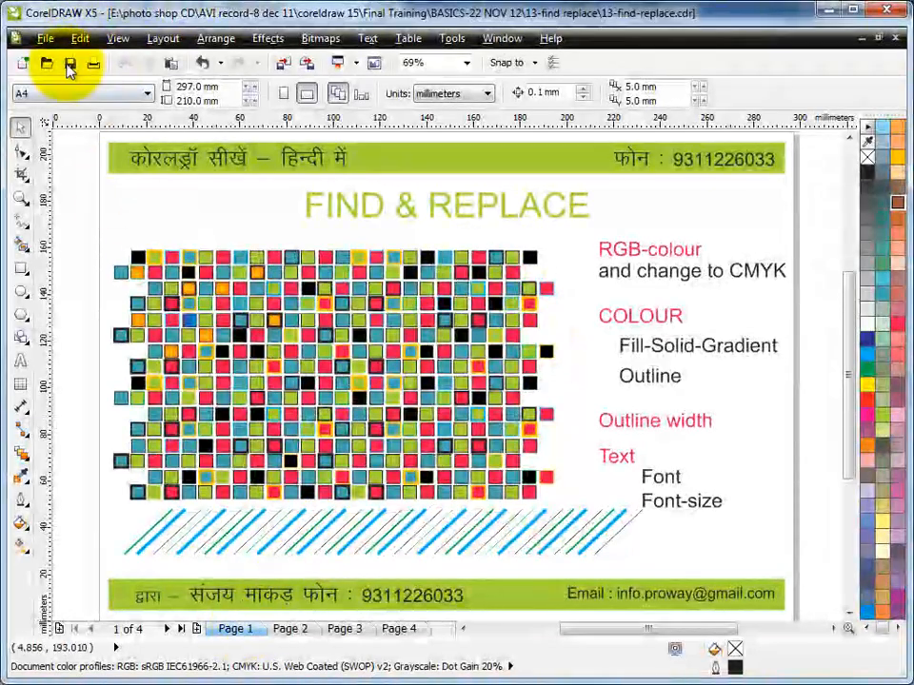
Step: Start the Replace Wizard for objects with the option to replace a color model or palette
click(80, 39)
mouse_move(163, 449)
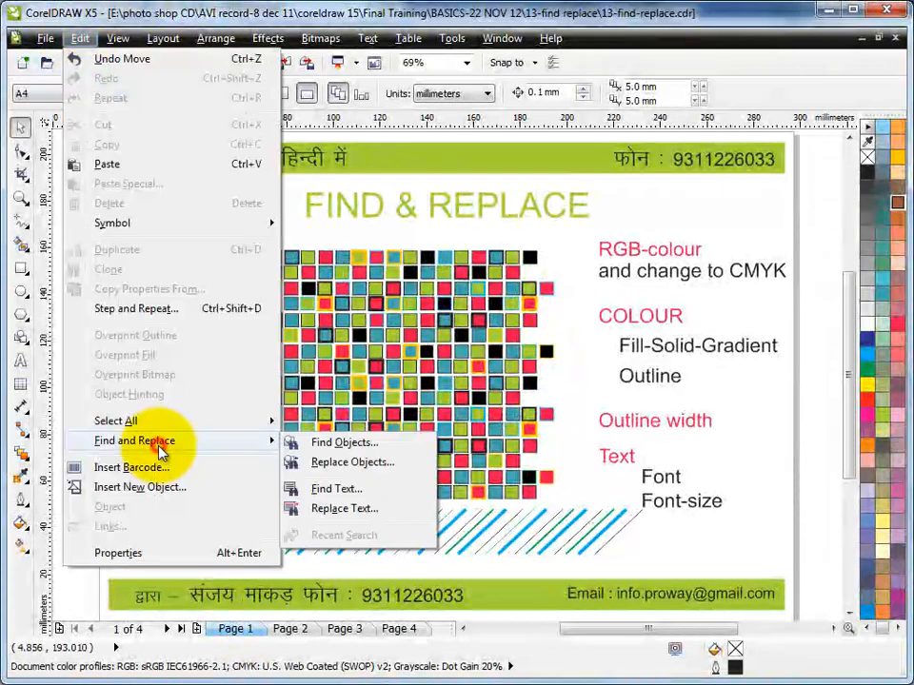
click(378, 461)
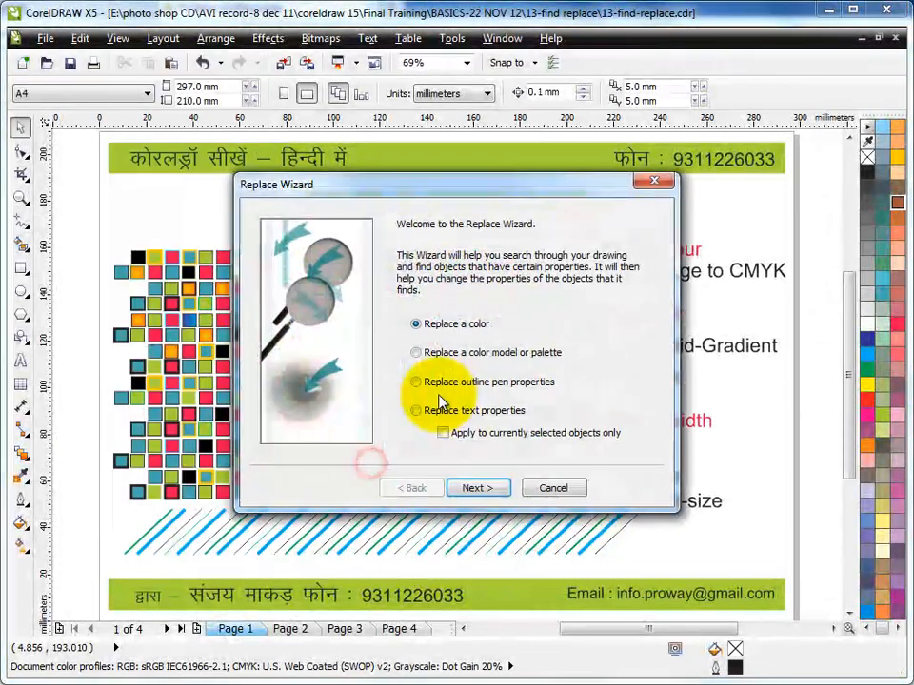
click(415, 352)
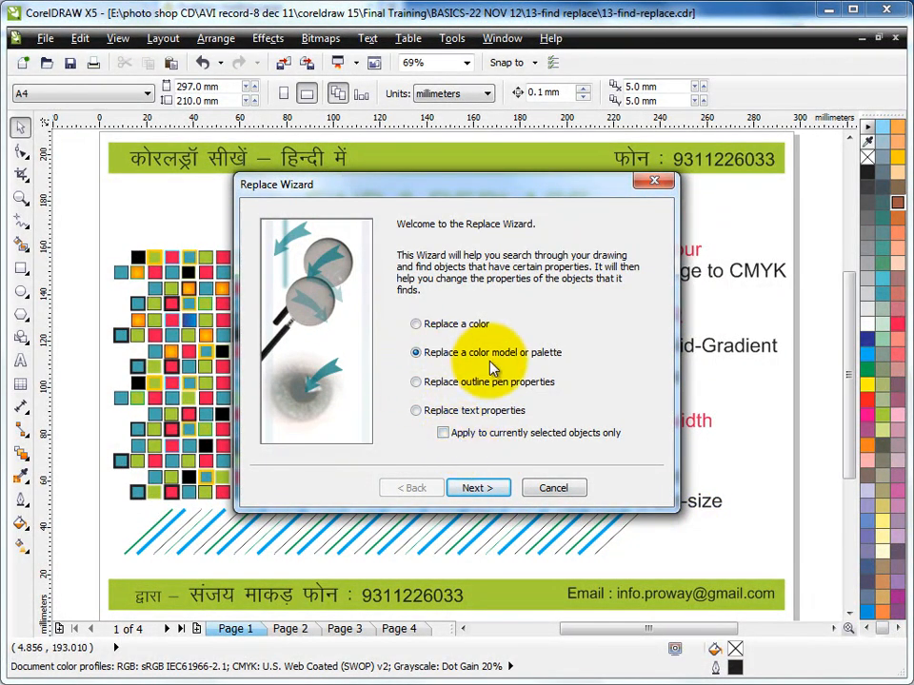
click(479, 489)
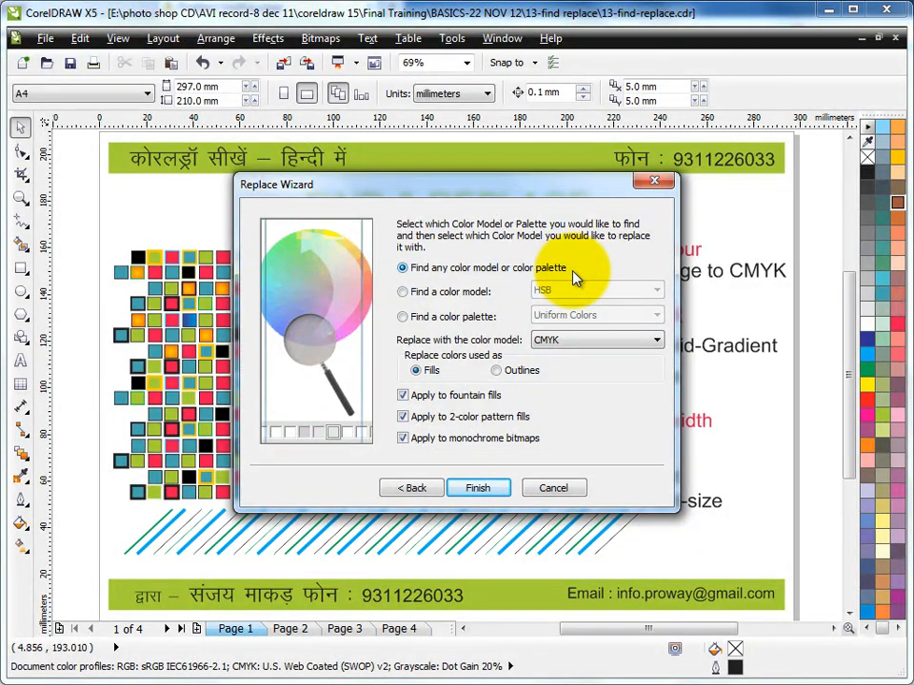
Step: Find objects with the RGB color model in their fills, with CMYK as the replacement, and run the search
click(403, 292)
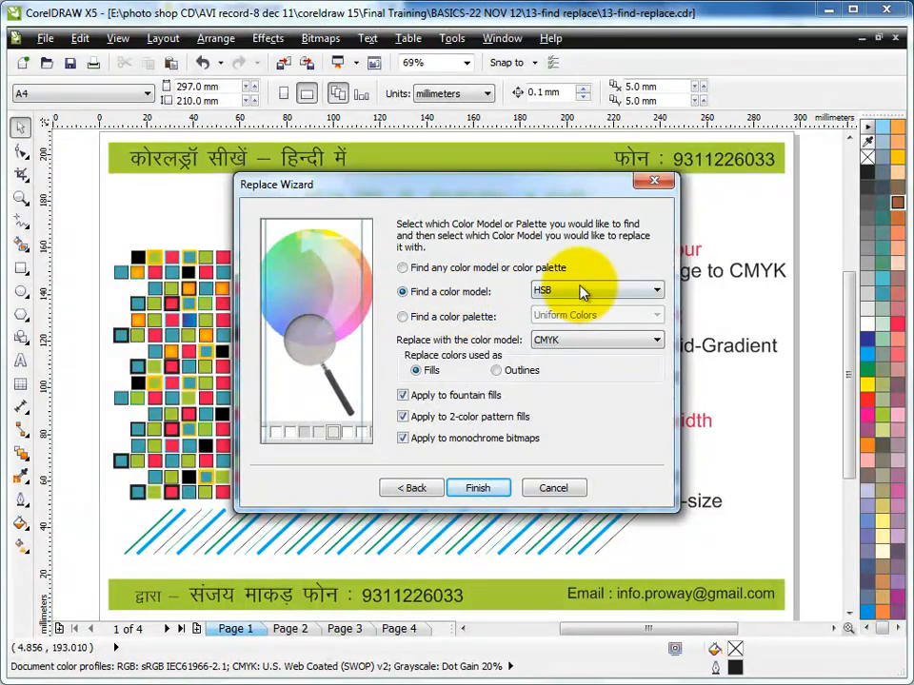
click(636, 290)
click(558, 326)
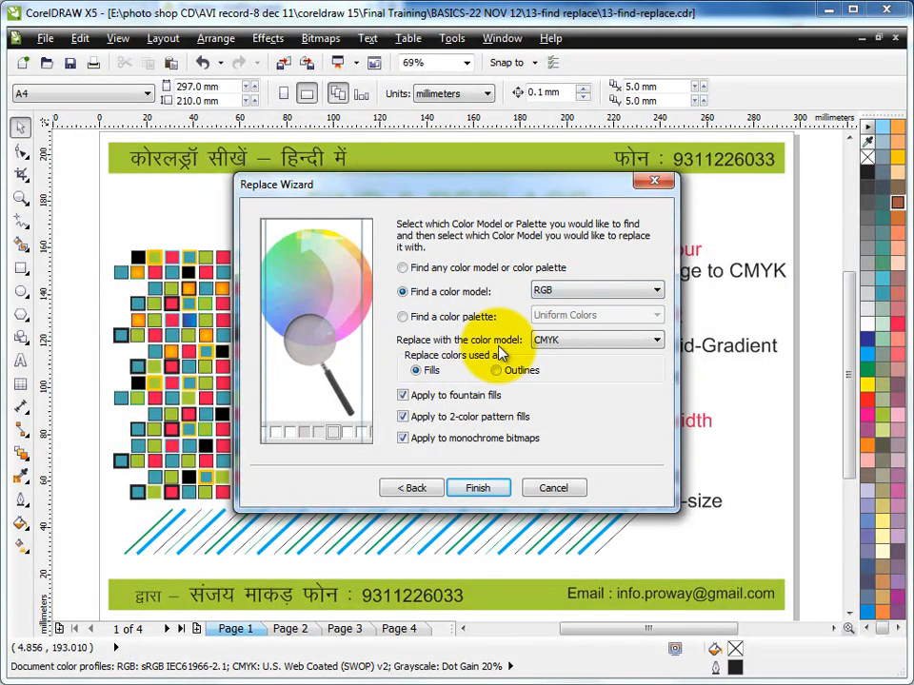
click(595, 342)
click(592, 342)
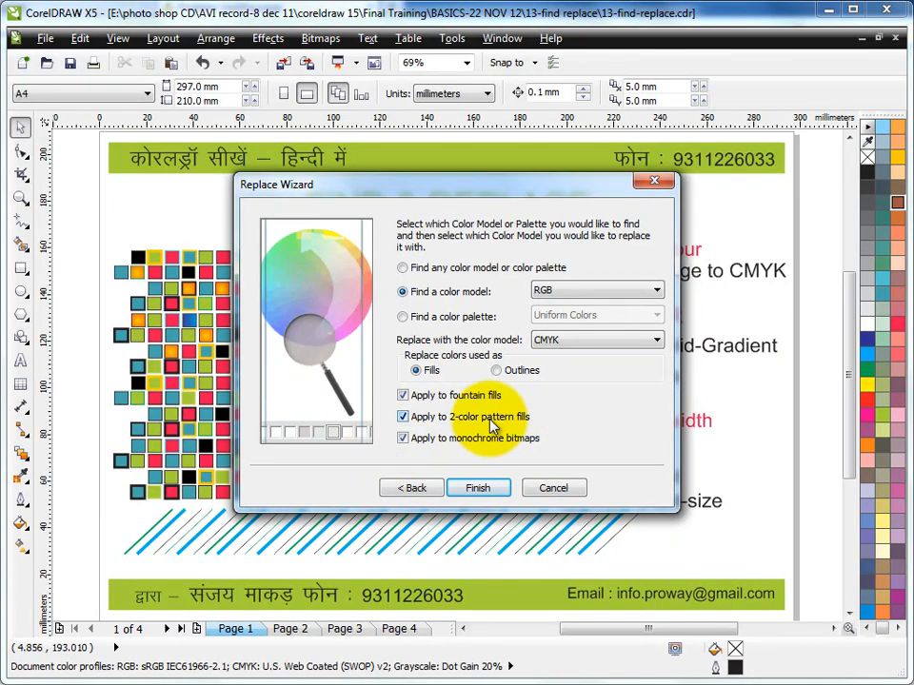
click(476, 487)
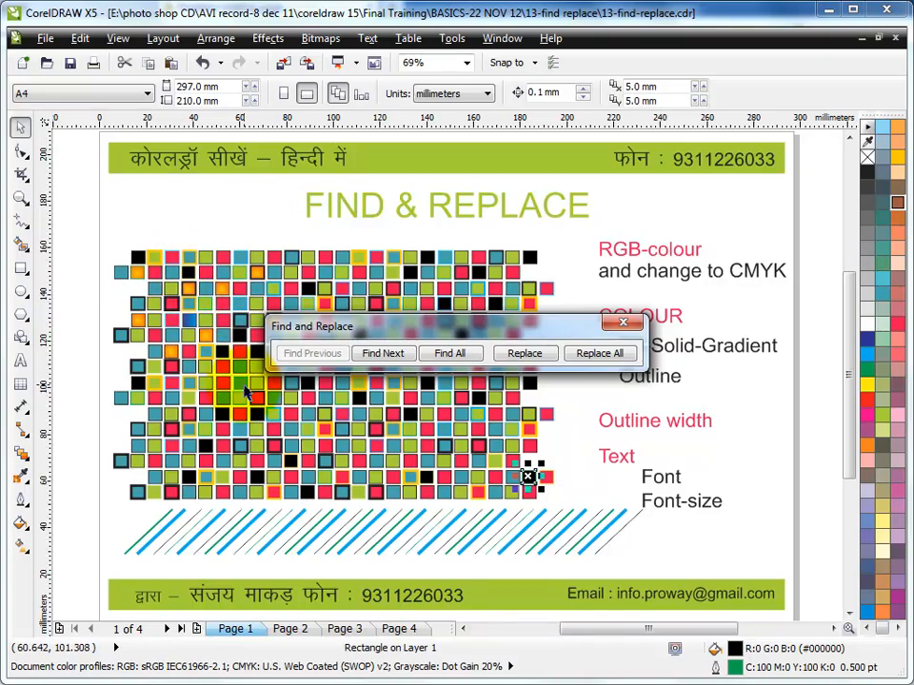
Step: Replace the RGB fill of the first found black square with CMYK, keeping the dialog clear of the squares
drag(362, 338, 373, 235)
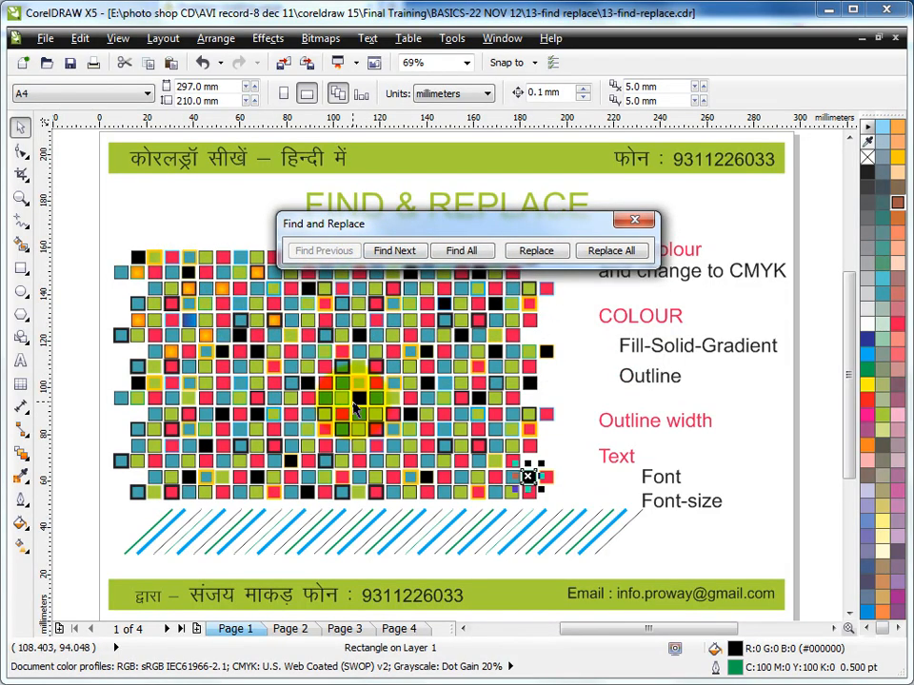
drag(465, 228, 468, 196)
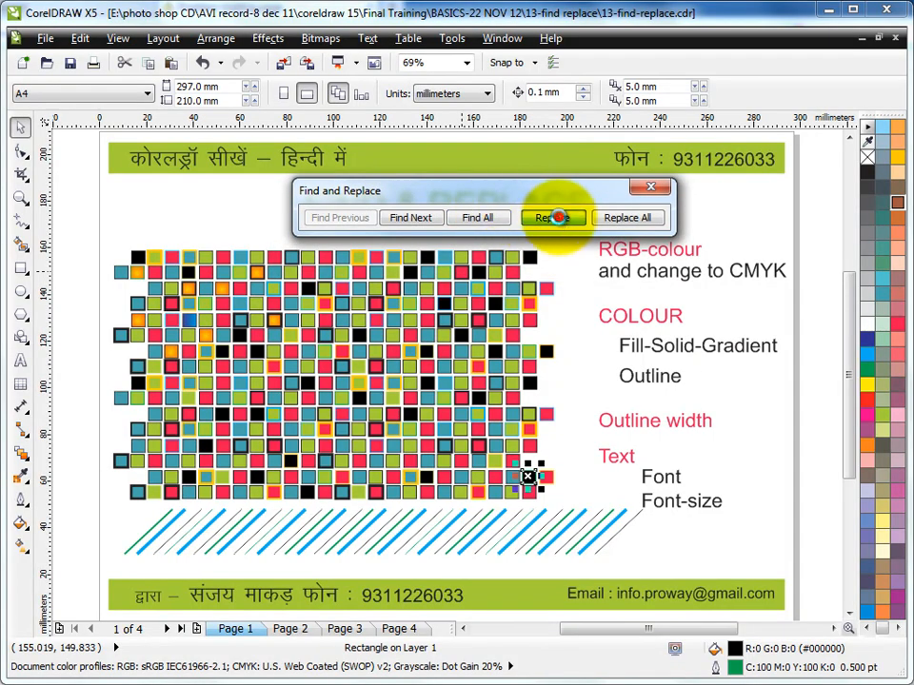
click(555, 217)
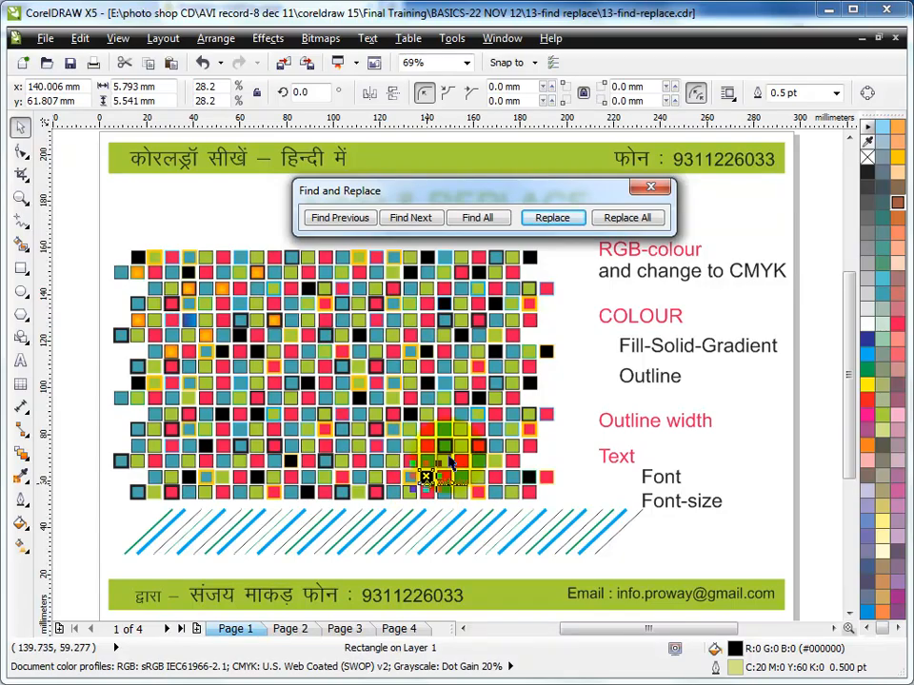
Step: Replace the RGB fills of the found squares on page 1 with CMYK one object at a time
click(540, 221)
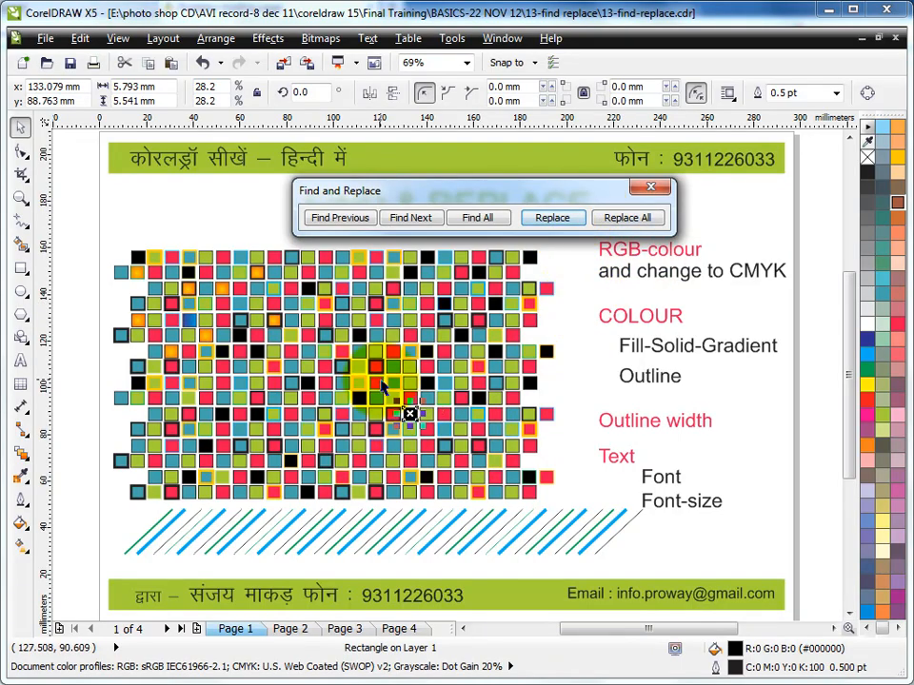
click(552, 218)
click(552, 217)
click(552, 218)
click(552, 218)
click(552, 218)
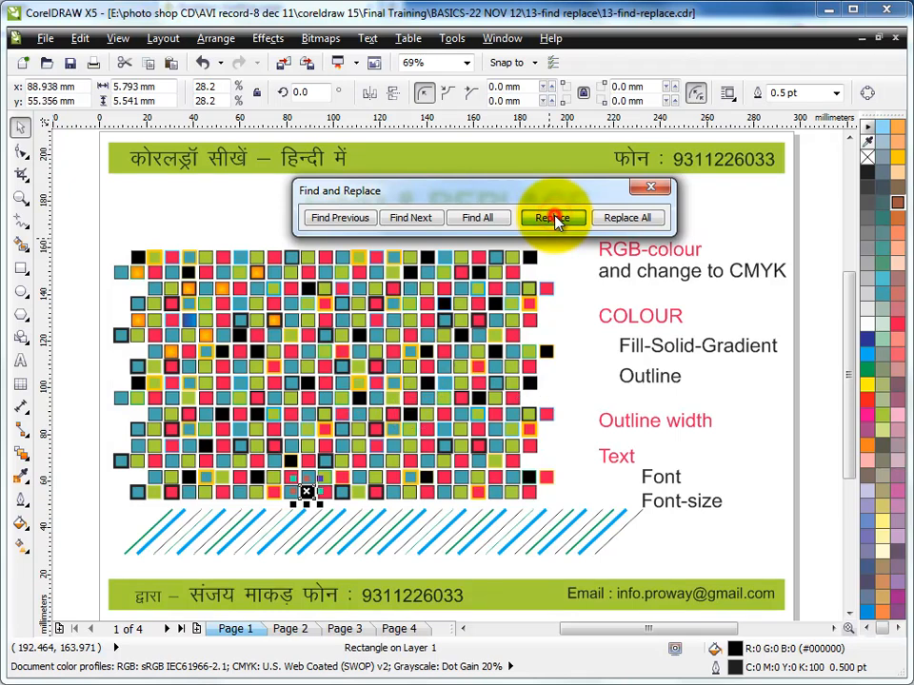
click(552, 218)
click(552, 217)
click(552, 218)
click(552, 218)
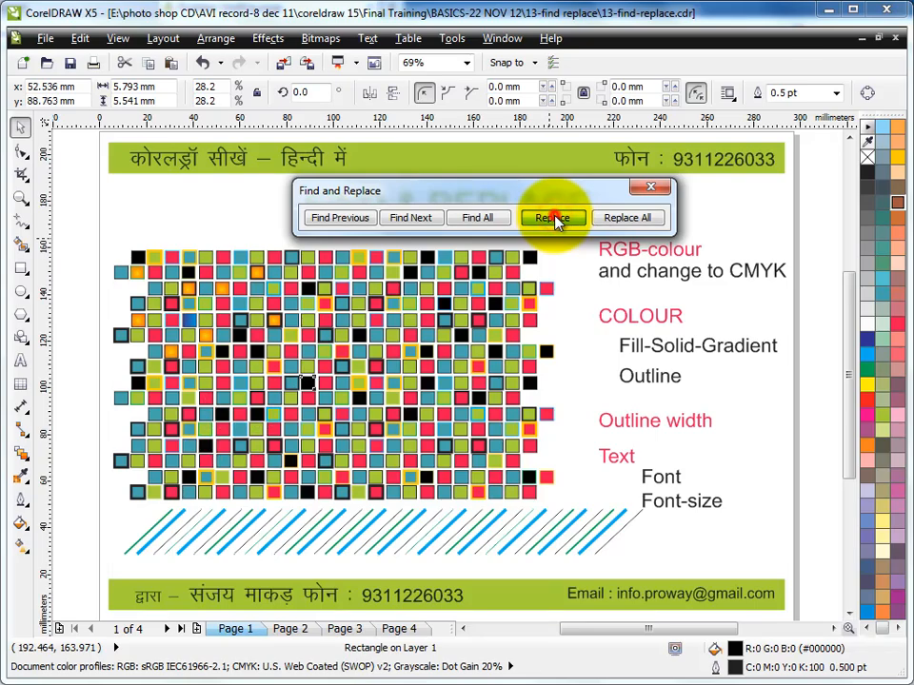
click(552, 218)
click(552, 218)
click(552, 218)
click(552, 218)
click(552, 217)
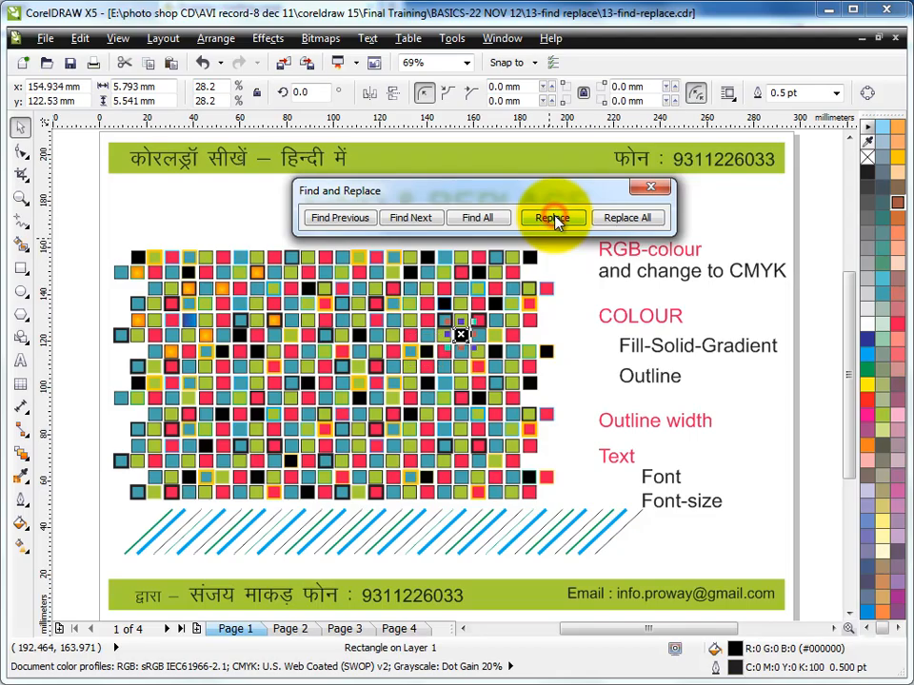
click(552, 218)
click(552, 218)
click(552, 218)
click(552, 218)
click(552, 218)
click(552, 218)
click(552, 218)
click(552, 218)
click(552, 218)
click(552, 218)
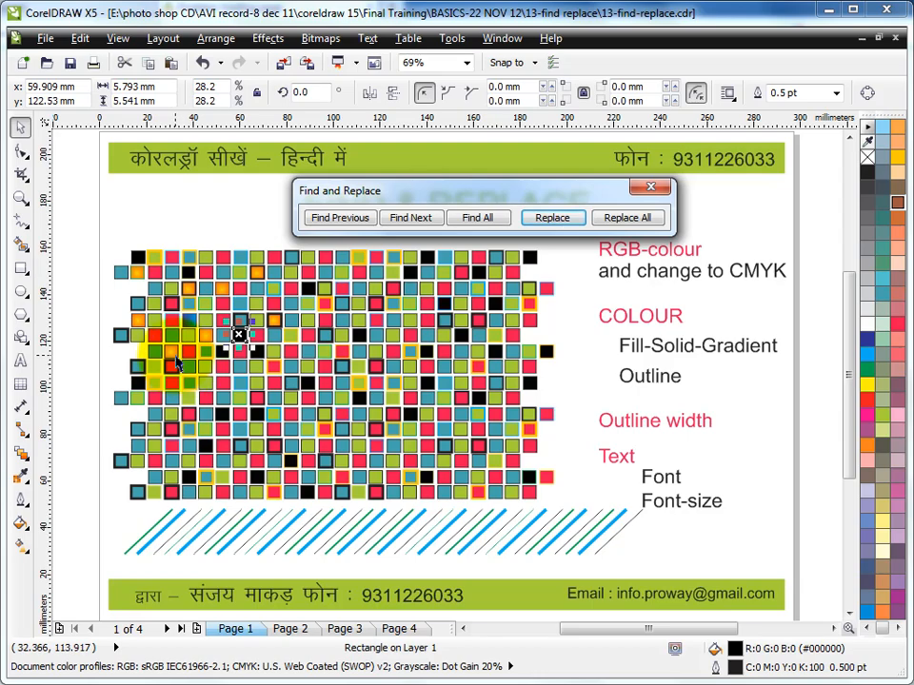
click(557, 219)
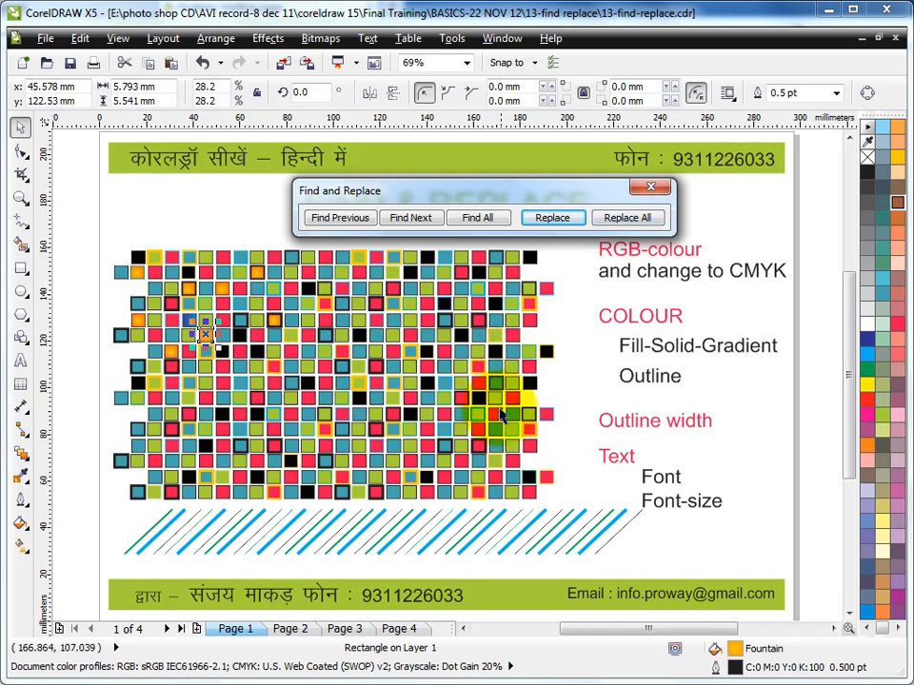
Step: Replace all remaining RGB fills on page 1 with CMYK in one go
drag(563, 199, 577, 153)
click(651, 177)
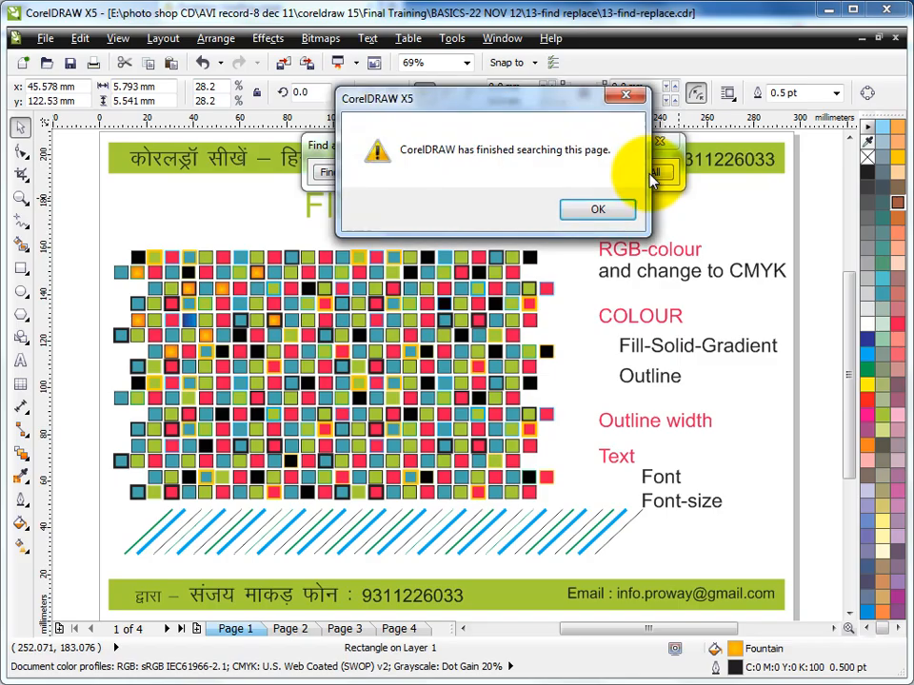
click(599, 209)
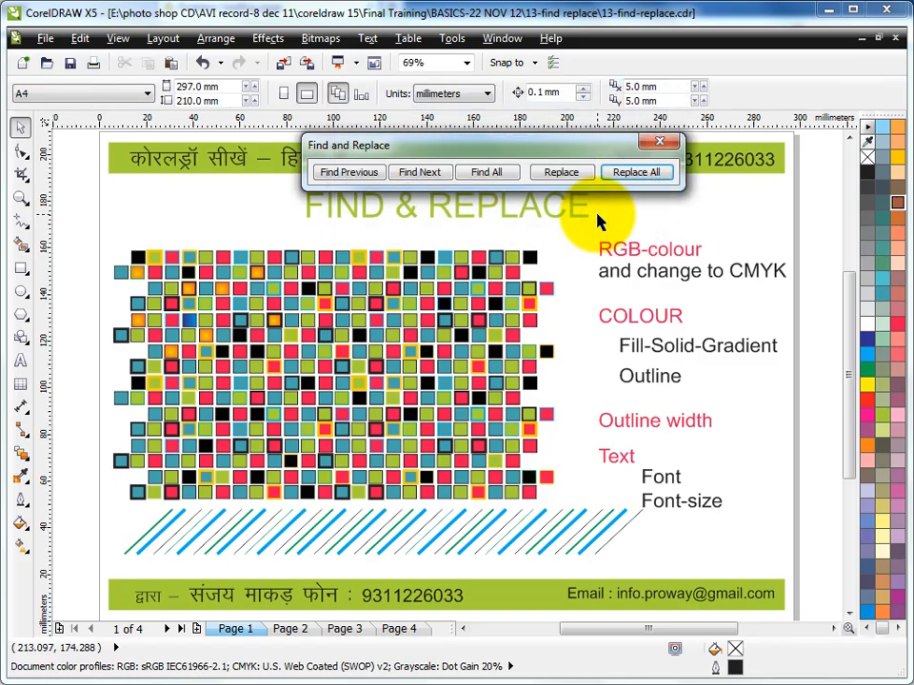
Step: Replace all RGB fills on pages 2 and 3 with CMYK, one page after the other
click(293, 629)
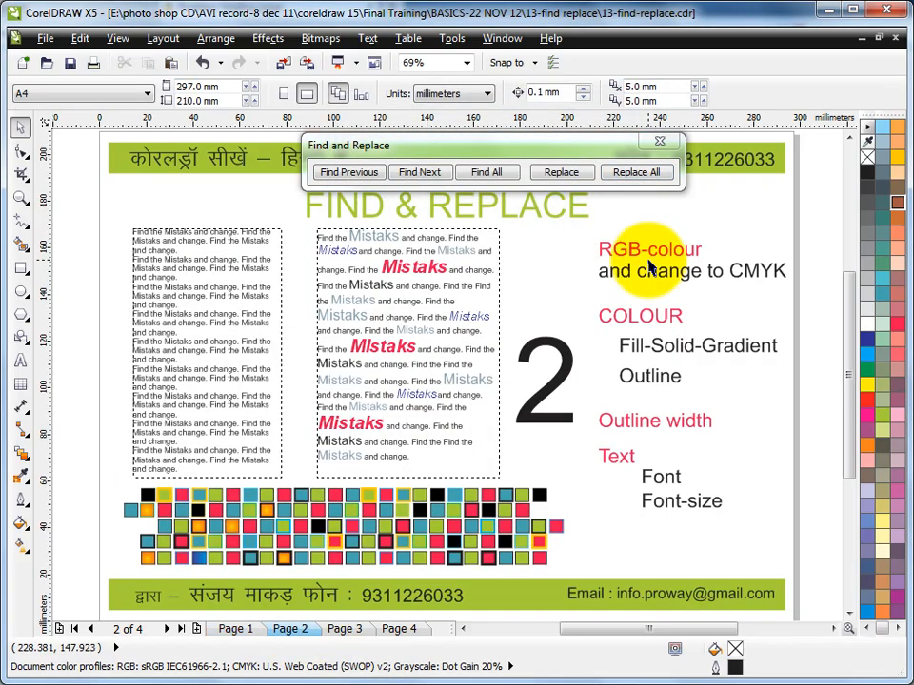
click(639, 172)
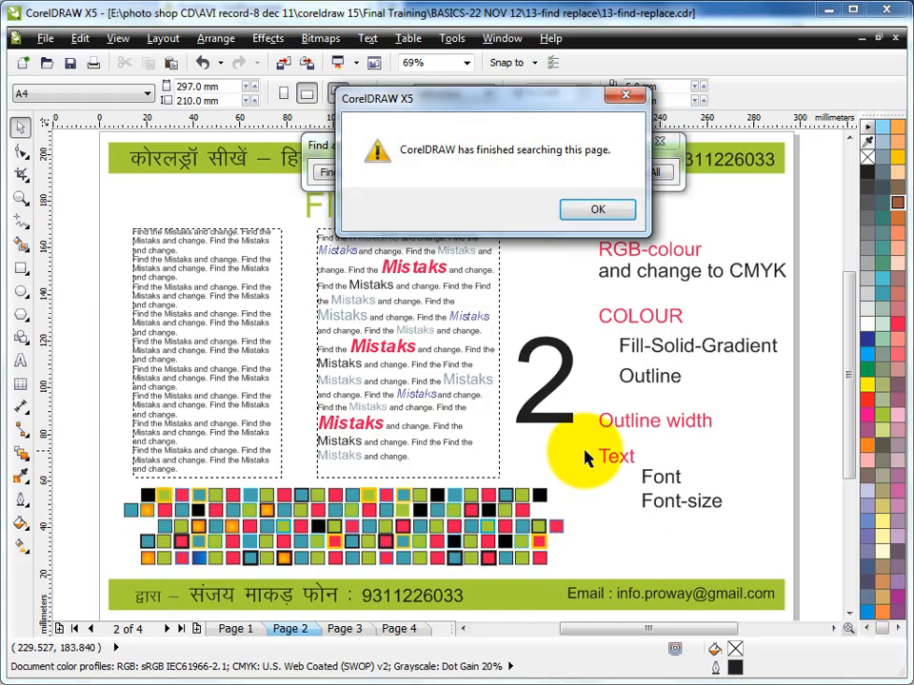
click(587, 210)
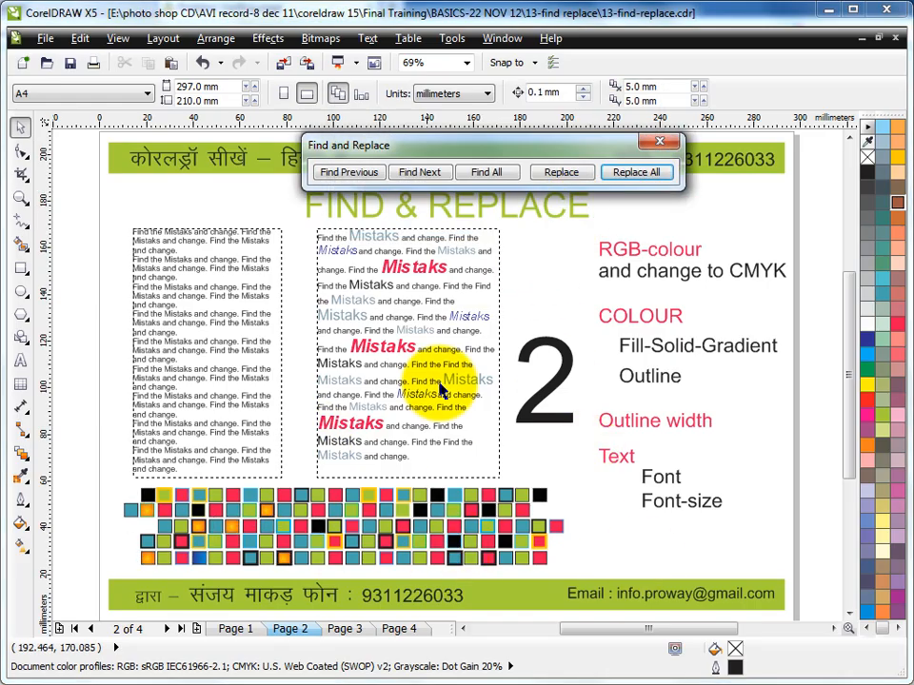
click(347, 630)
click(637, 173)
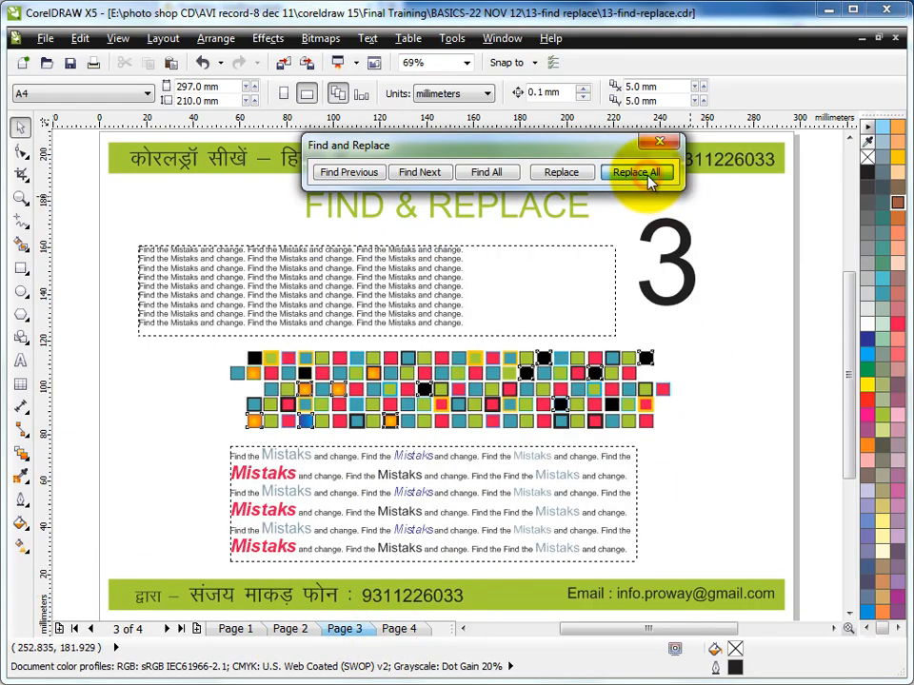
click(591, 209)
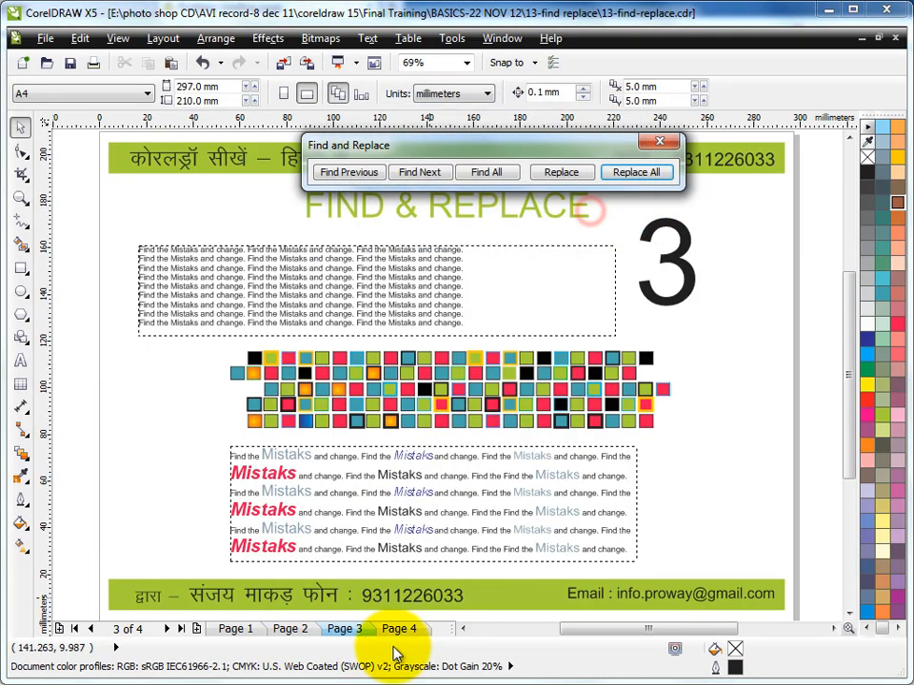
Step: Replace all RGB fills on page 4 with CMYK and end the find and replace session
click(398, 629)
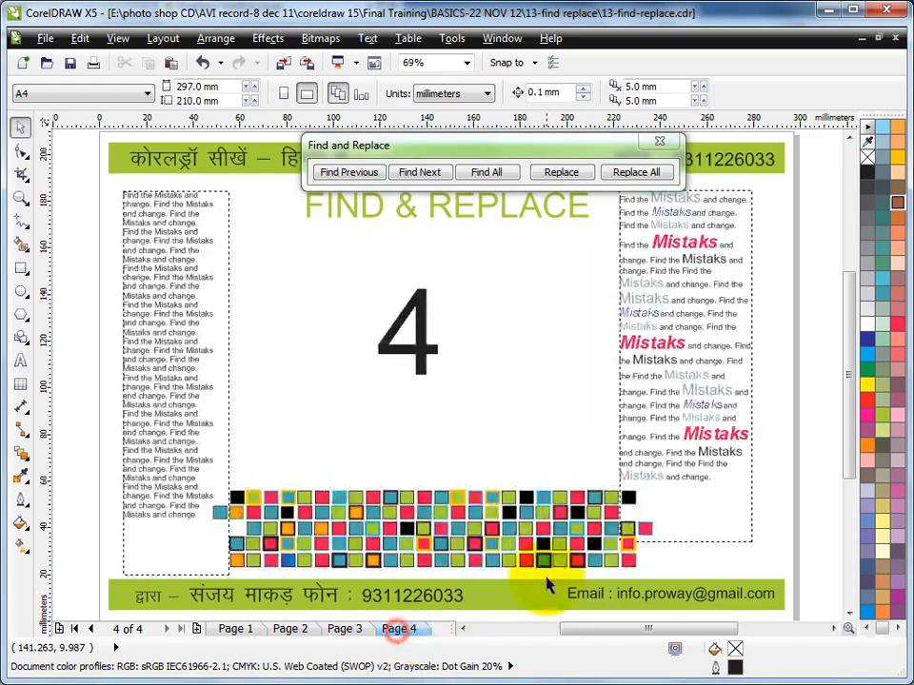
click(633, 172)
click(597, 210)
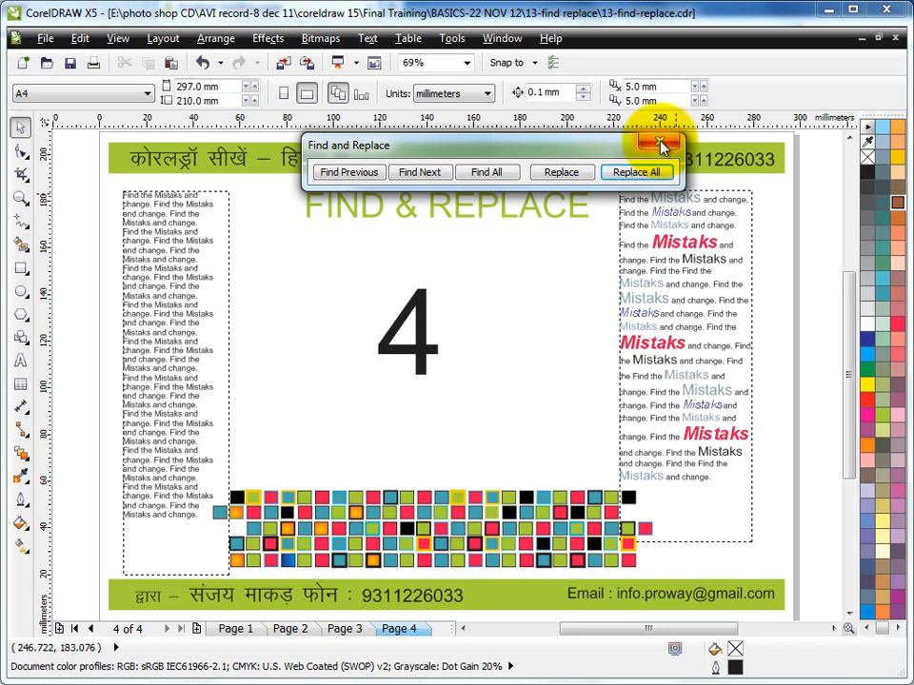
click(659, 144)
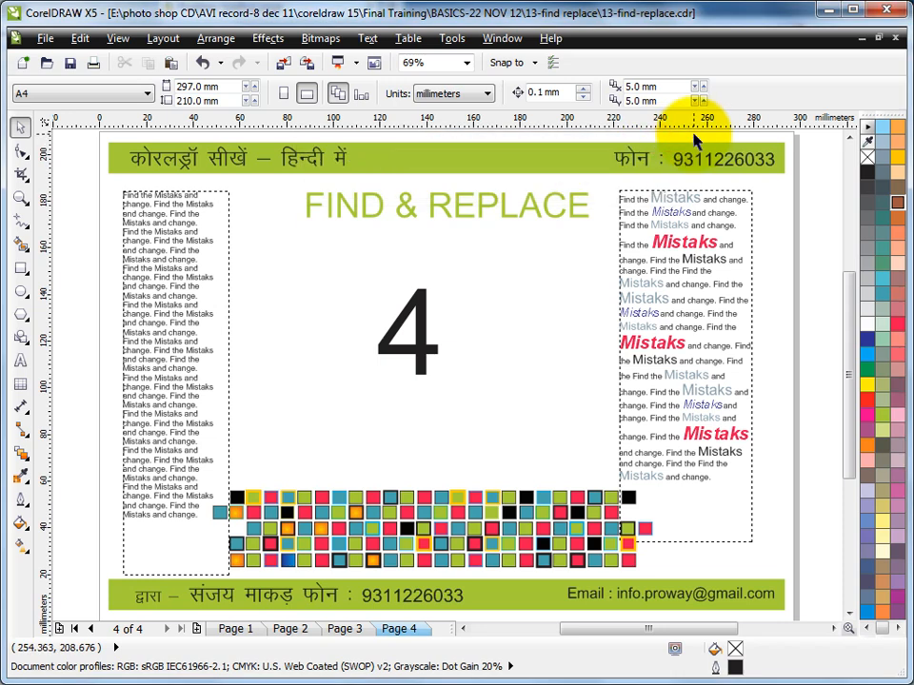
Step: Check the color models used by fills and outlines in the document properties
click(43, 38)
click(114, 539)
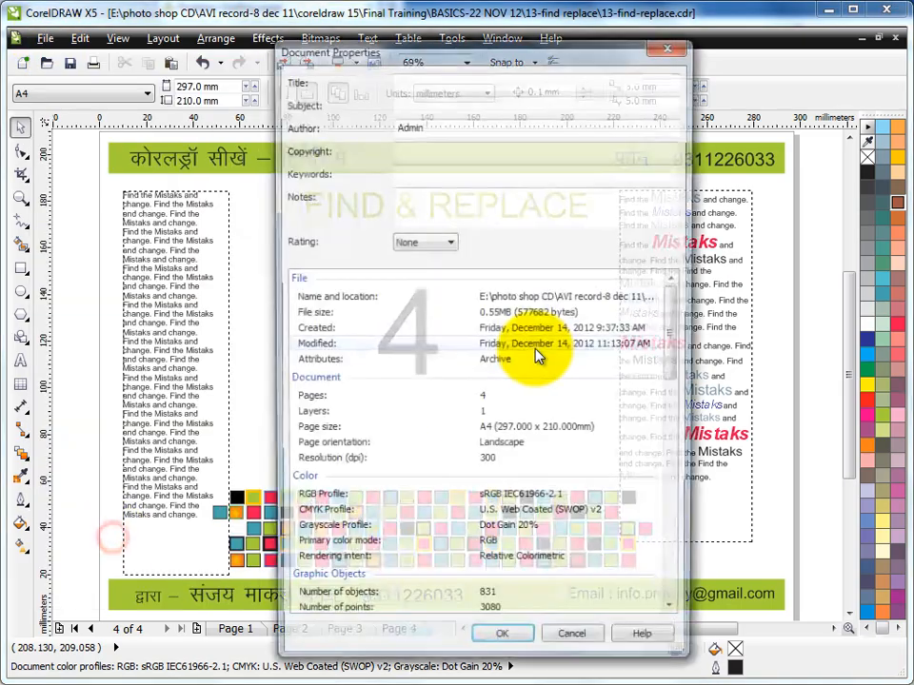
drag(673, 306, 667, 585)
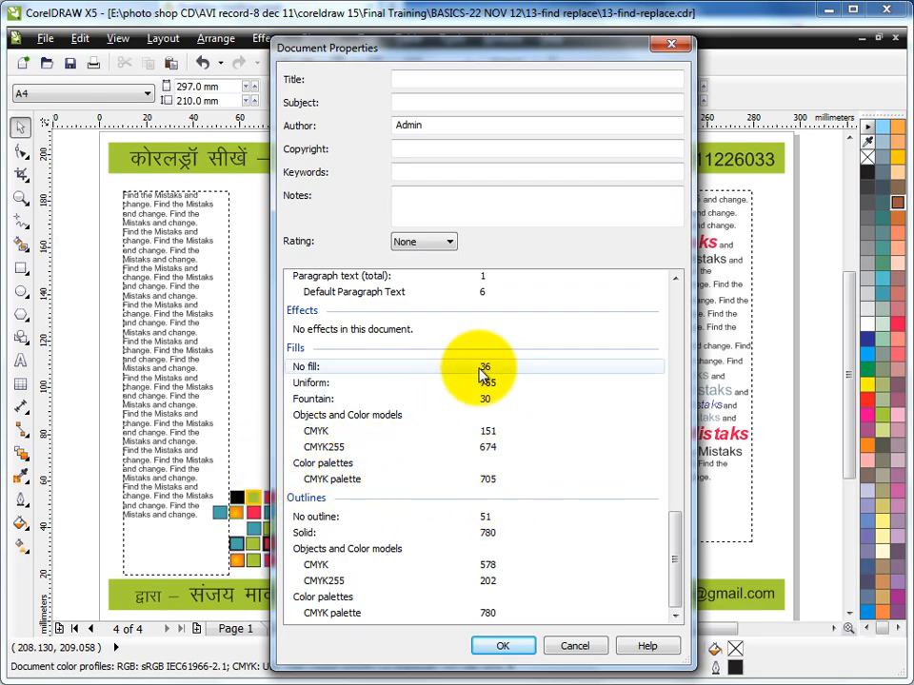
click(503, 647)
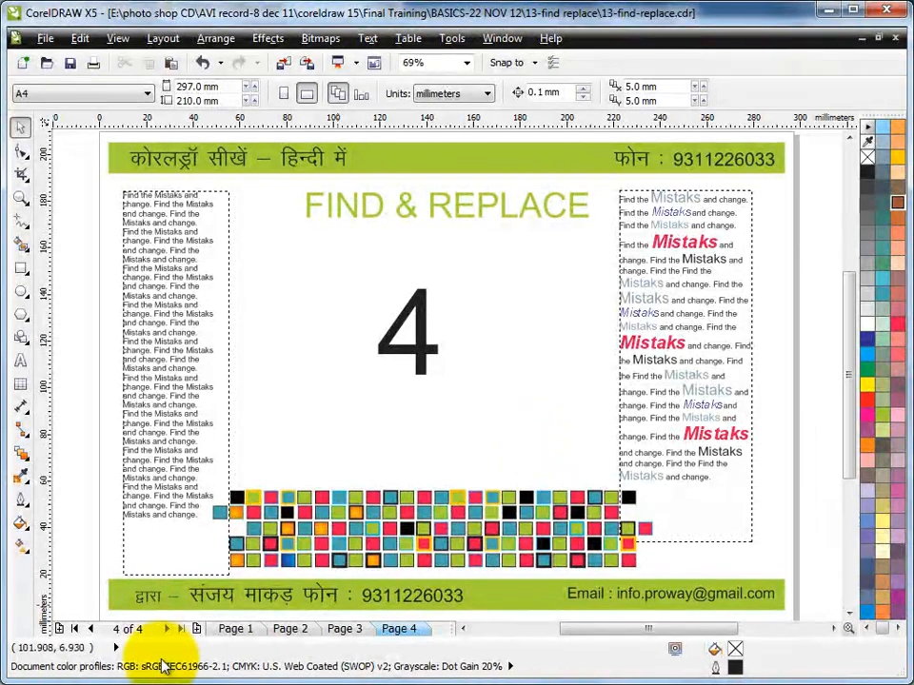
Step: Inspect the color model in the fountain fill of the orange square in the second row of page 1
click(232, 631)
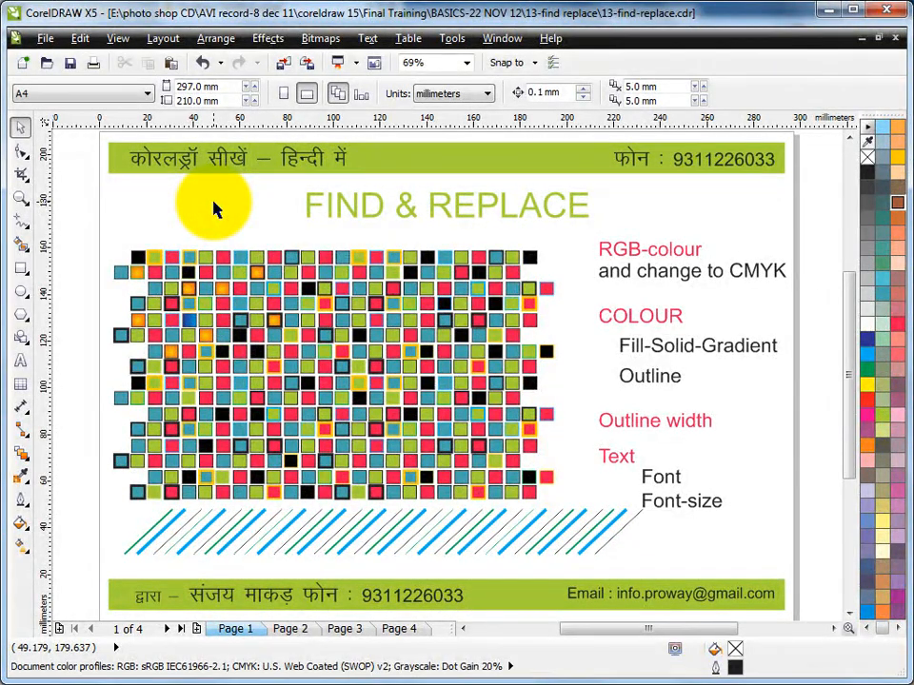
click(258, 274)
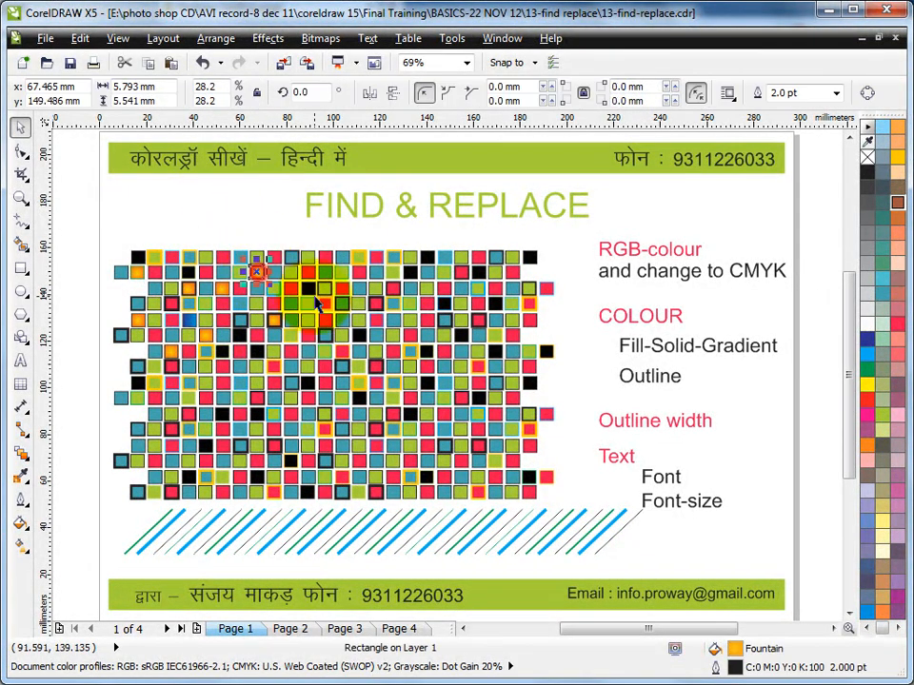
key(F11)
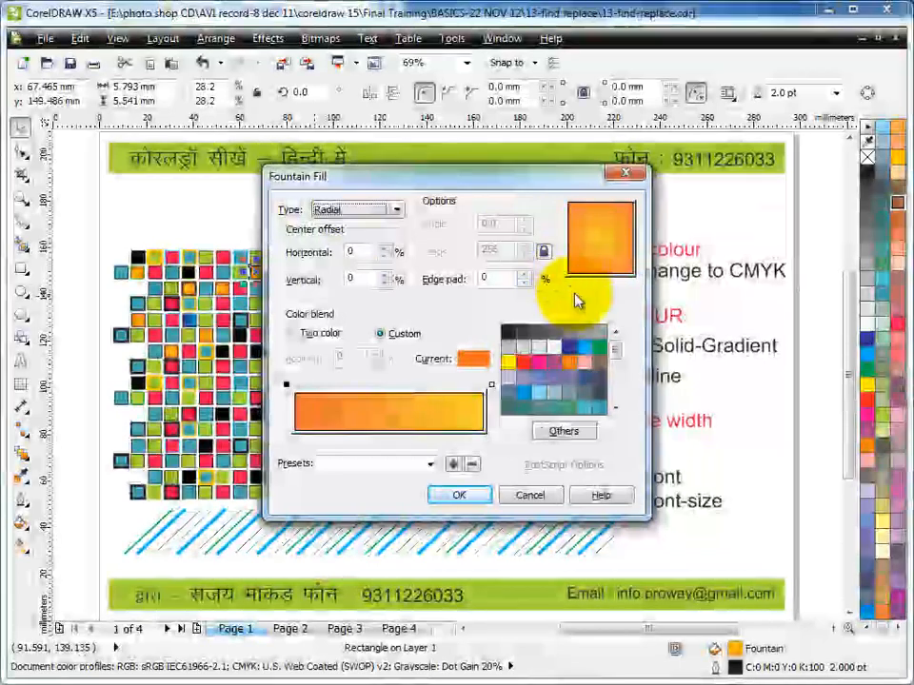
click(561, 431)
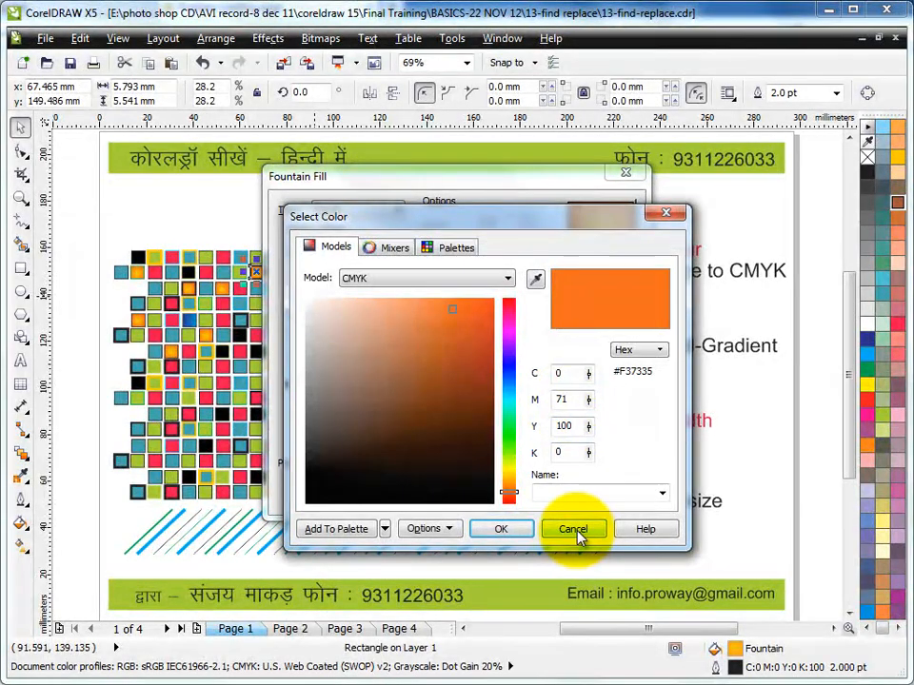
click(573, 528)
click(530, 495)
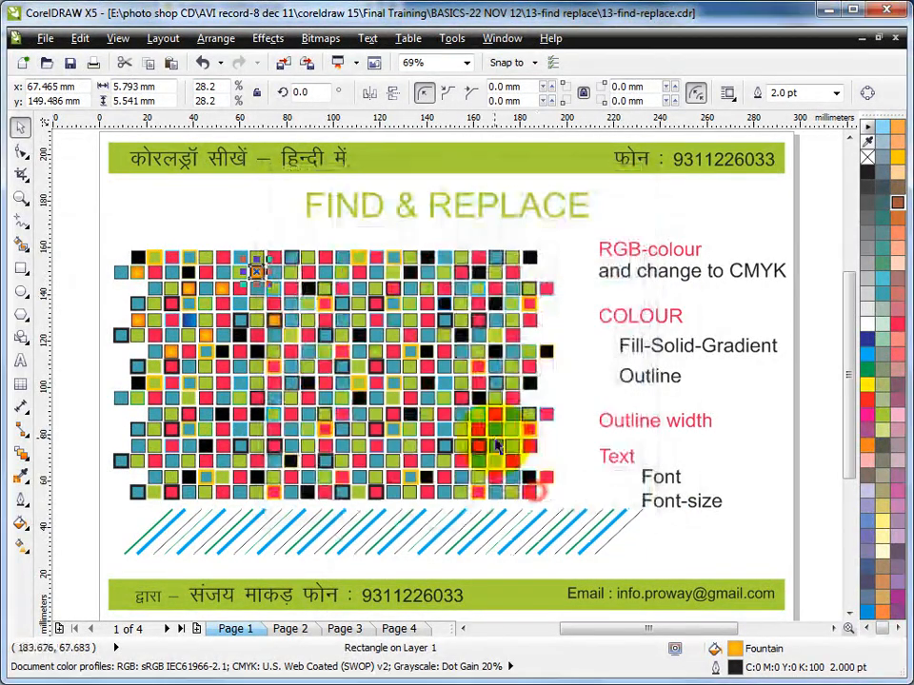
Step: Check the fill color values of the first black square in the top row, and deselect it
click(135, 258)
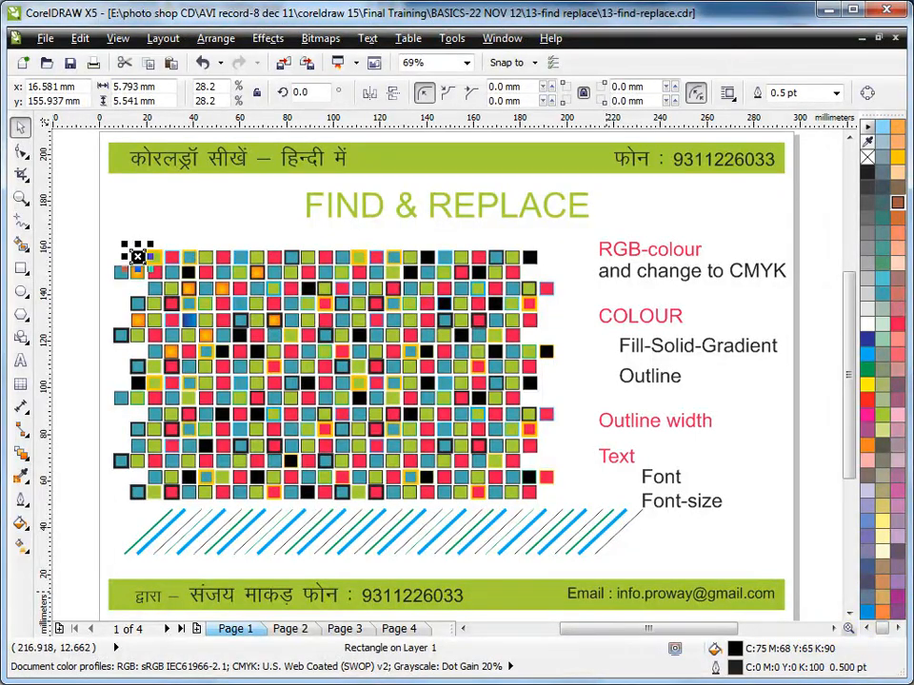
click(244, 224)
click(134, 255)
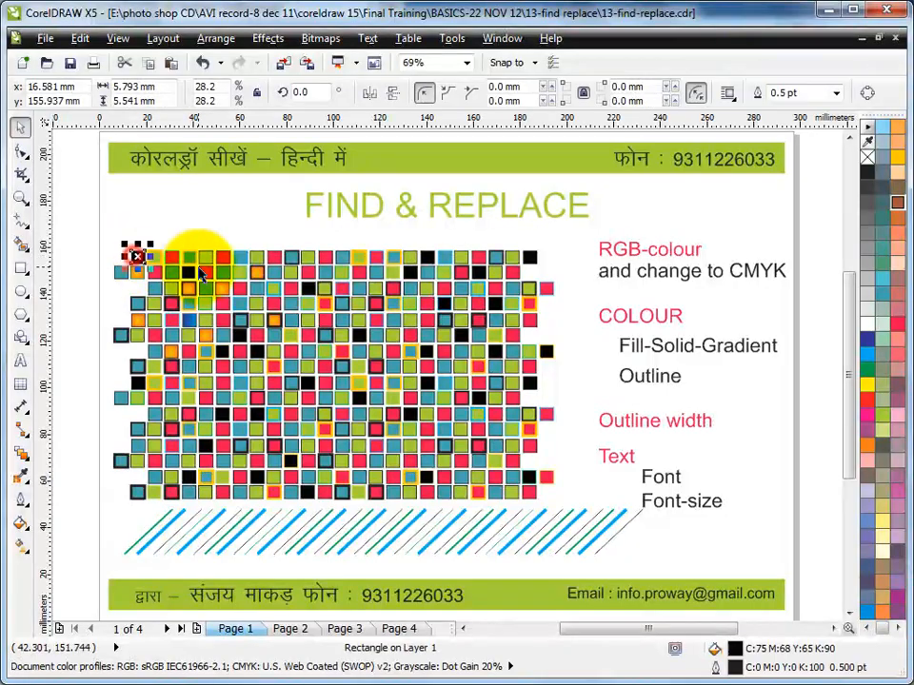
click(218, 213)
Step: Review the document's color profile properties and recheck the fill values of the first black square
click(43, 38)
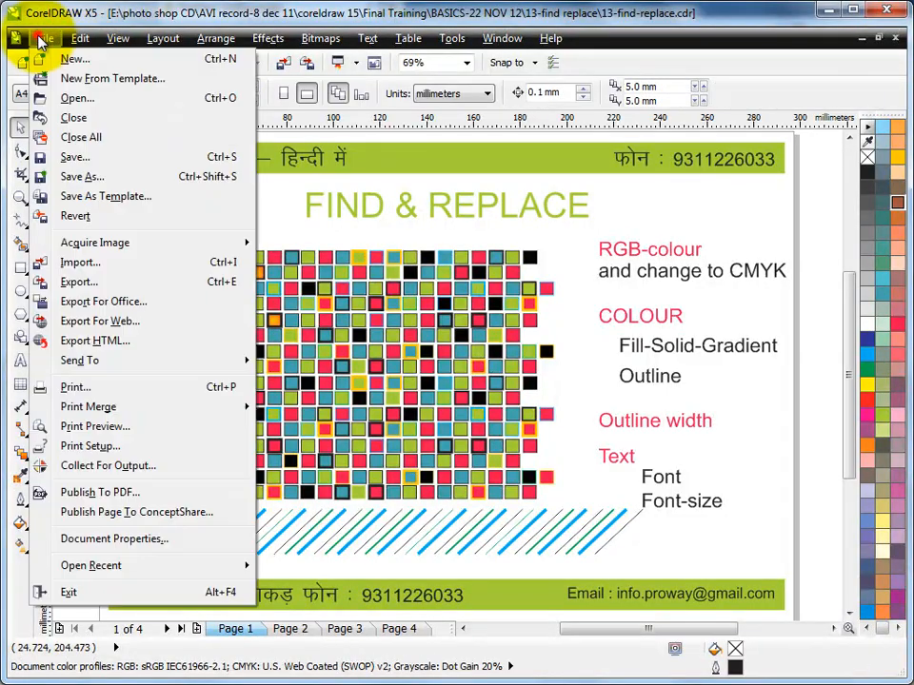
click(67, 539)
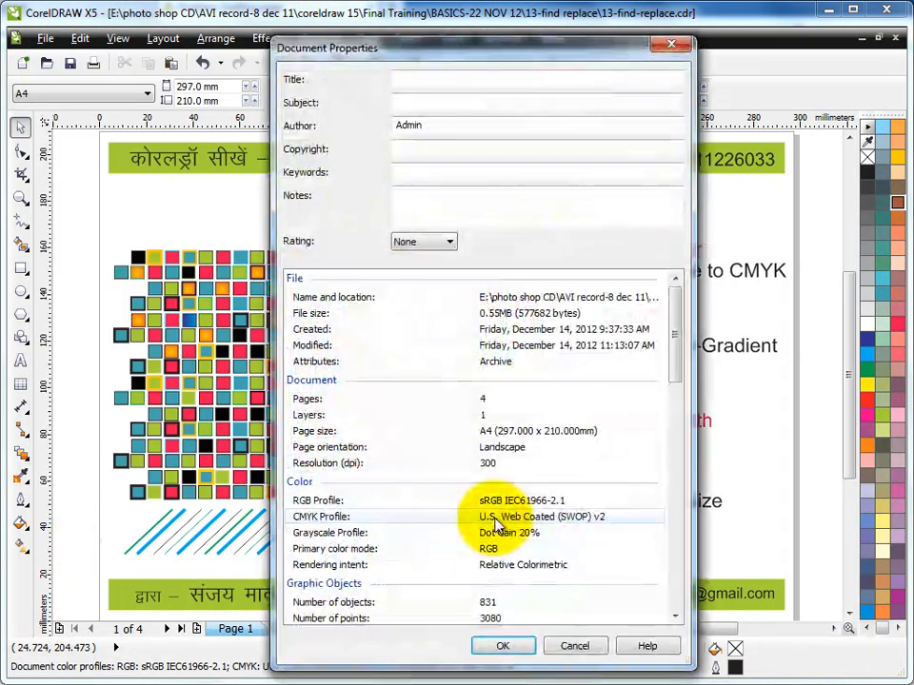
click(575, 648)
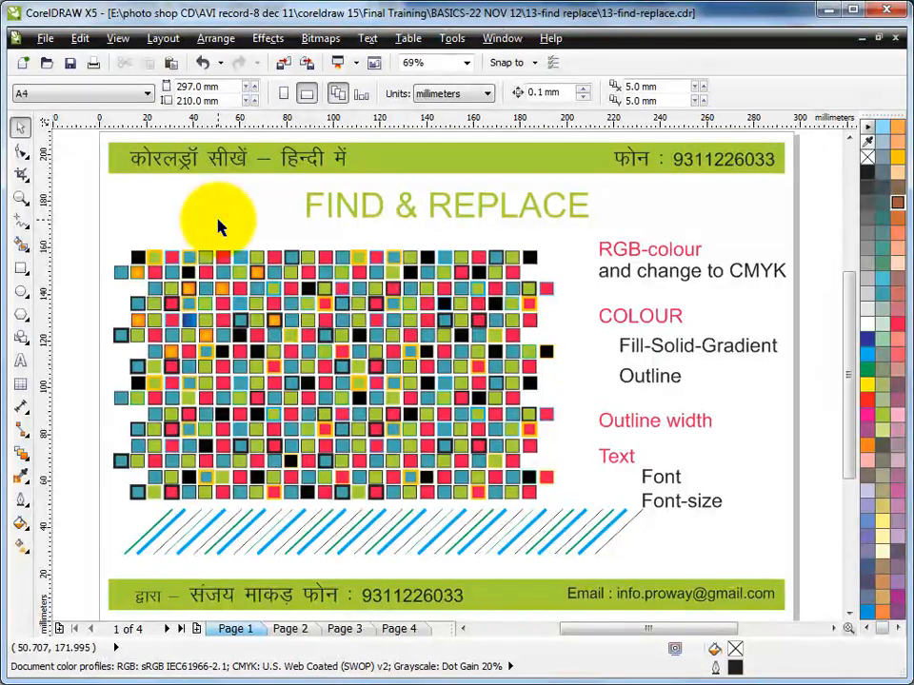
click(138, 259)
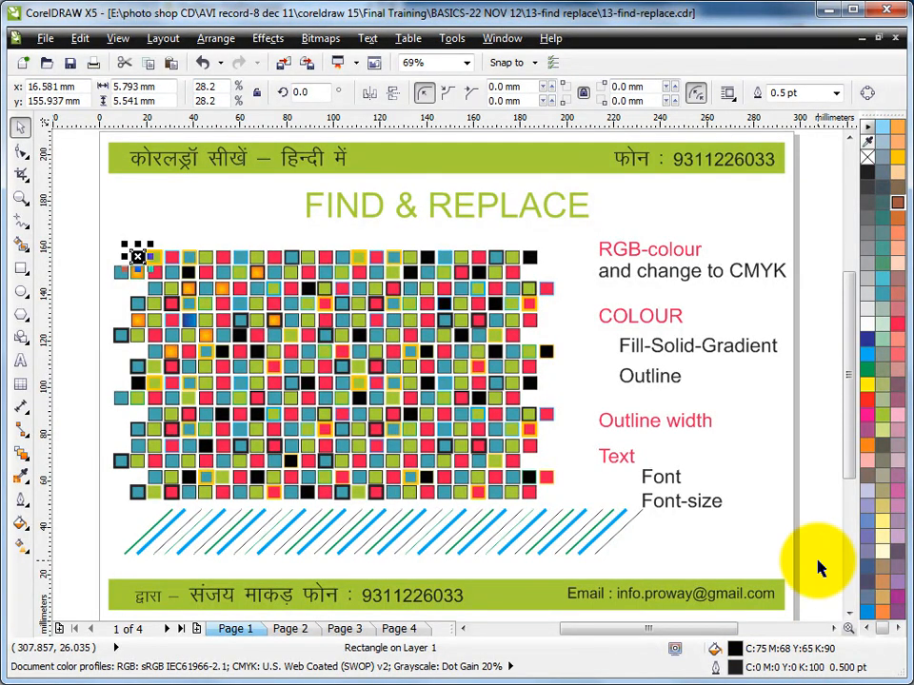
click(745, 443)
Step: Start a Replace Objects operation for replacing a color, covering all objects rather than only selected ones
click(95, 39)
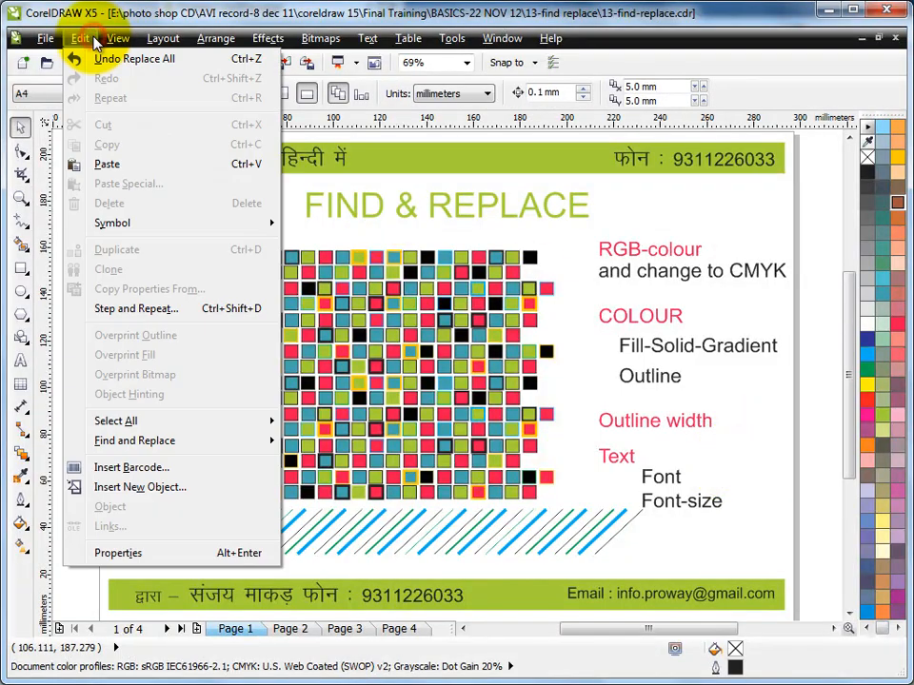
mouse_move(147, 443)
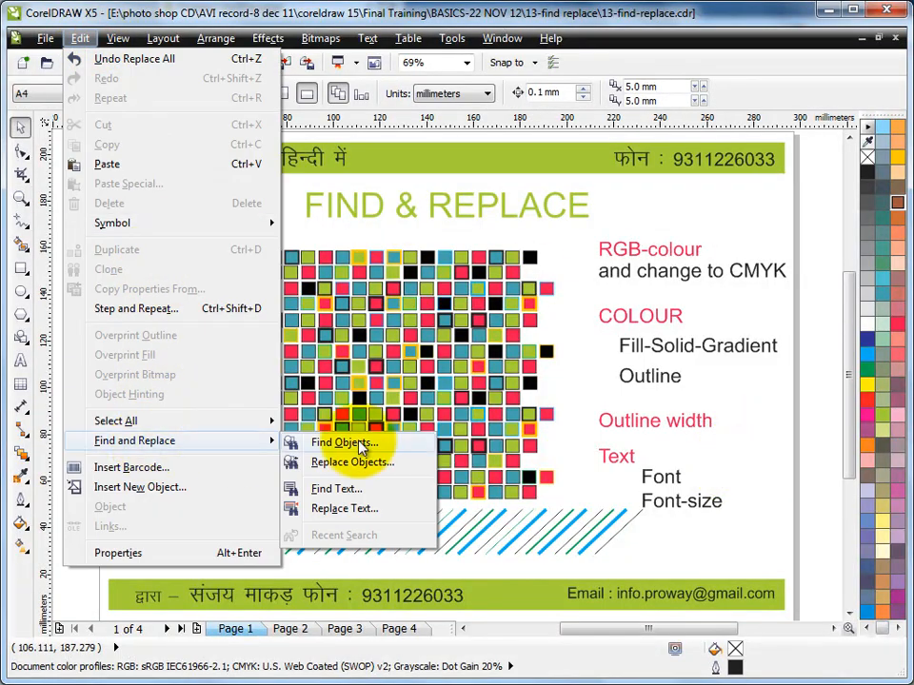
click(398, 463)
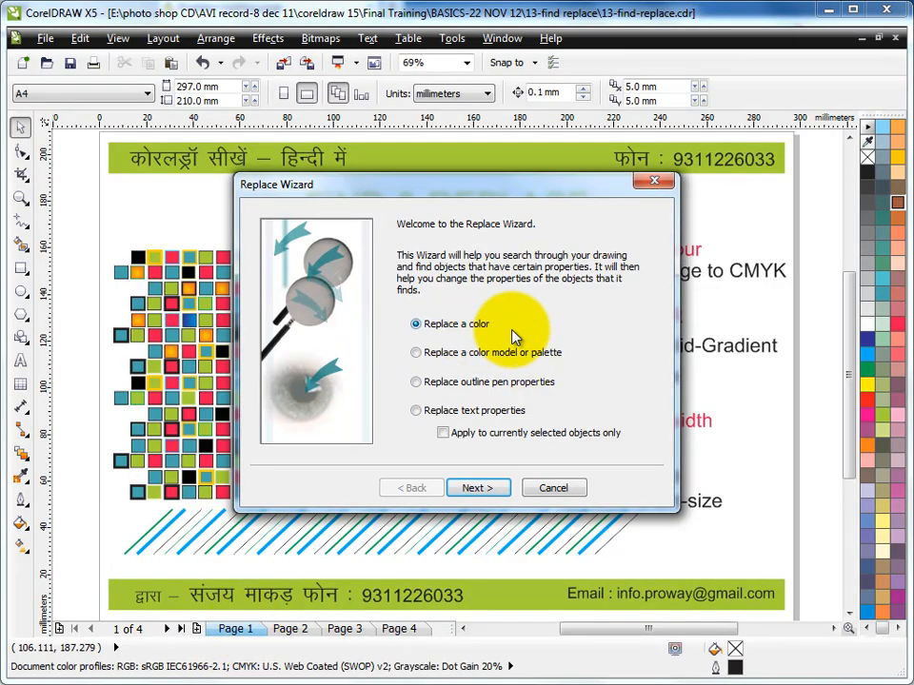
click(478, 487)
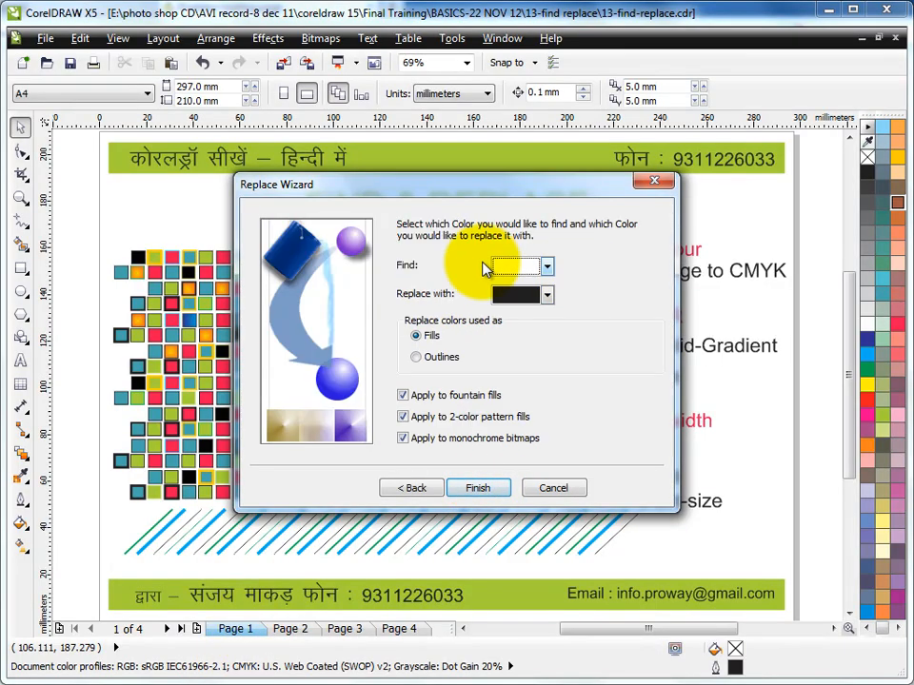
Step: Define the color to find as CMYK black with C 75, M 68, Y 65, K 90
click(548, 270)
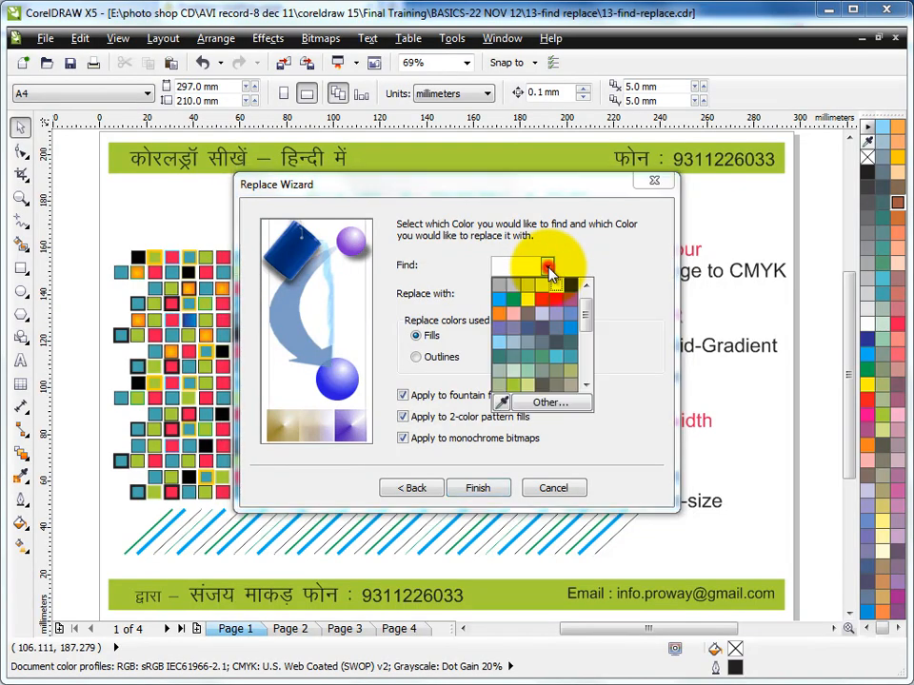
click(548, 404)
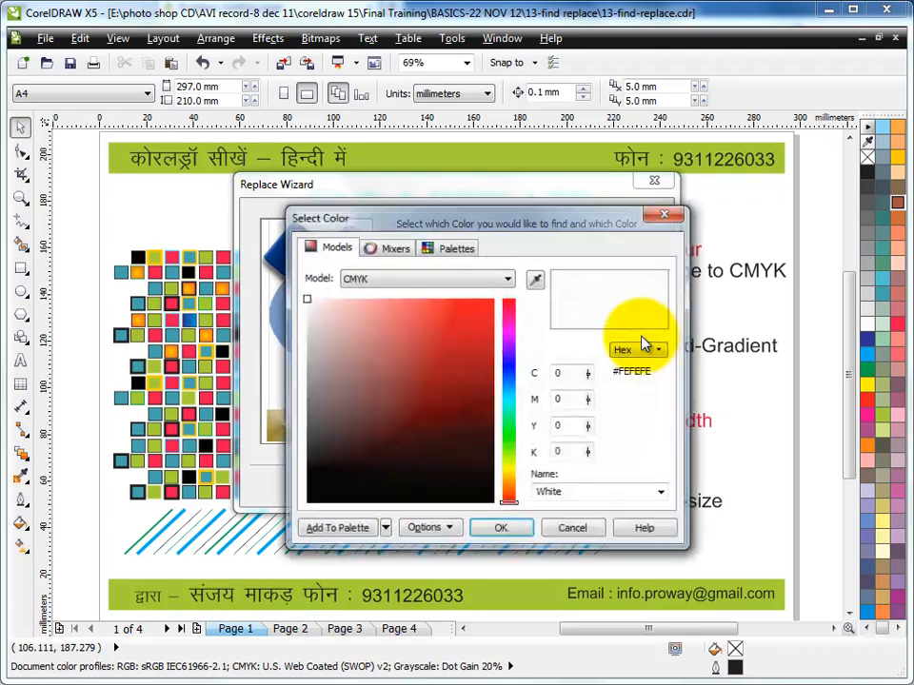
double_click(556, 374)
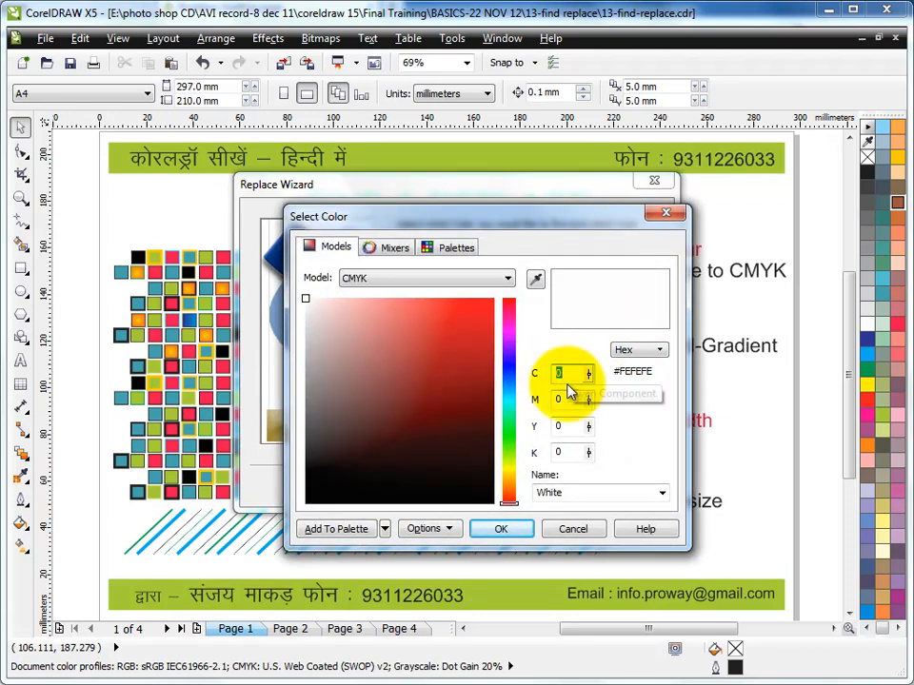
text(75)
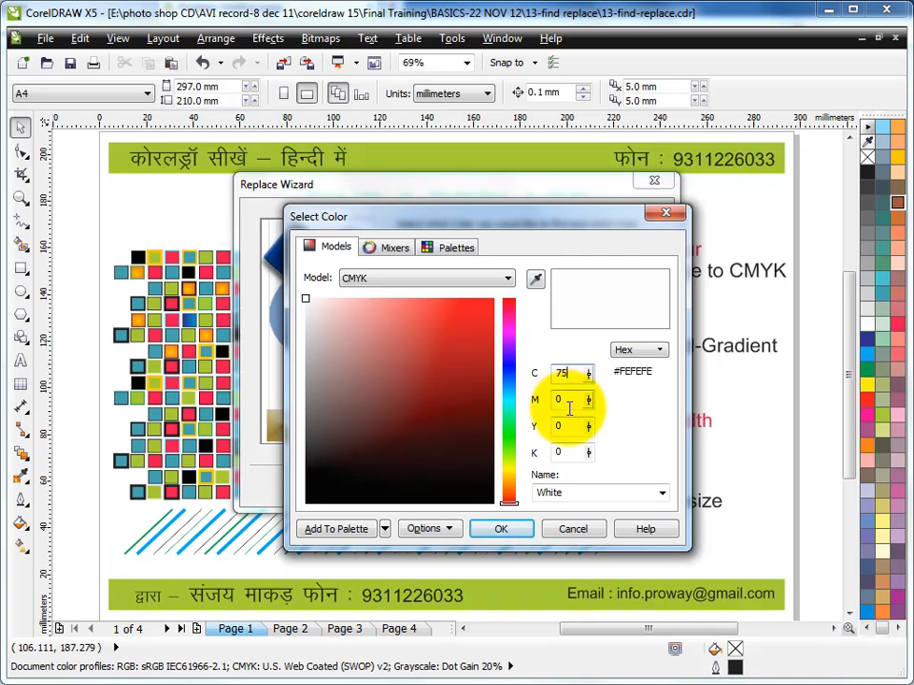
double_click(571, 399)
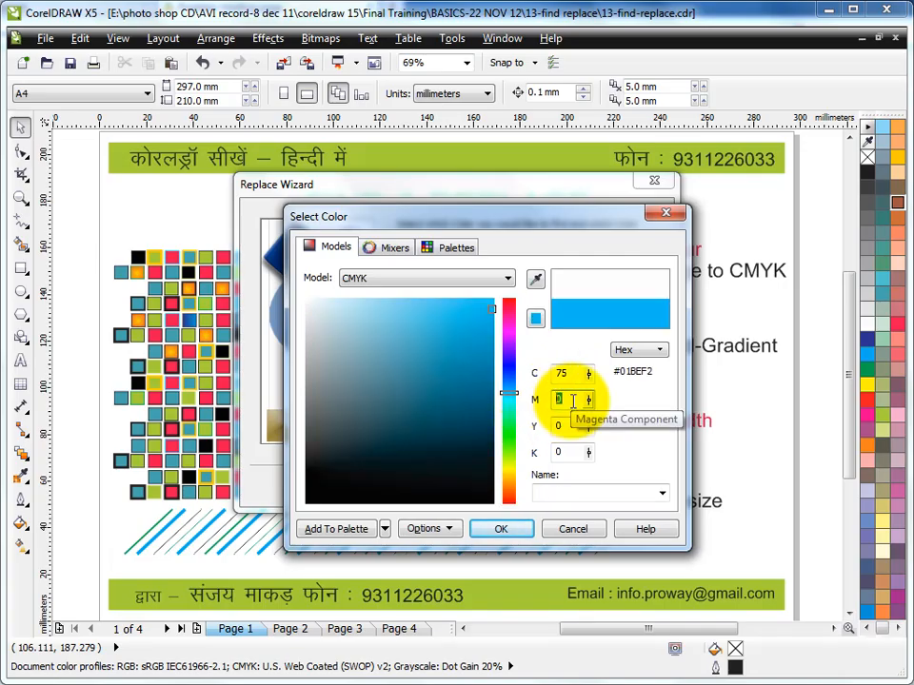
text(68)
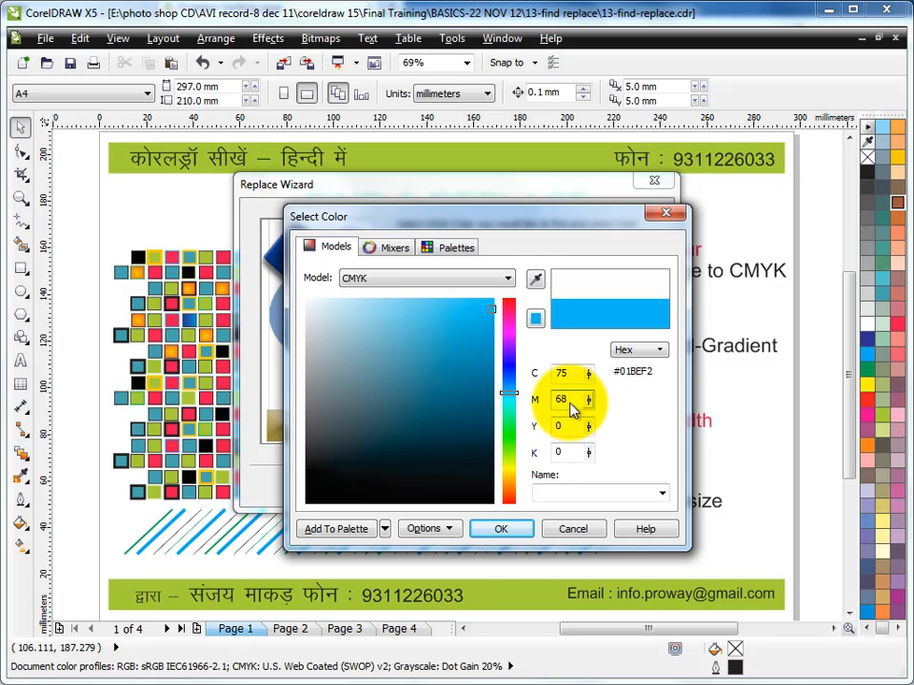
double_click(571, 425)
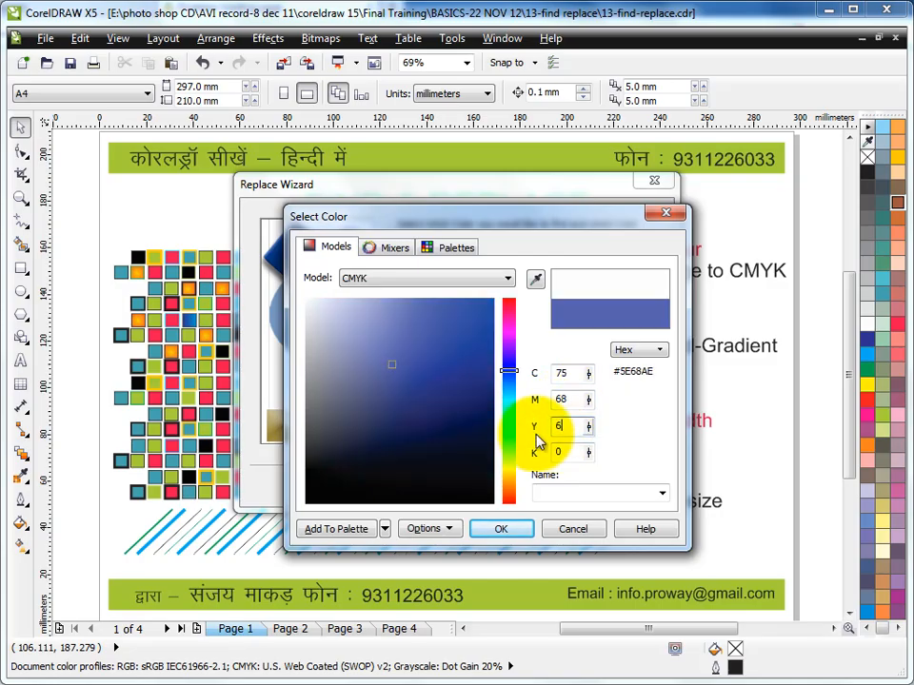
text(65)
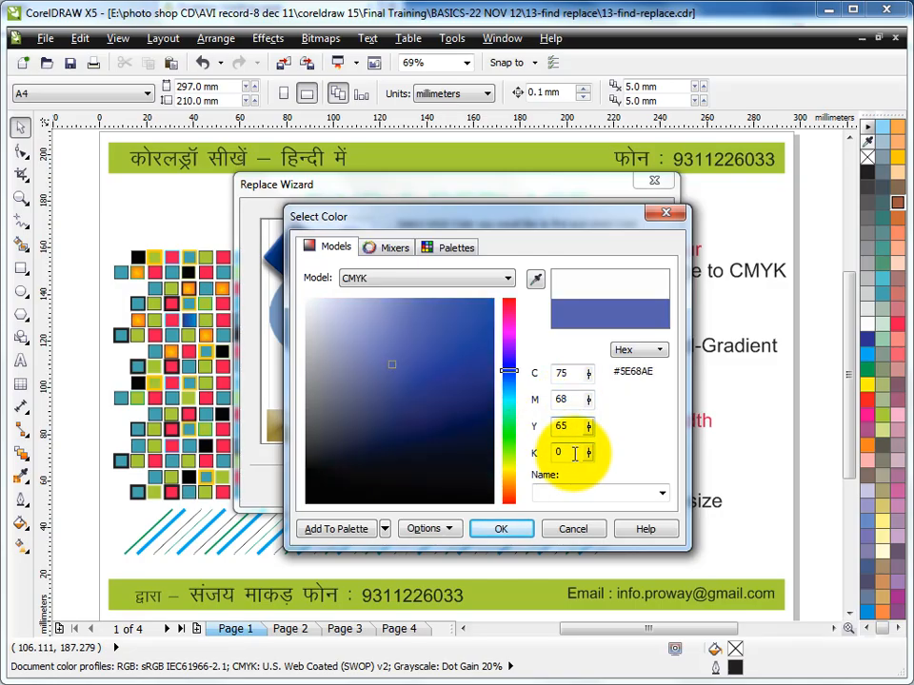
double_click(571, 453)
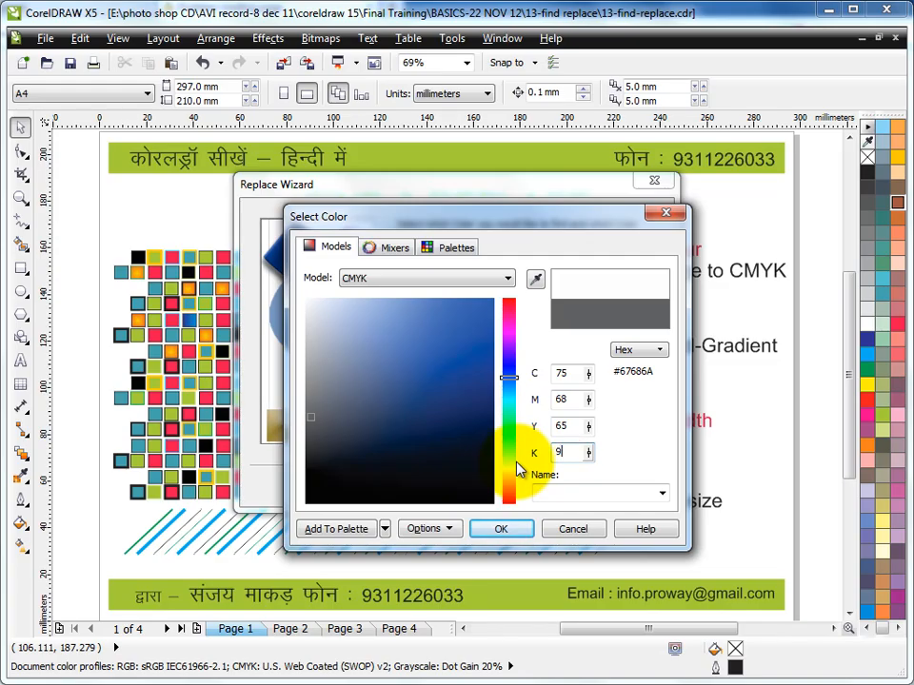
click(571, 399)
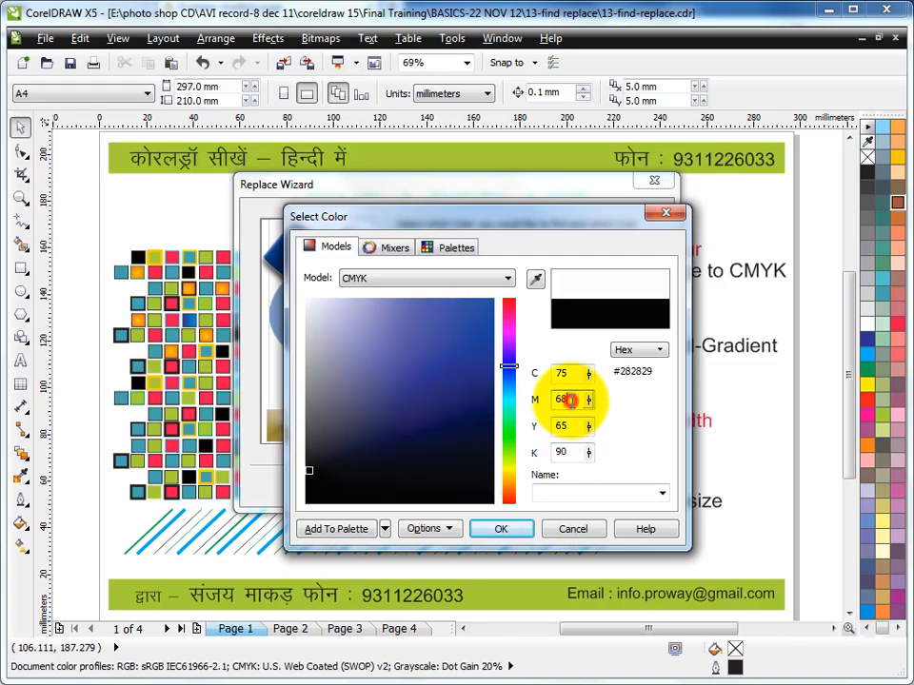
click(519, 531)
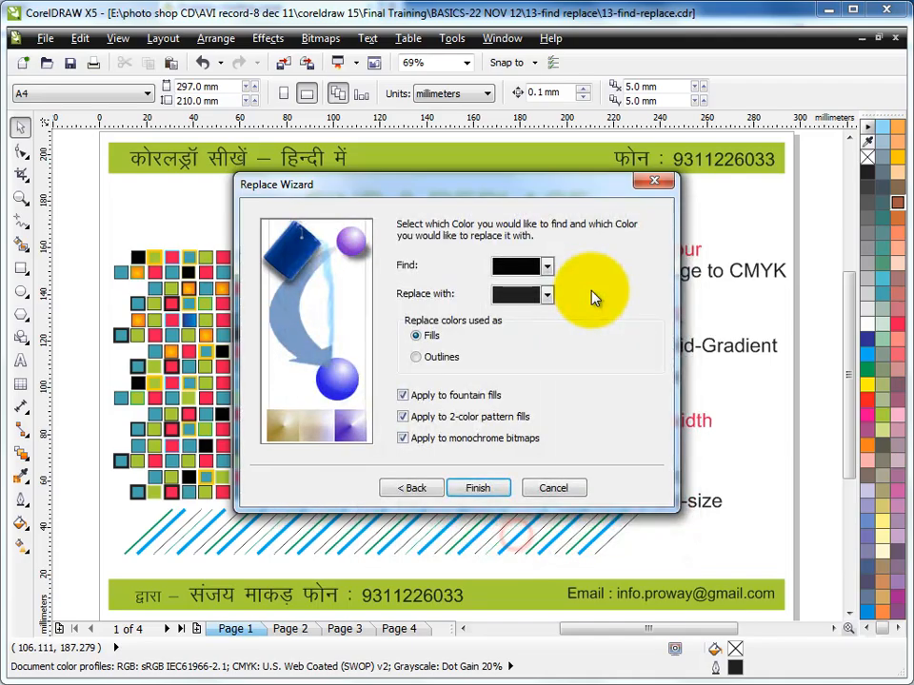
Step: Choose plain black, C 0, M 0, Y 0, K 100, as the replacement color
click(549, 297)
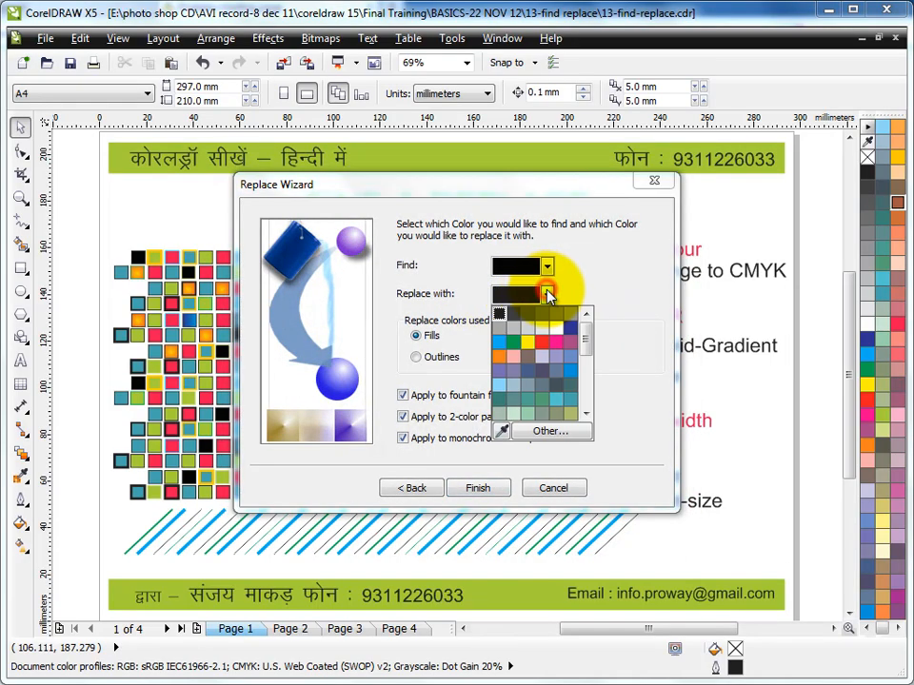
click(499, 311)
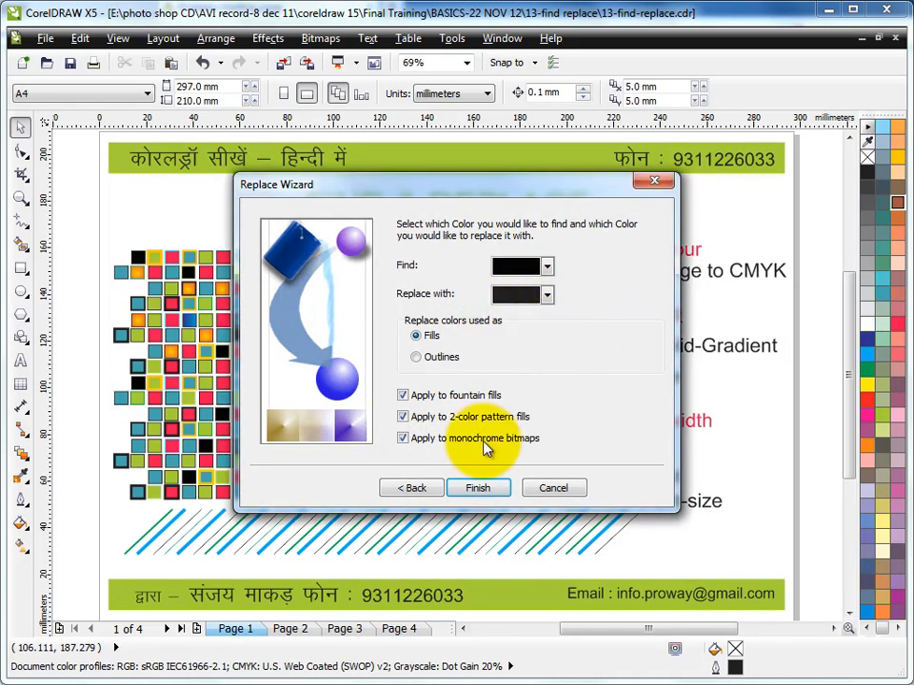
click(548, 294)
click(547, 432)
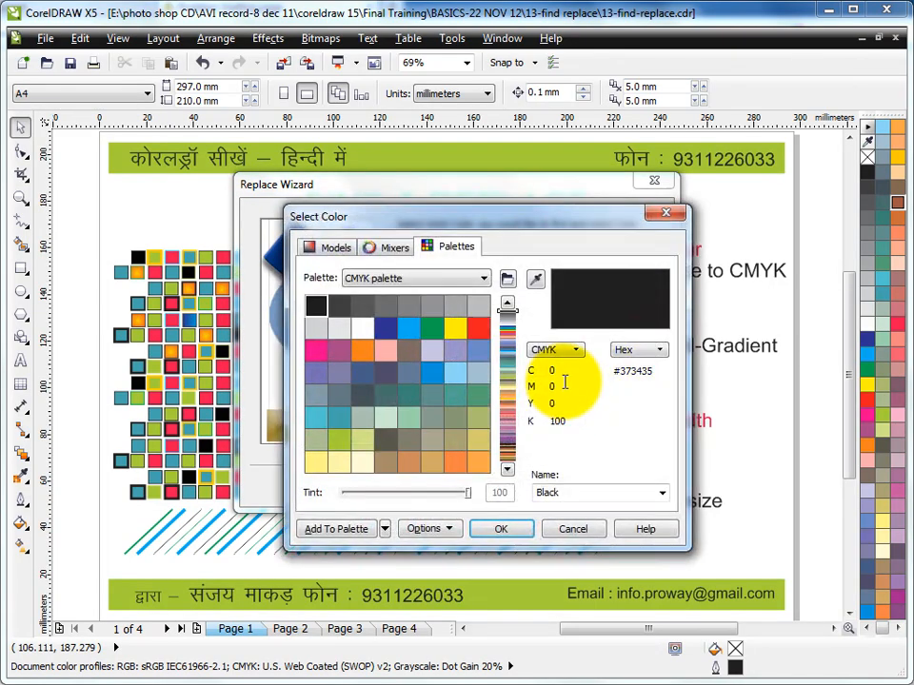
click(329, 246)
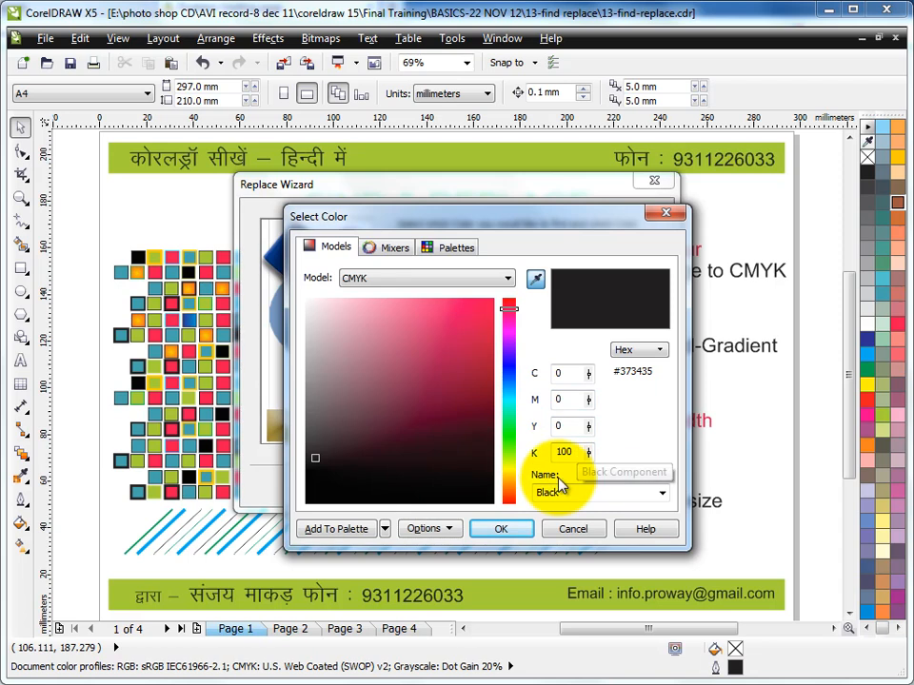
click(500, 528)
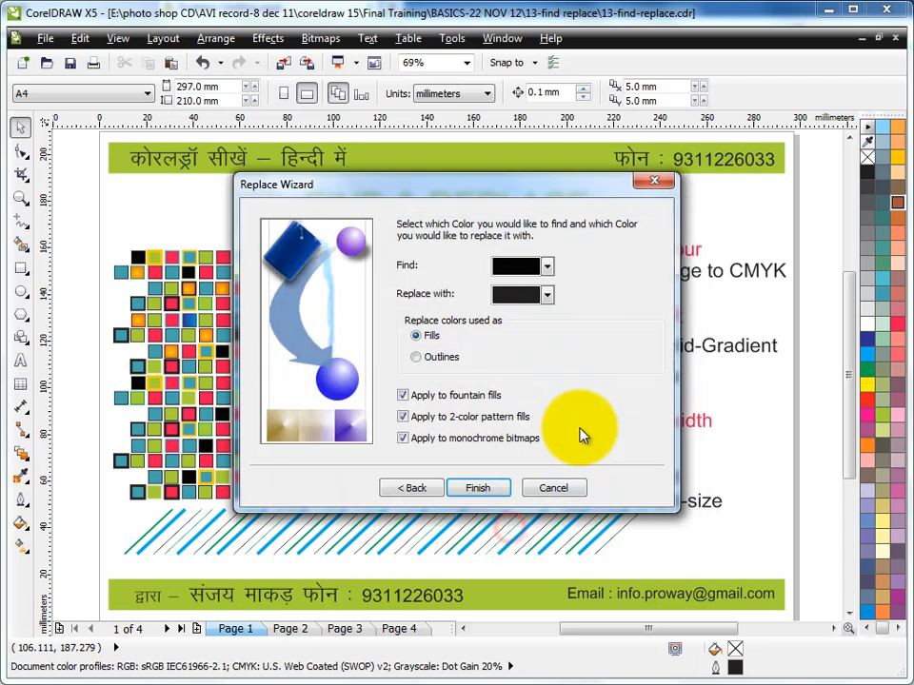
Step: Finish the wizard for colors used as fills, and replace all matching black fills on page 1
click(477, 487)
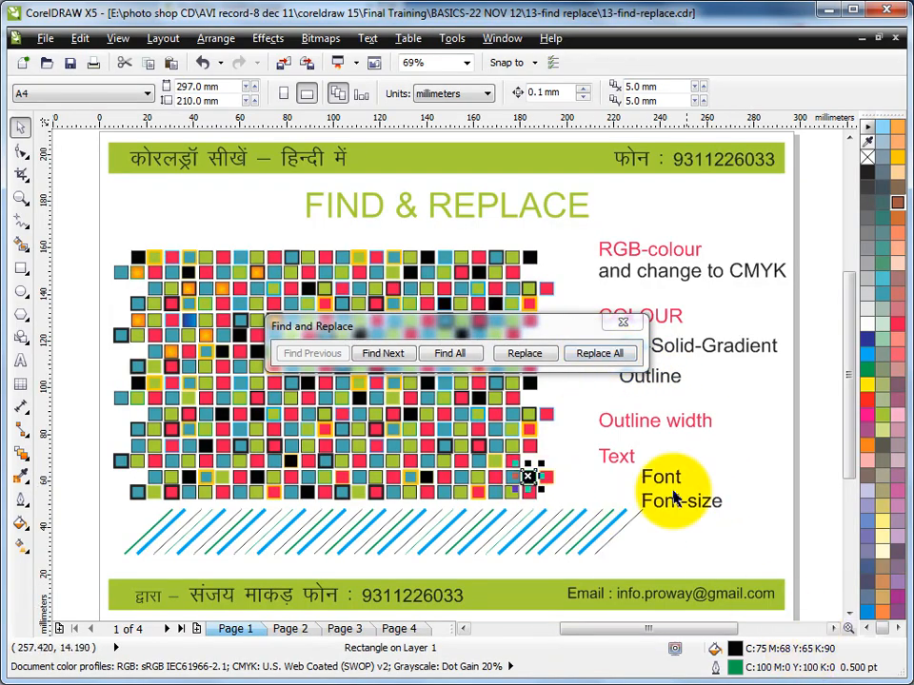
click(601, 354)
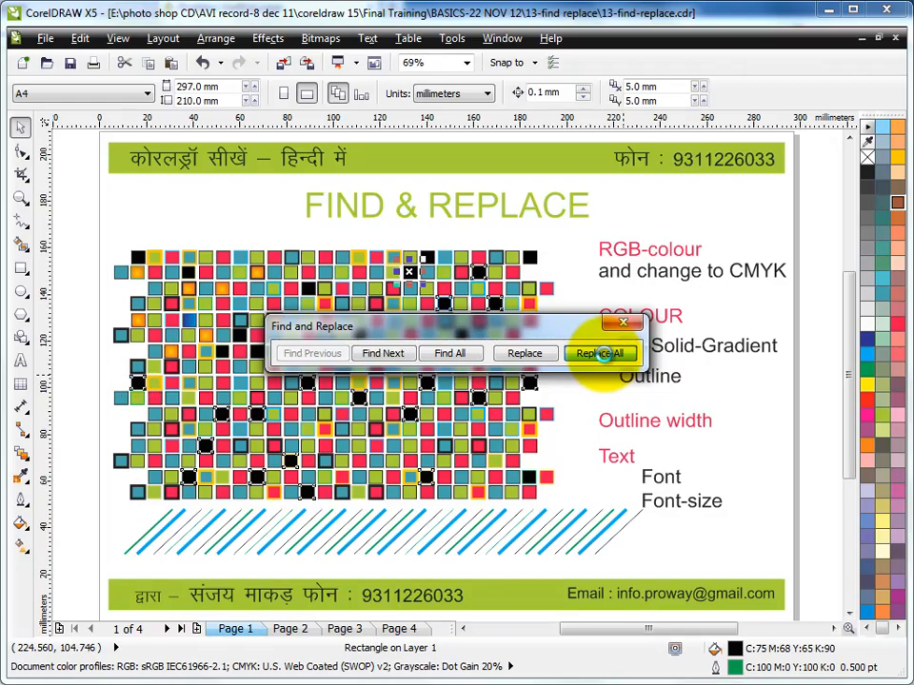
click(584, 390)
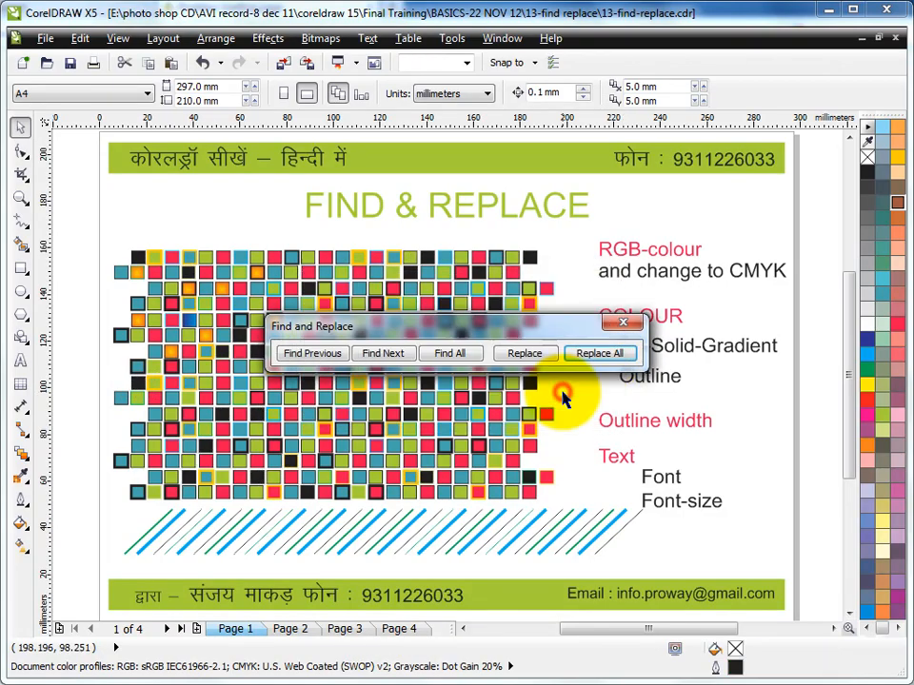
Step: Replace all matching black fills on pages 2, 3 and 4, and close Find and Replace
click(291, 629)
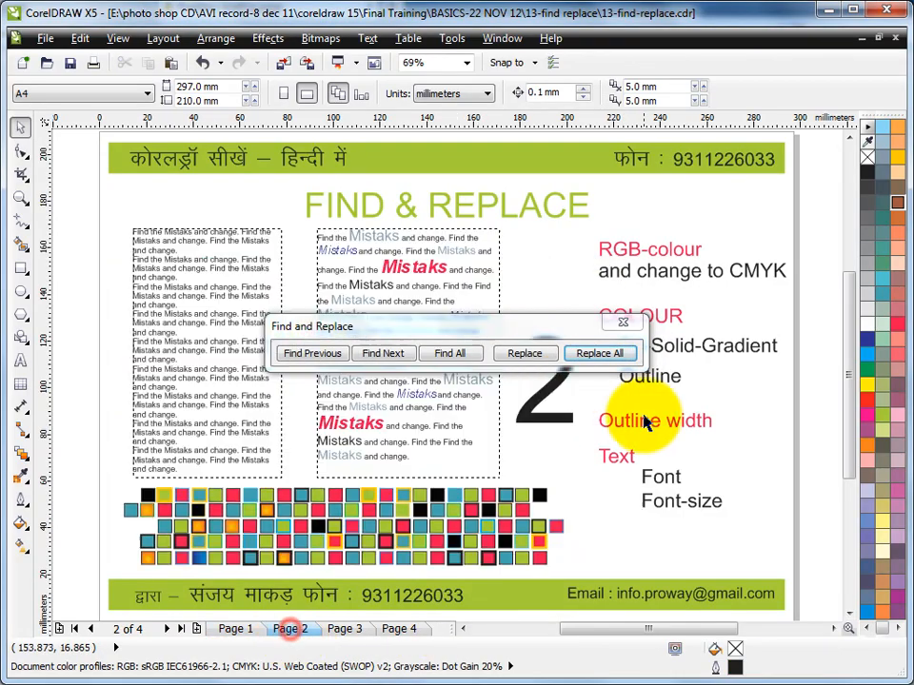
click(594, 355)
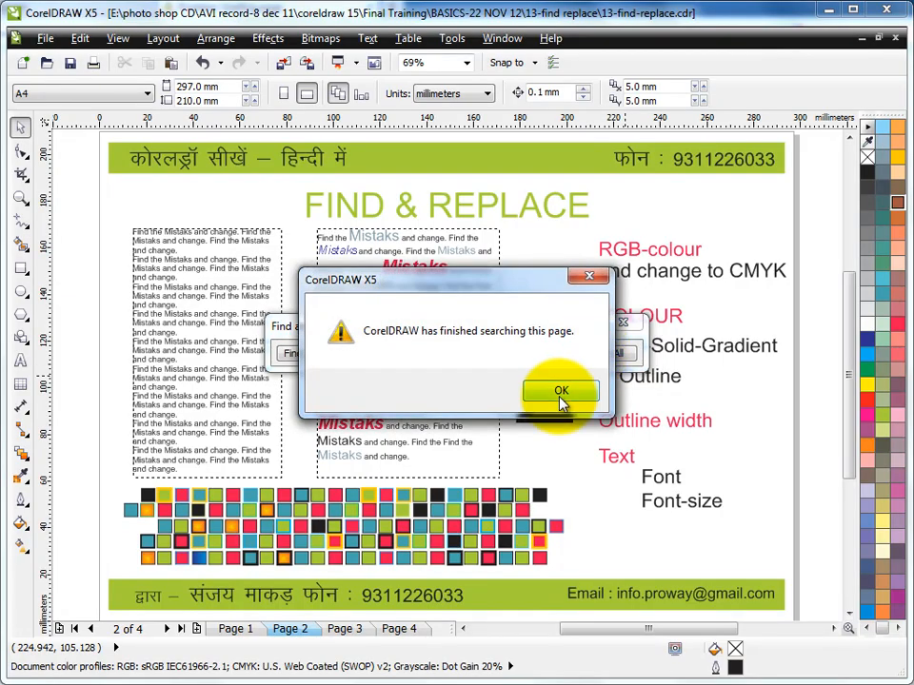
click(560, 391)
click(344, 628)
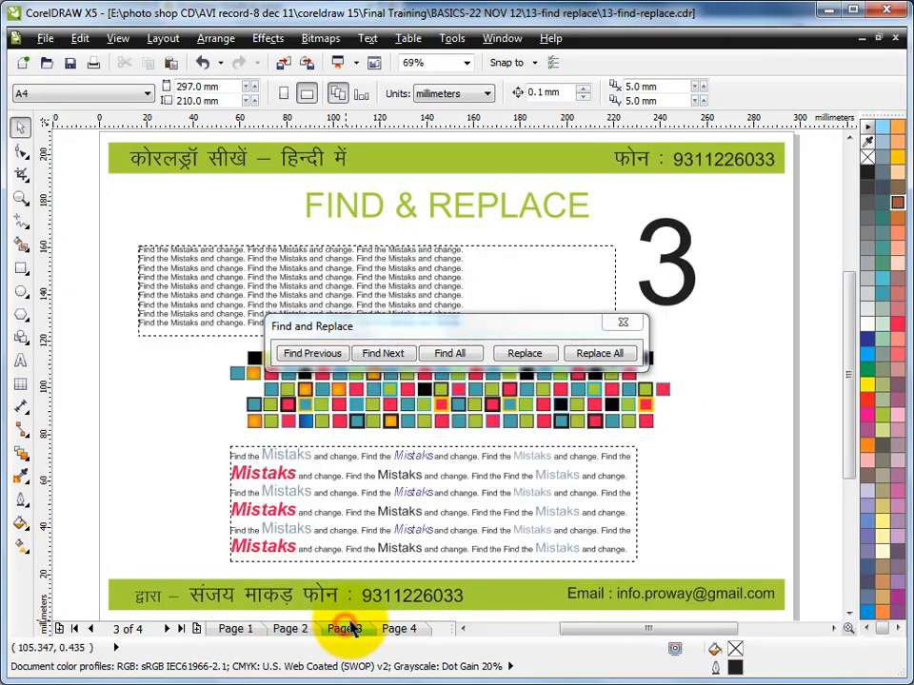
click(600, 354)
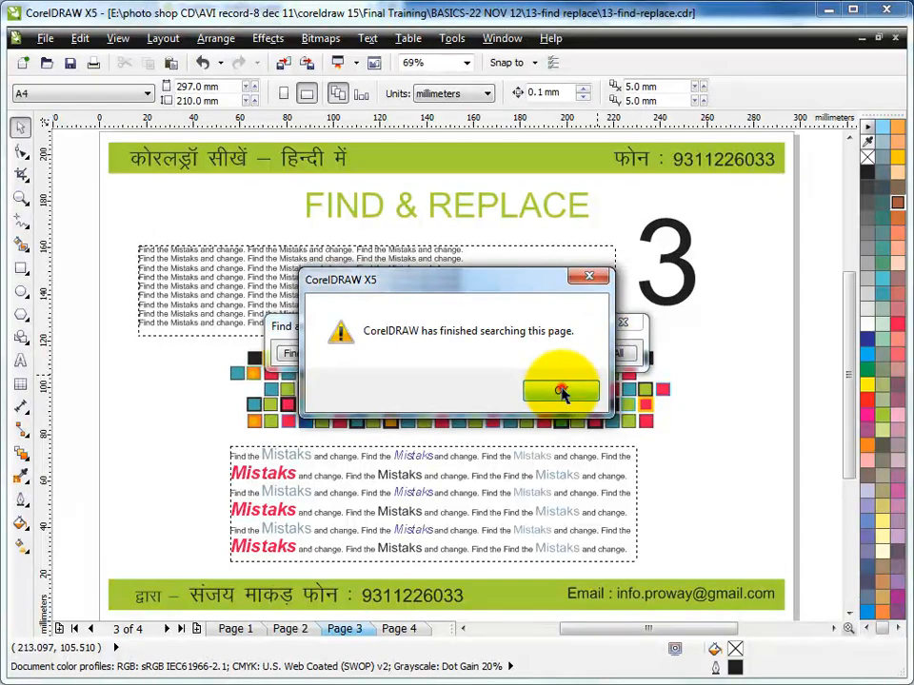
click(564, 391)
click(399, 628)
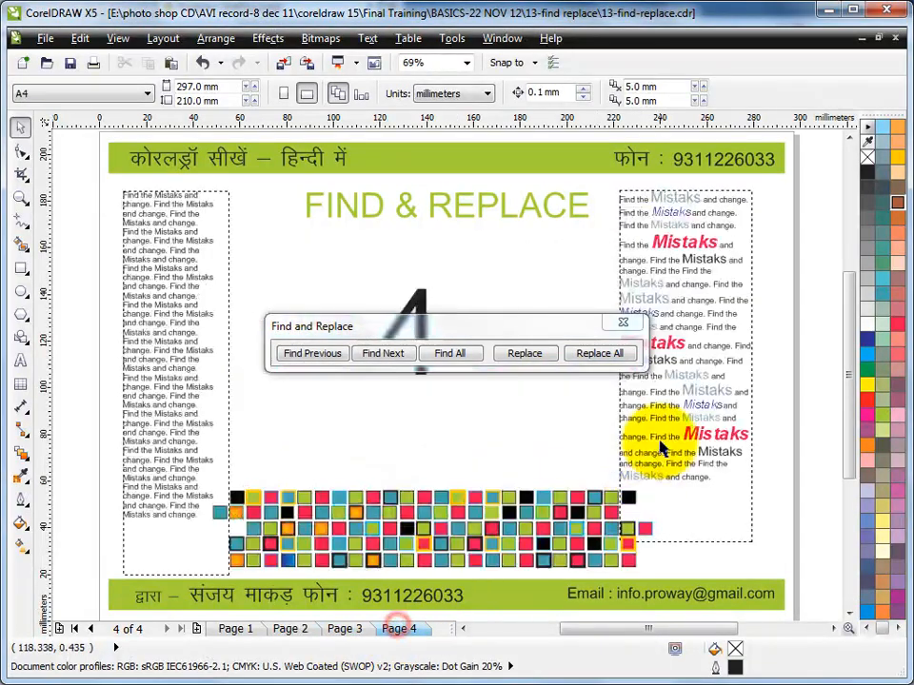
click(599, 354)
click(560, 392)
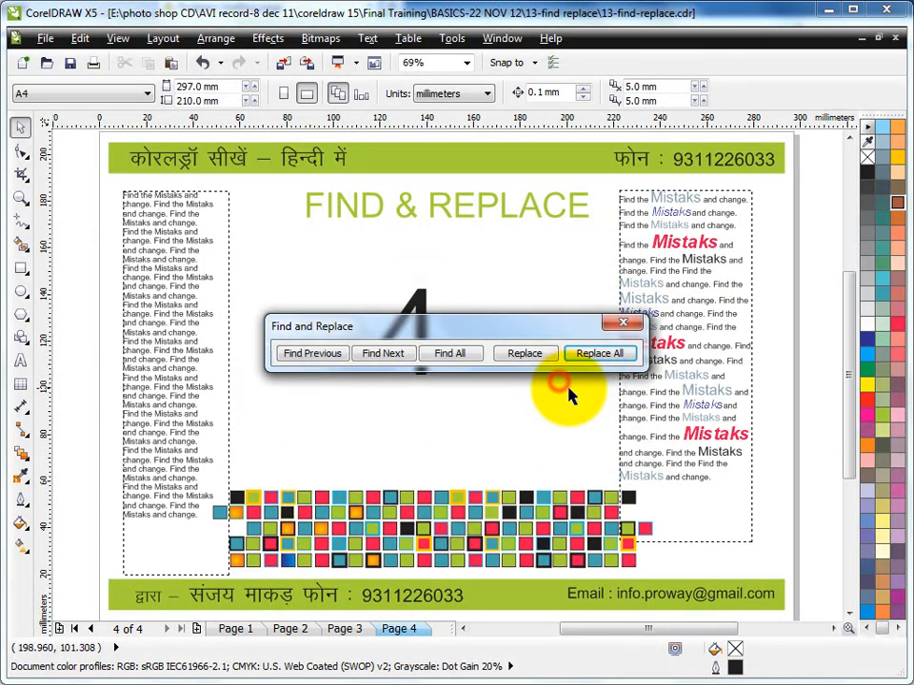
click(630, 328)
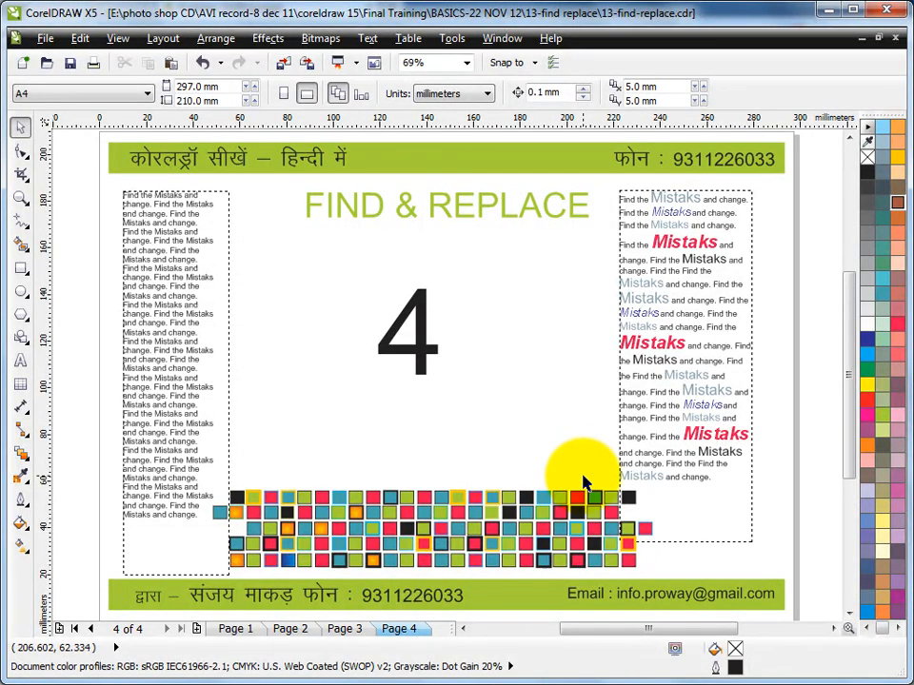
Step: Review the replaced fills on pages 2 and 1, and check the fill color values of the first red square in page 1's top row
click(292, 629)
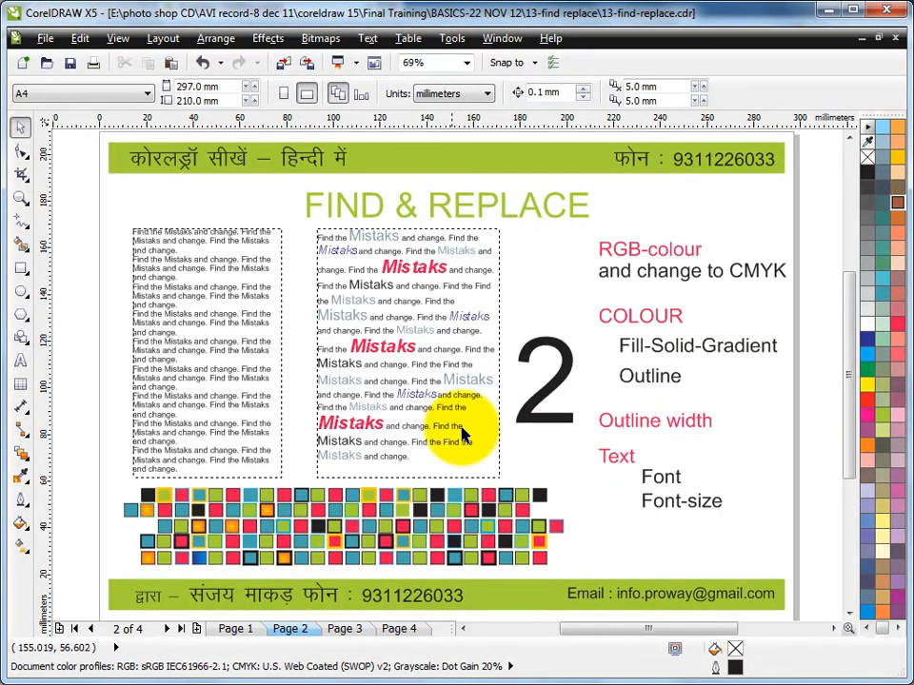
click(235, 629)
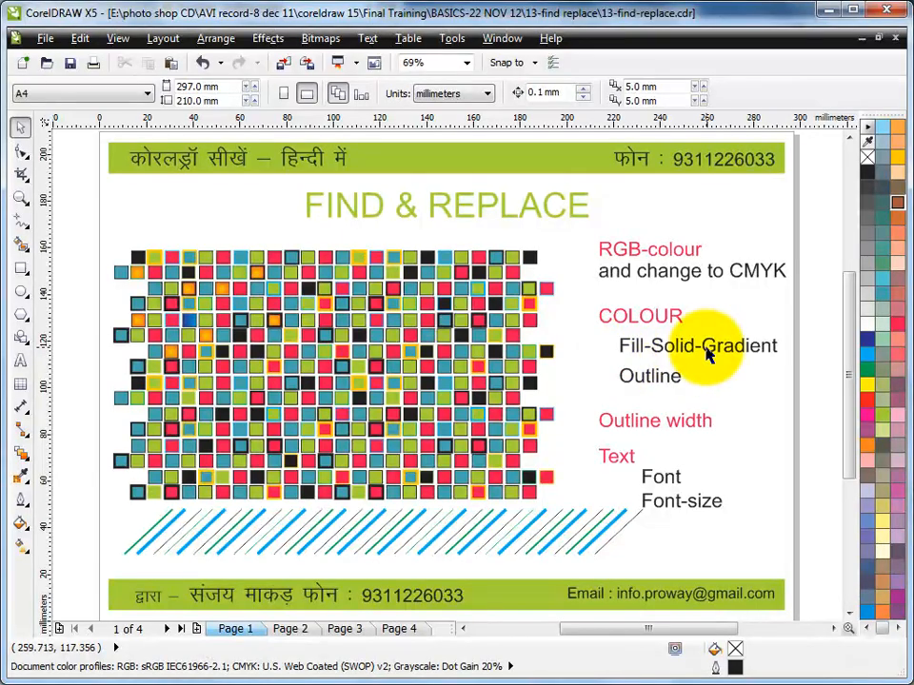
click(194, 189)
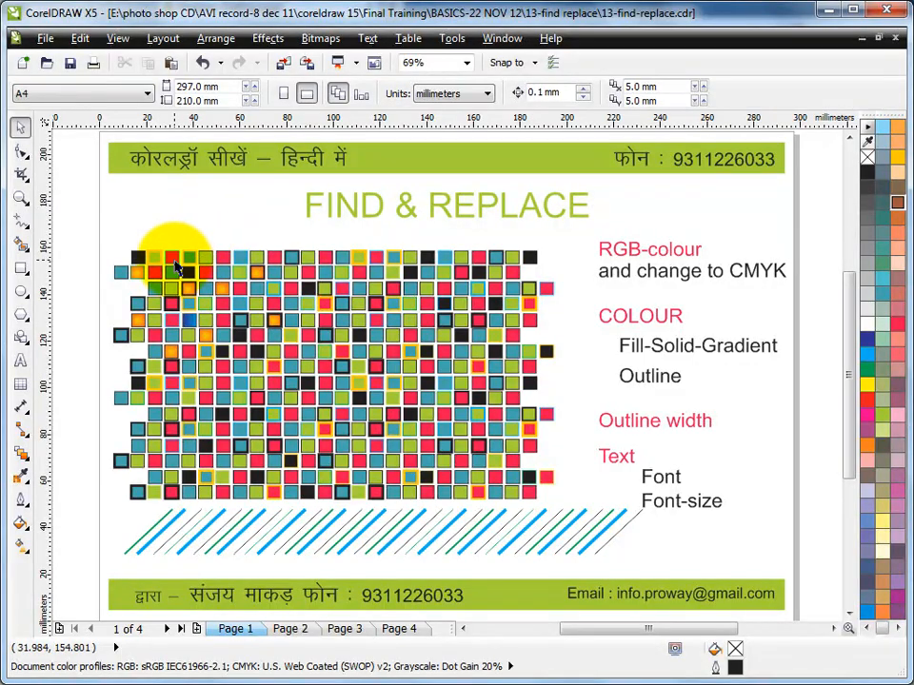
click(171, 257)
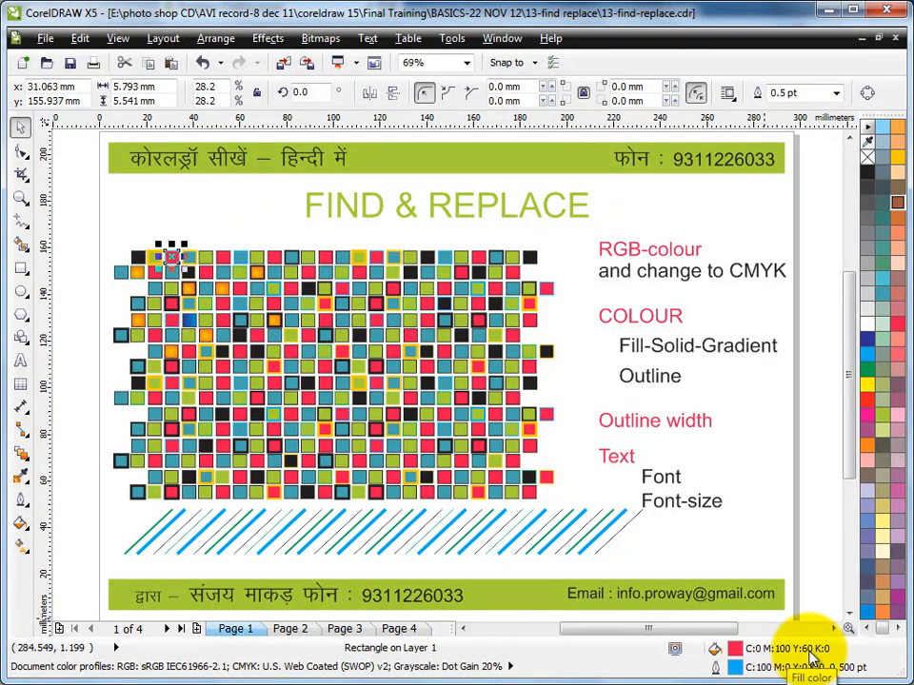
click(229, 205)
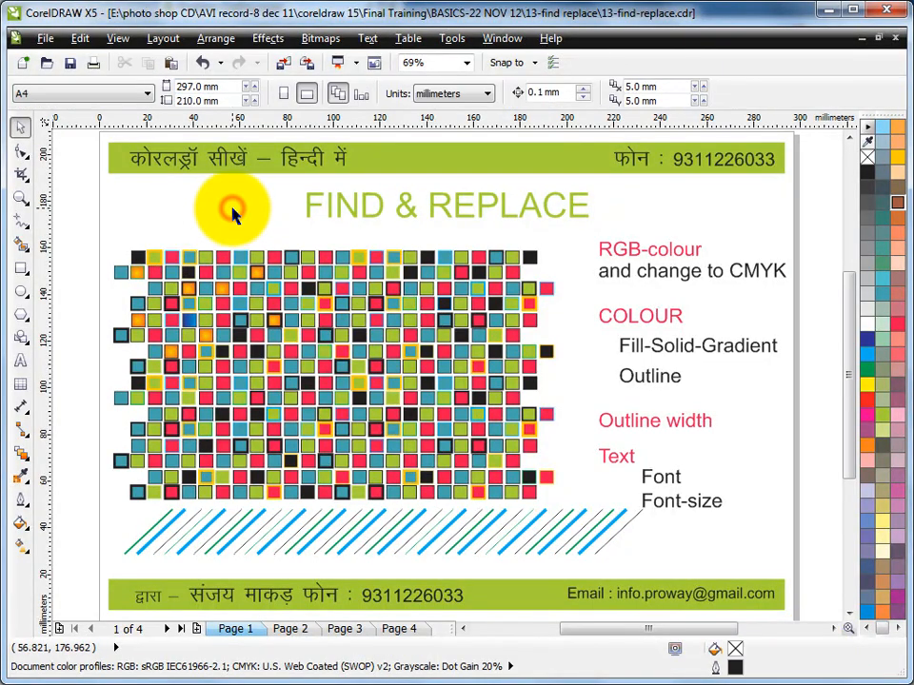
Step: Start a color replacement for objects and set the color to find to C 0, M 100, Y 60, K 0
click(80, 43)
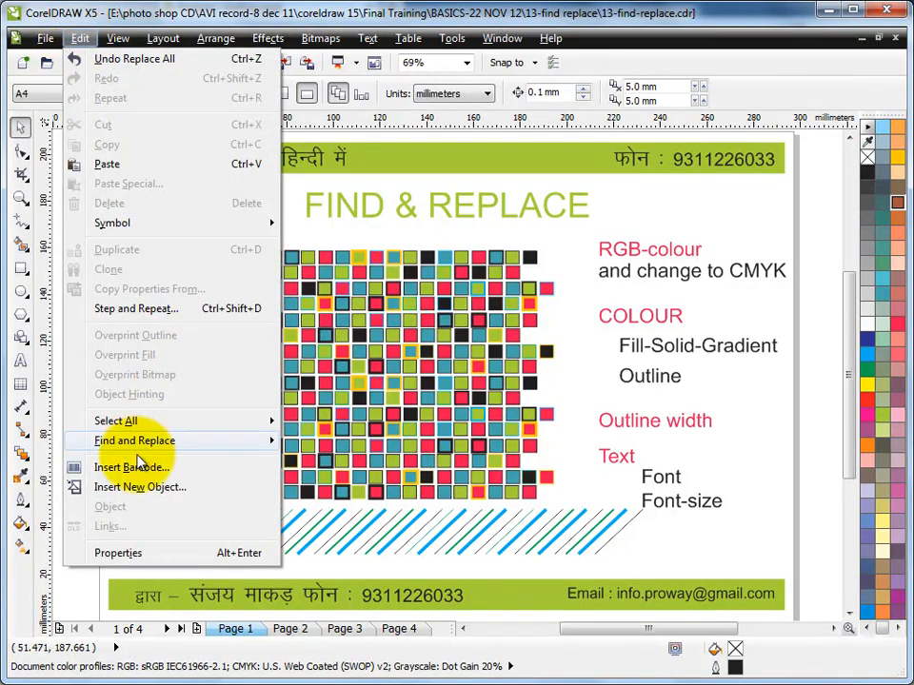
mouse_move(141, 447)
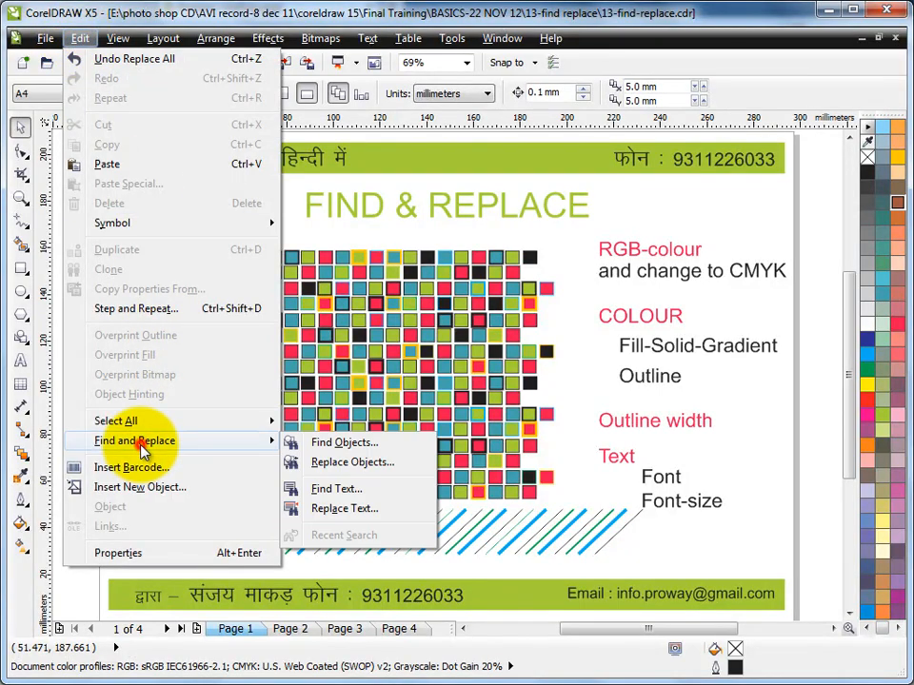
click(384, 468)
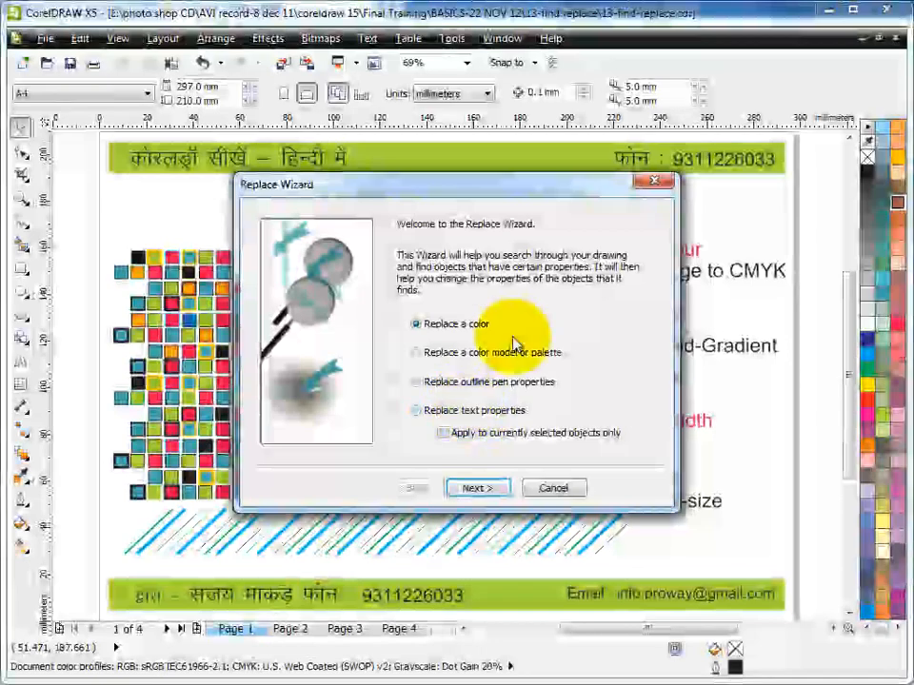
click(476, 488)
click(546, 265)
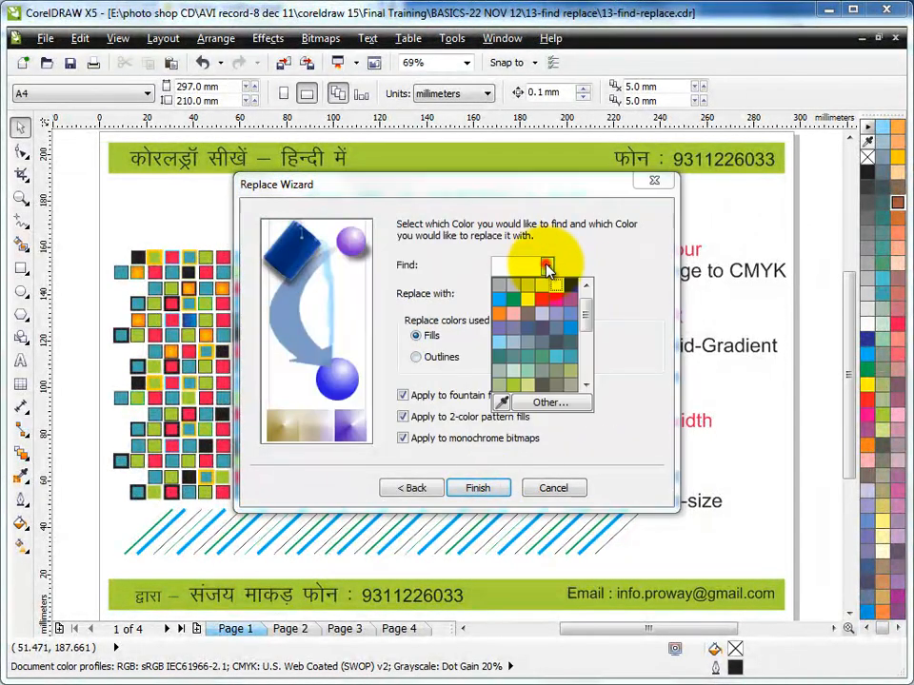
click(546, 401)
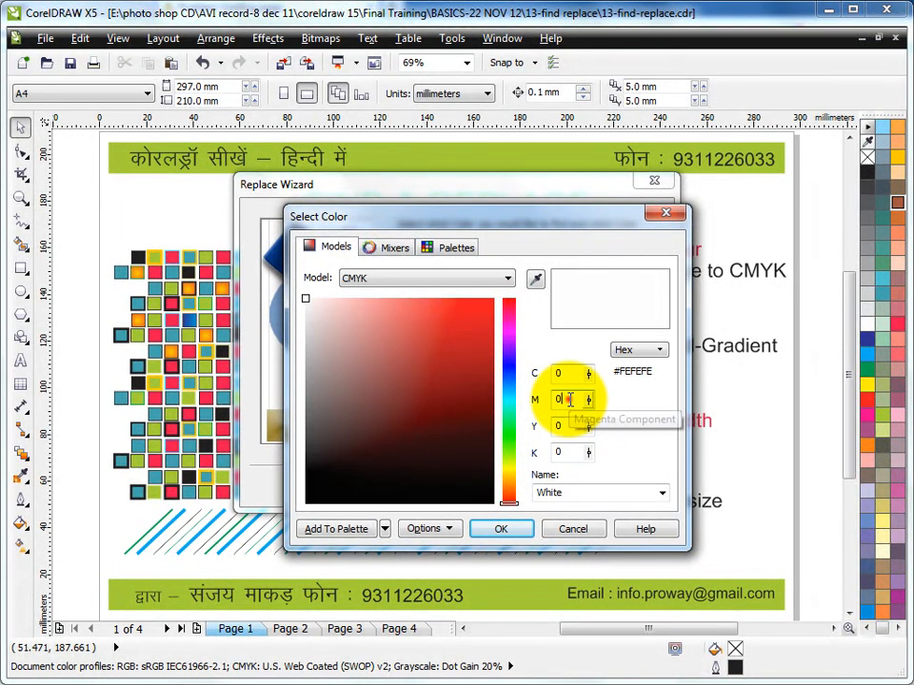
double_click(570, 398)
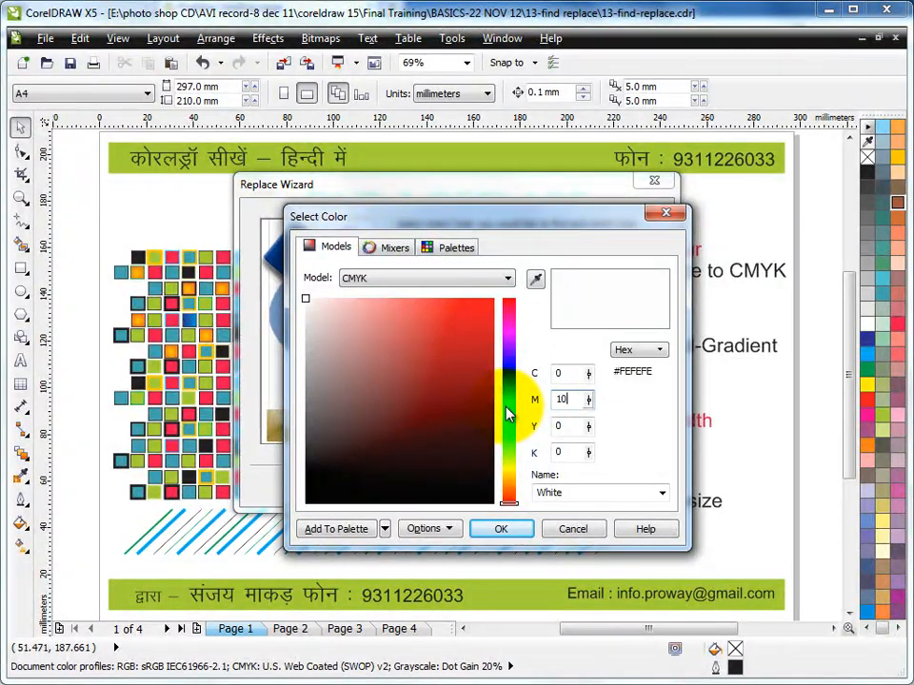
text(100)
double_click(569, 426)
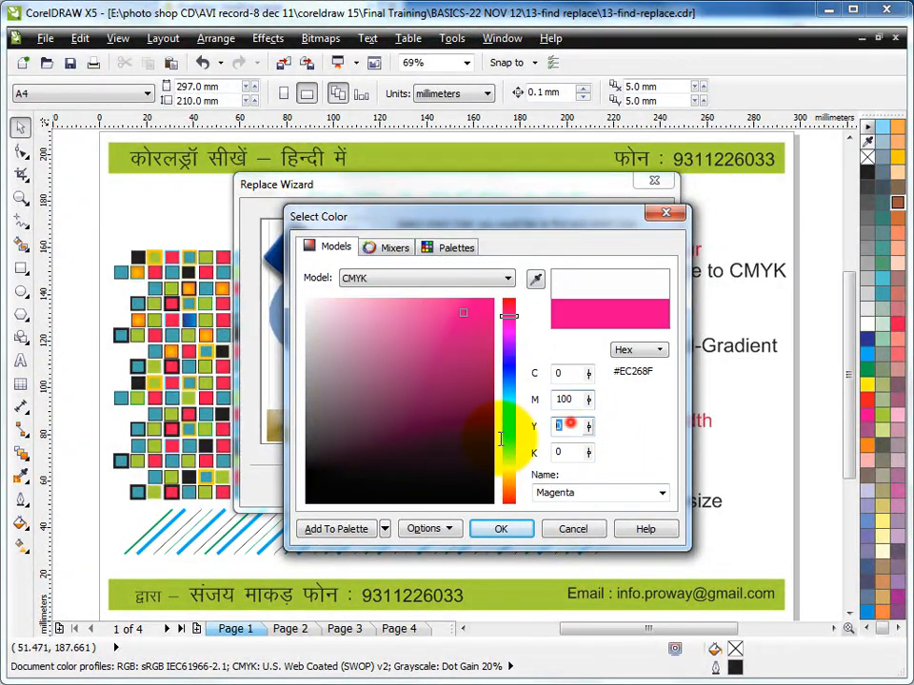
text(60)
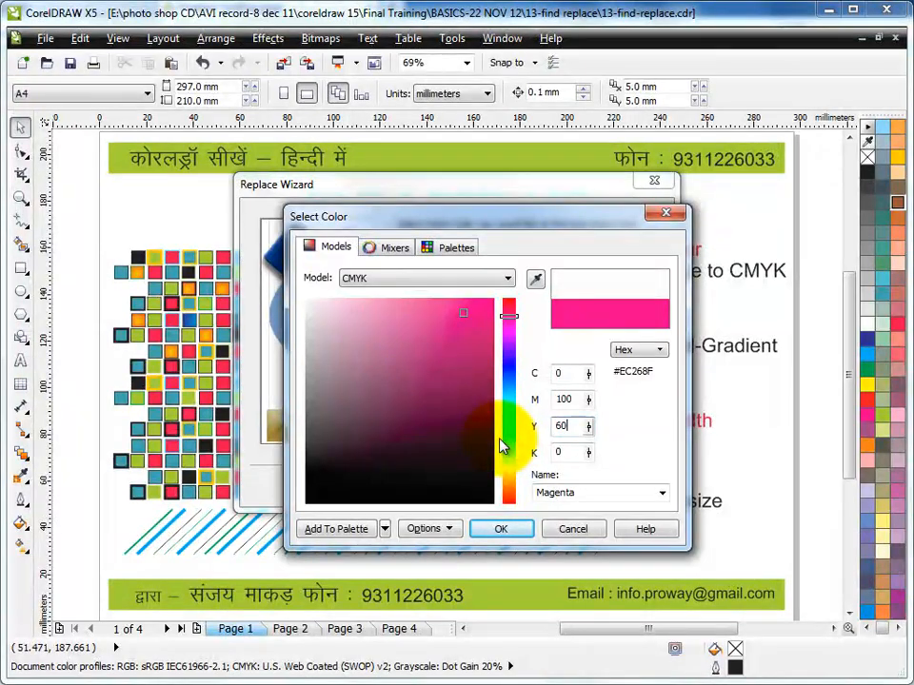
click(523, 528)
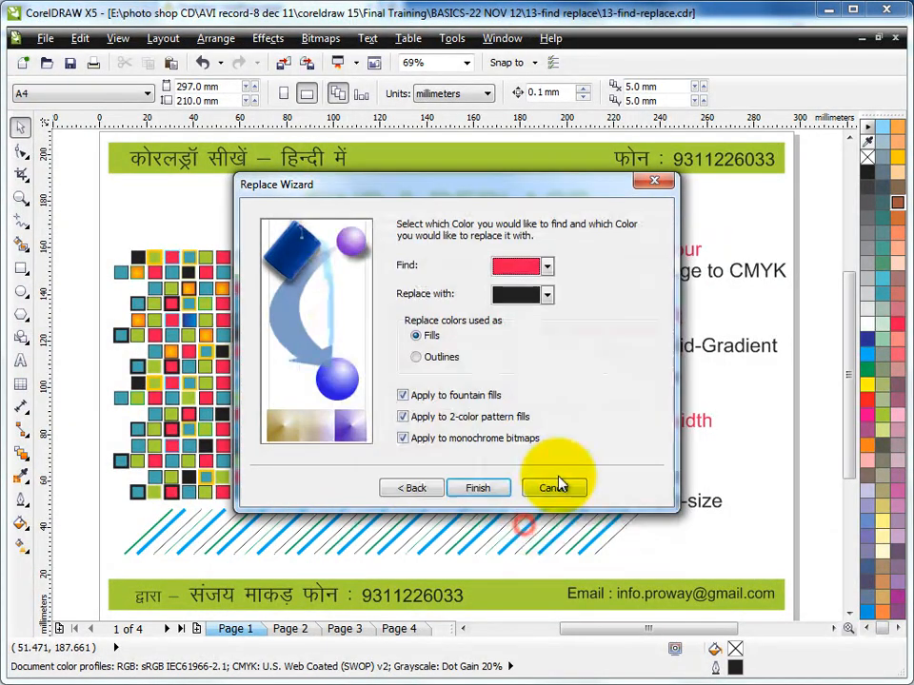
Step: Choose red, C 0, M 100, Y 100, K 0, as the replacement color and check its CMYK values
click(548, 295)
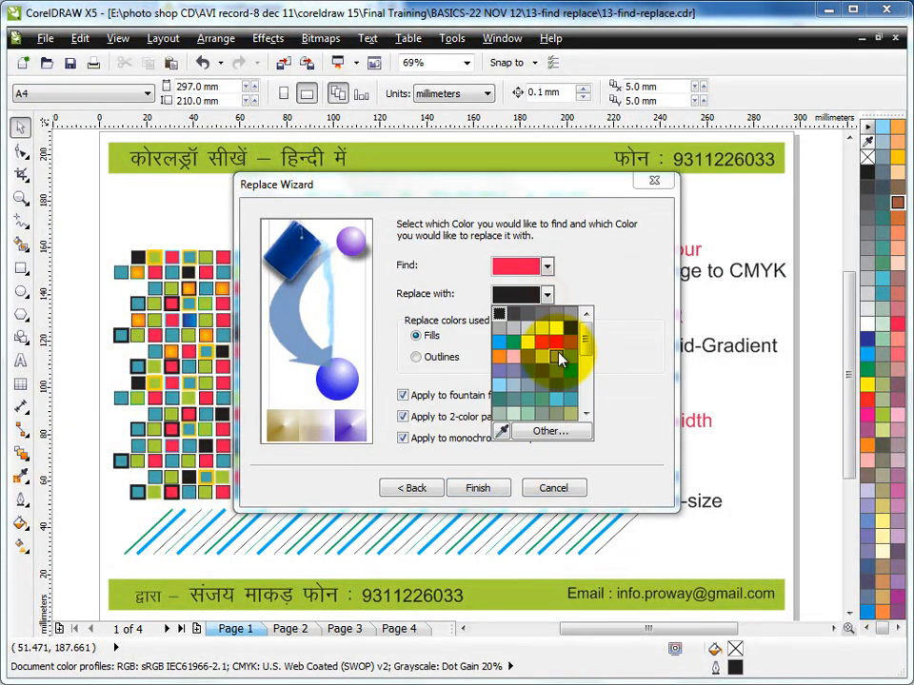
click(546, 349)
click(547, 295)
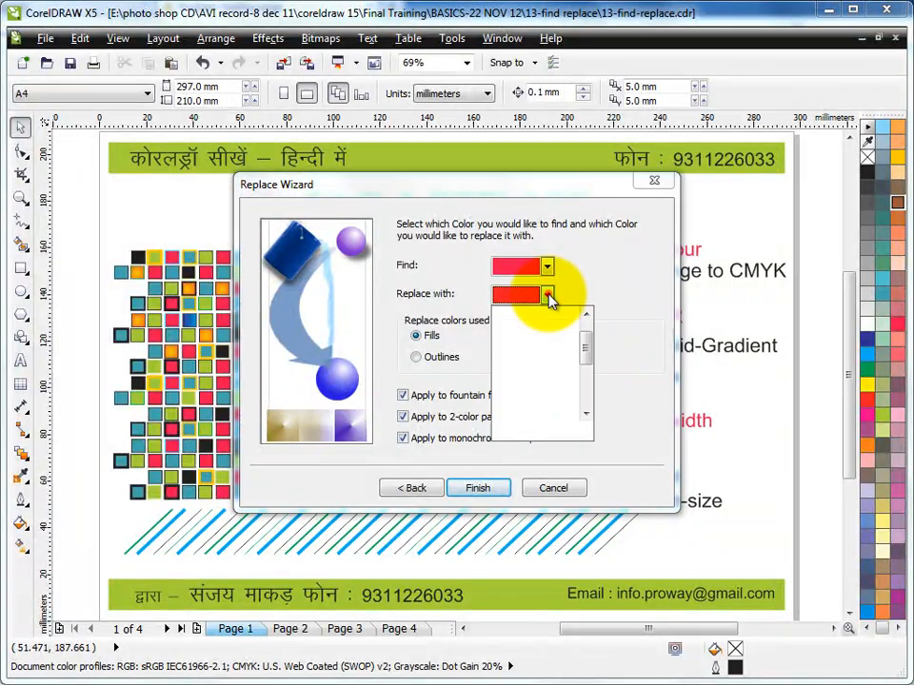
click(546, 430)
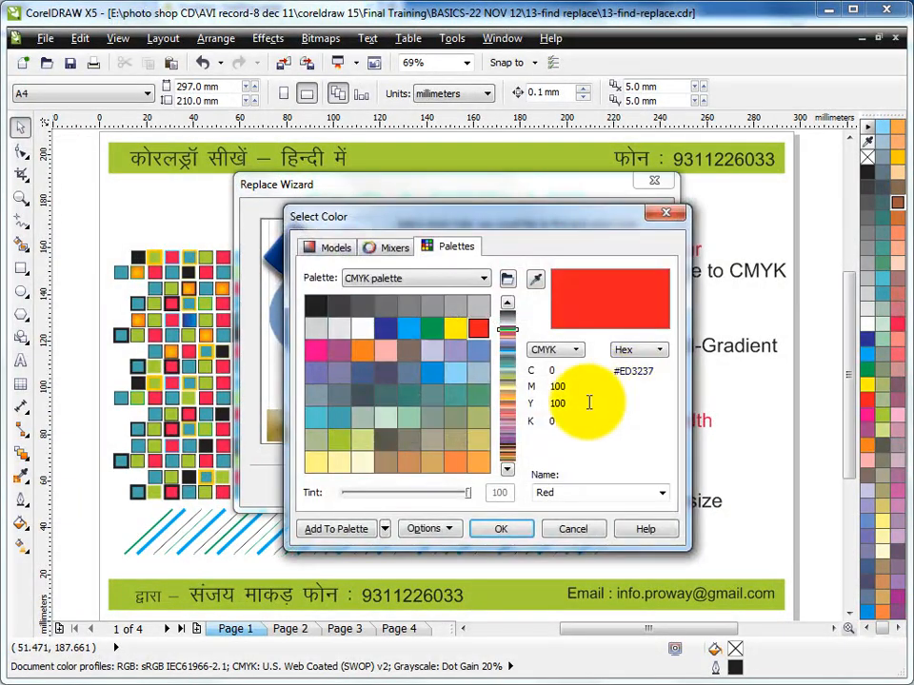
click(327, 246)
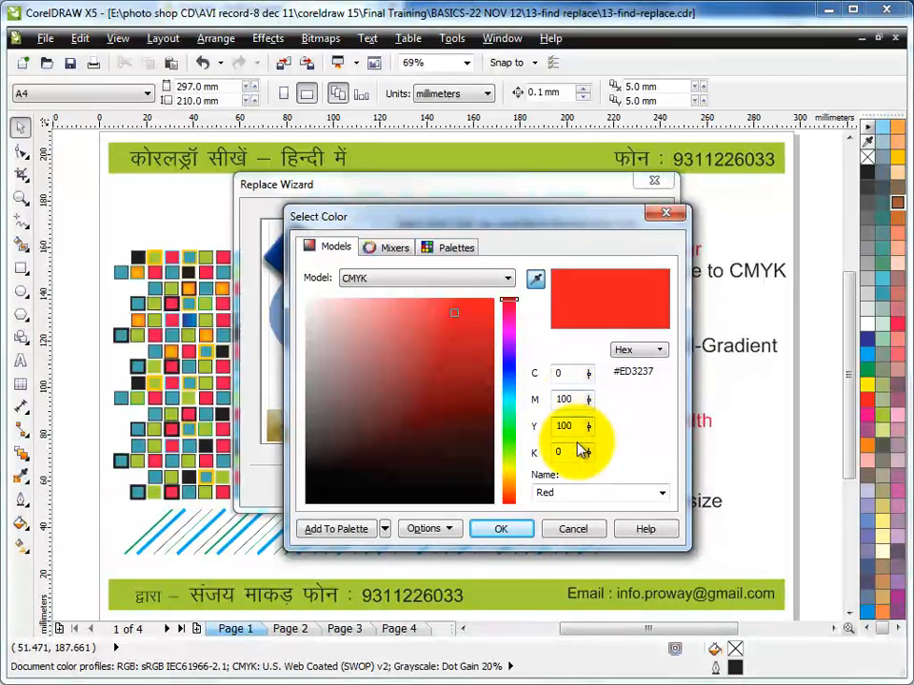
click(505, 531)
Step: Finish the wizard for colors used as fills, and replace all matching pinkish-red fills on page 1
click(474, 489)
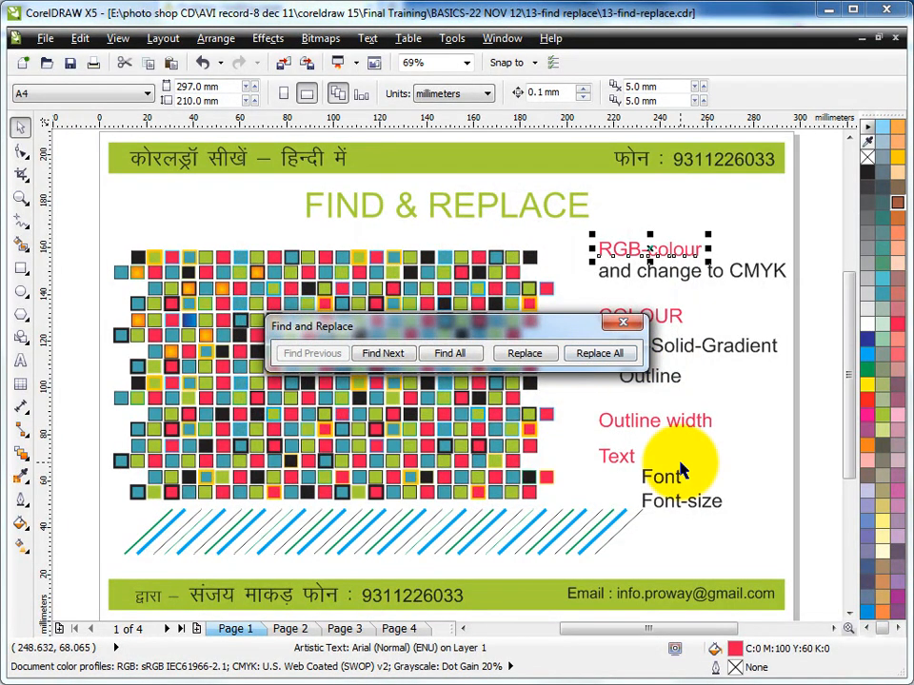
drag(510, 329, 445, 211)
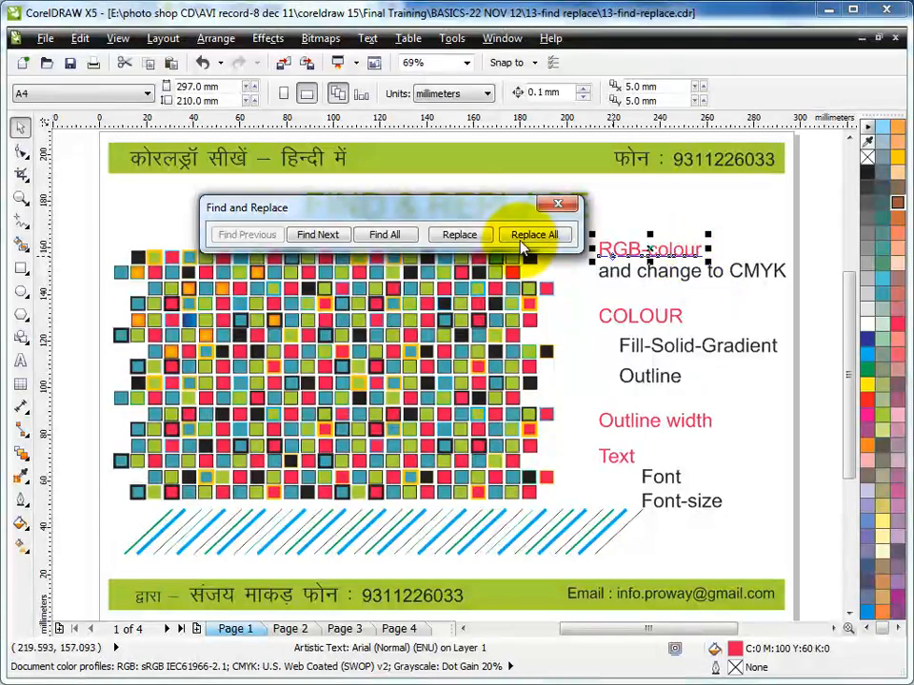
click(529, 236)
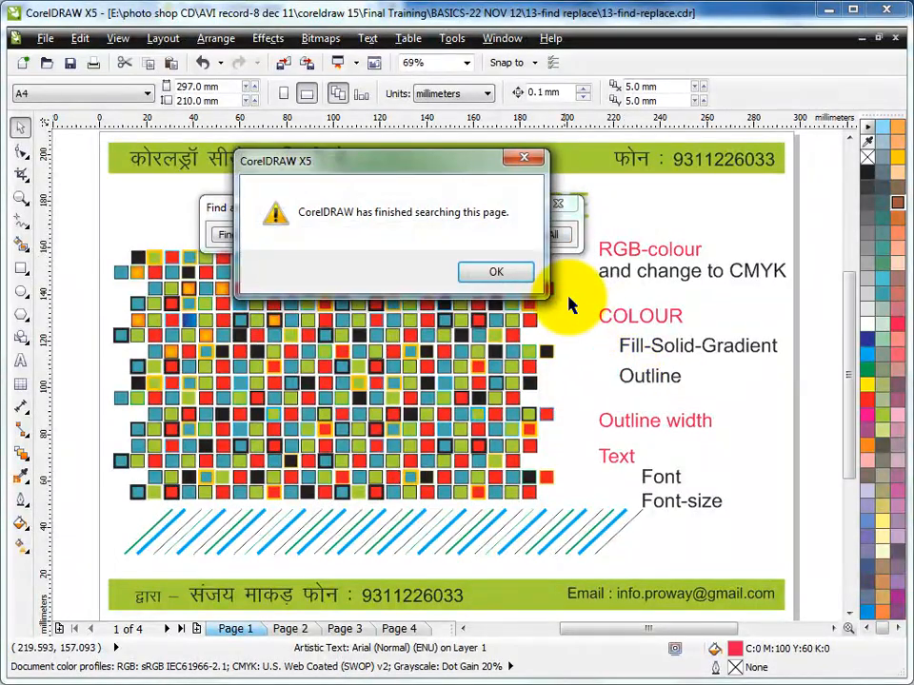
click(511, 270)
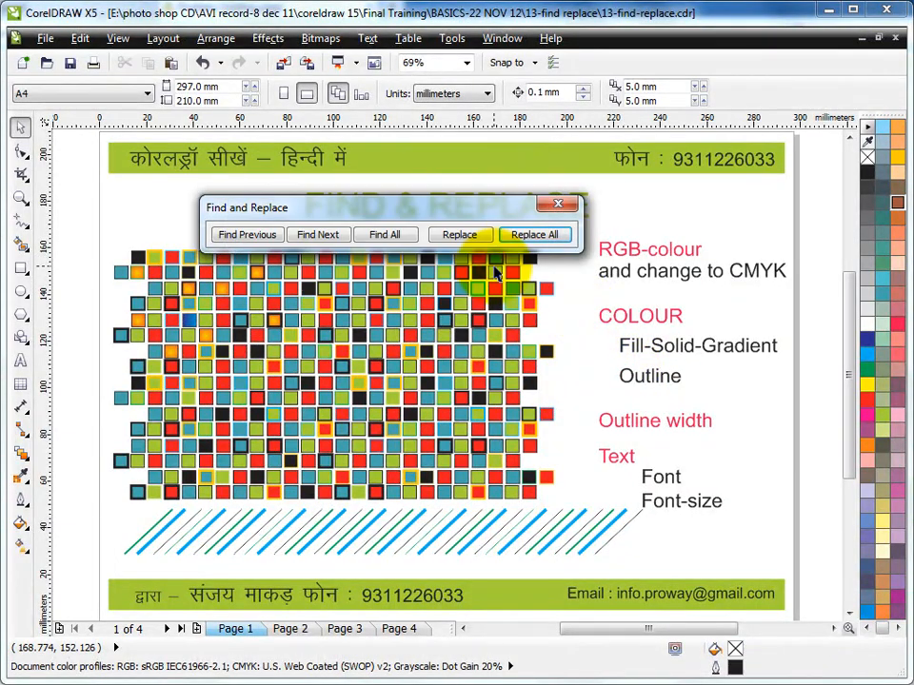
Step: Replace all matching pinkish-red fills on pages 2, 3 and 4, and close Find and Replace
click(291, 628)
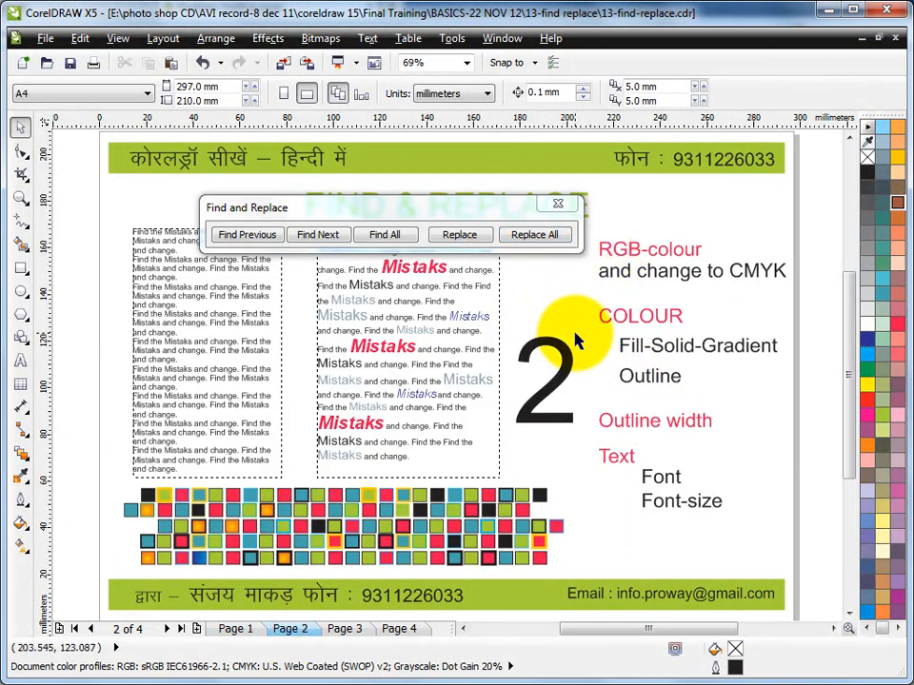
click(535, 236)
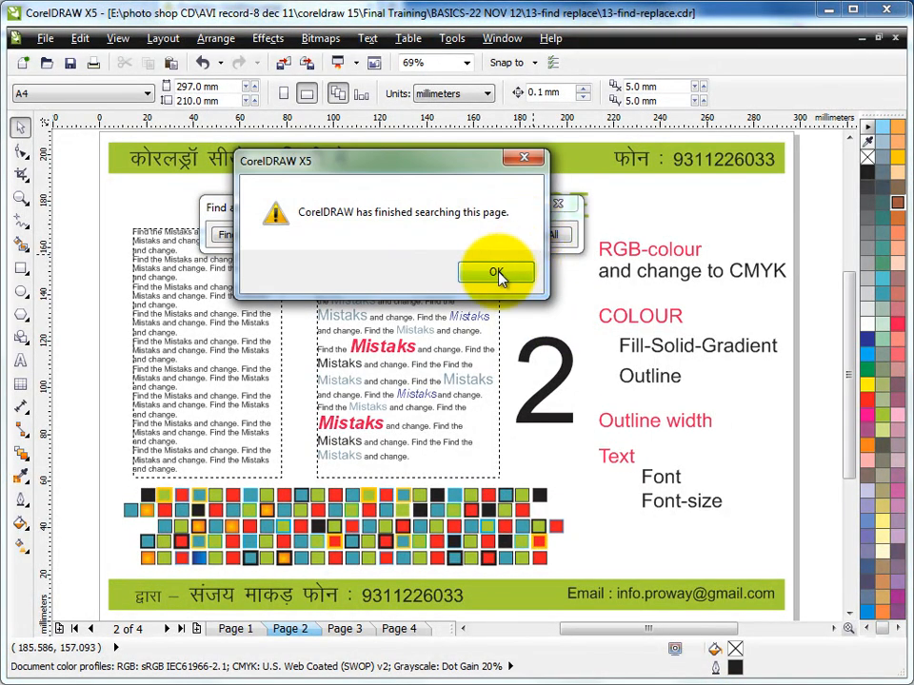
click(497, 273)
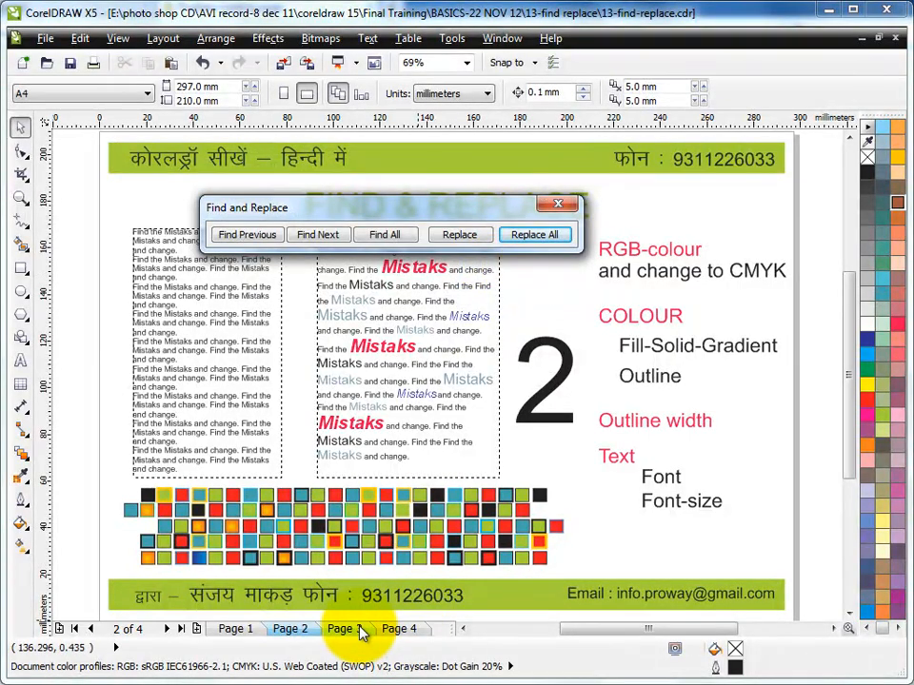
click(345, 630)
click(553, 234)
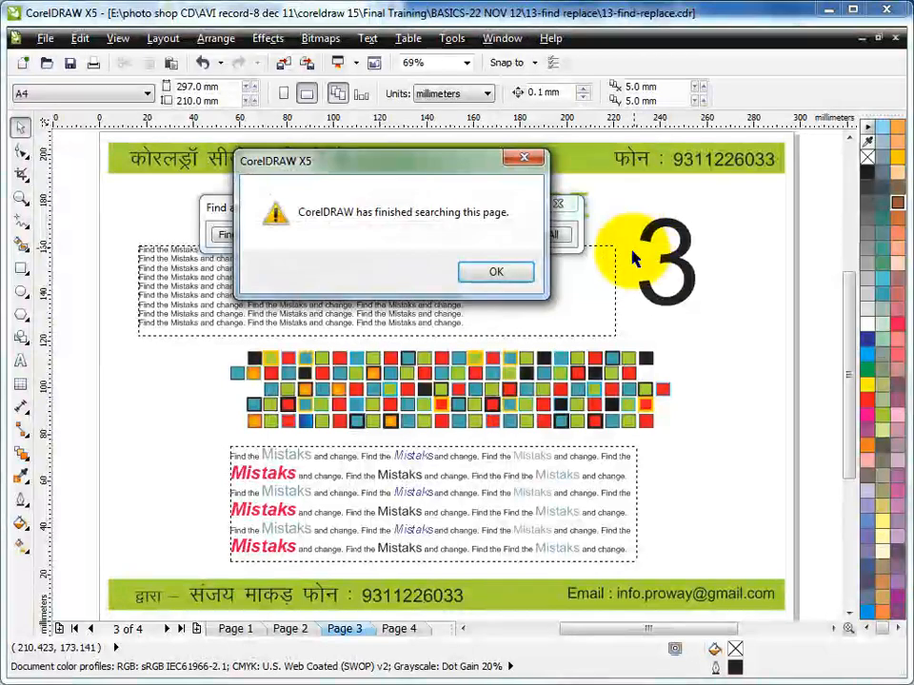
click(506, 272)
click(399, 630)
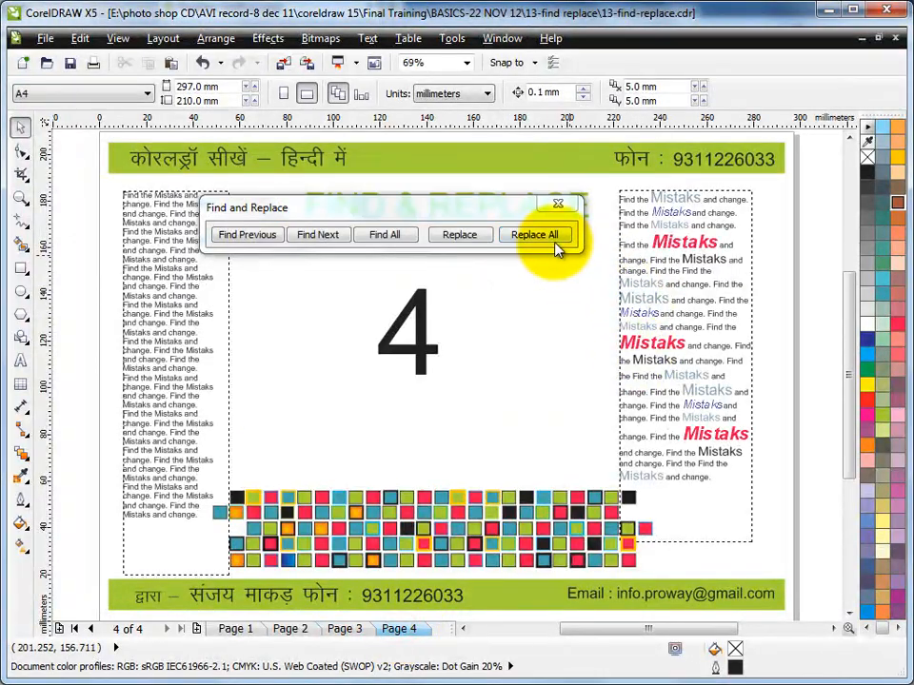
click(554, 238)
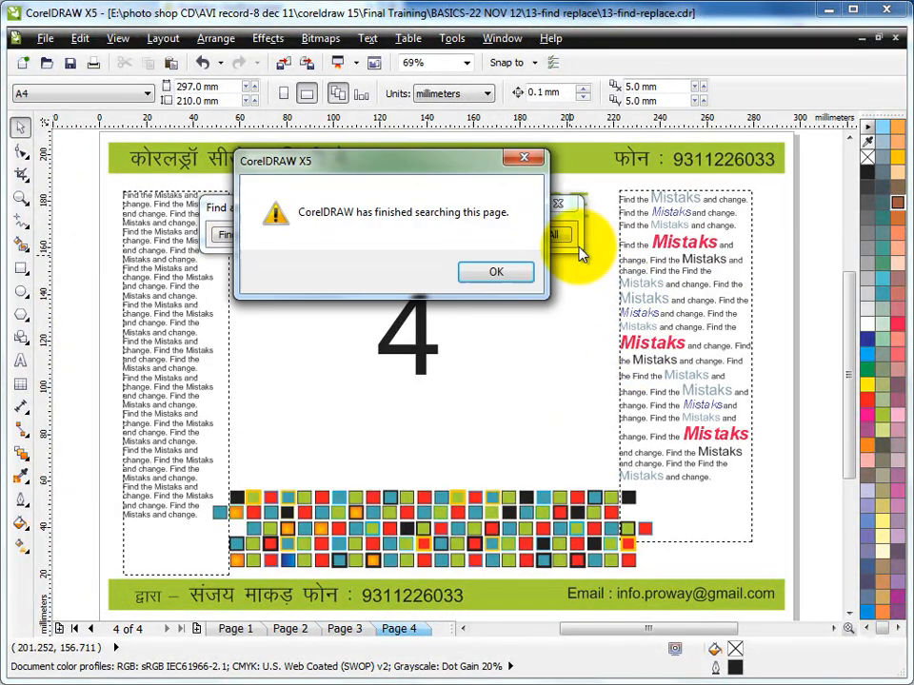
click(506, 273)
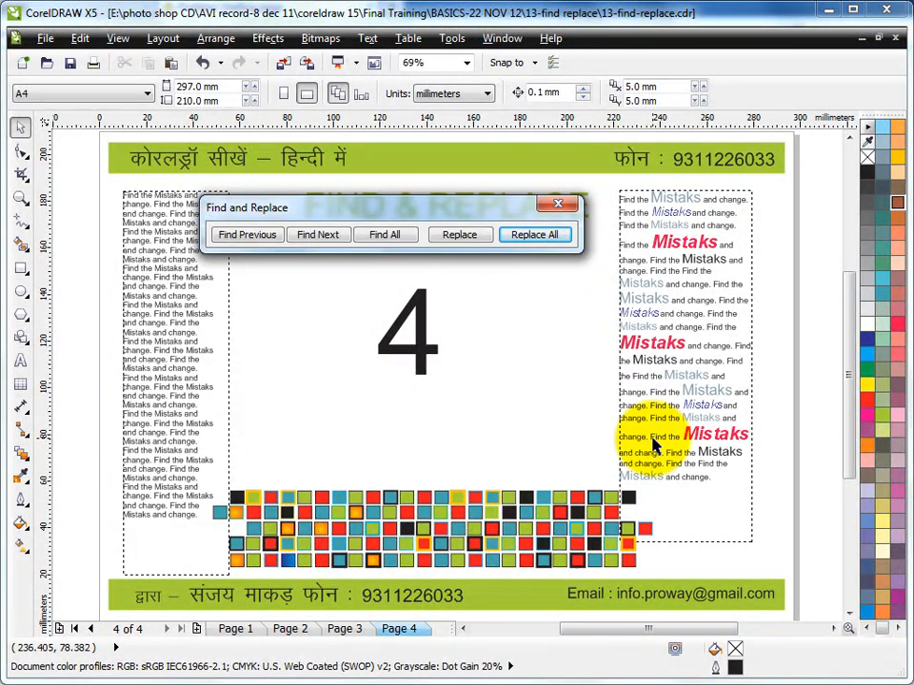
click(568, 185)
Step: Return to page 1 and start a replacement of outline pen properties in the Replace Wizard
click(253, 631)
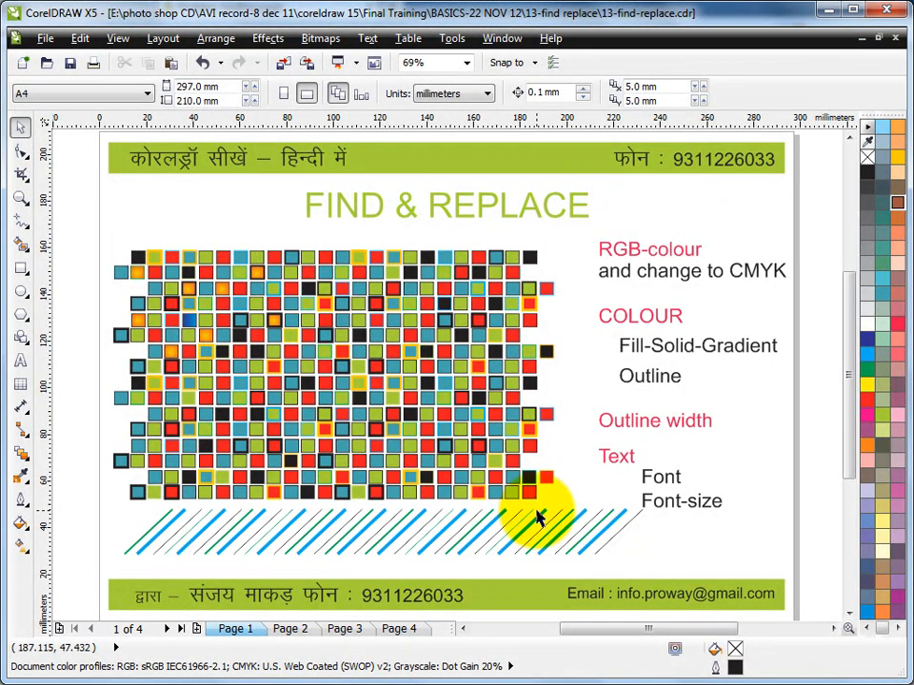
click(80, 38)
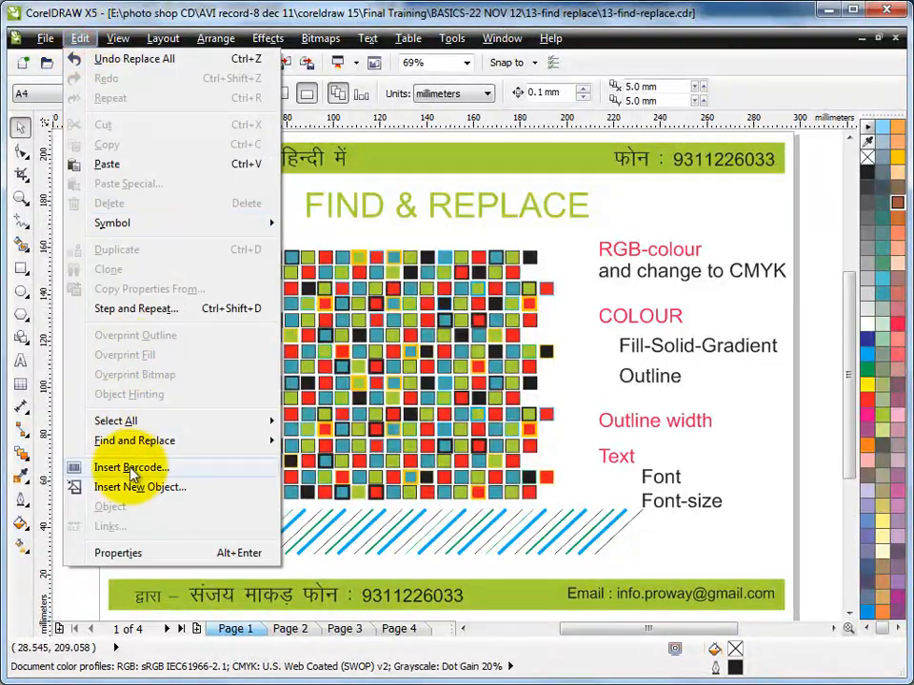
click(460, 440)
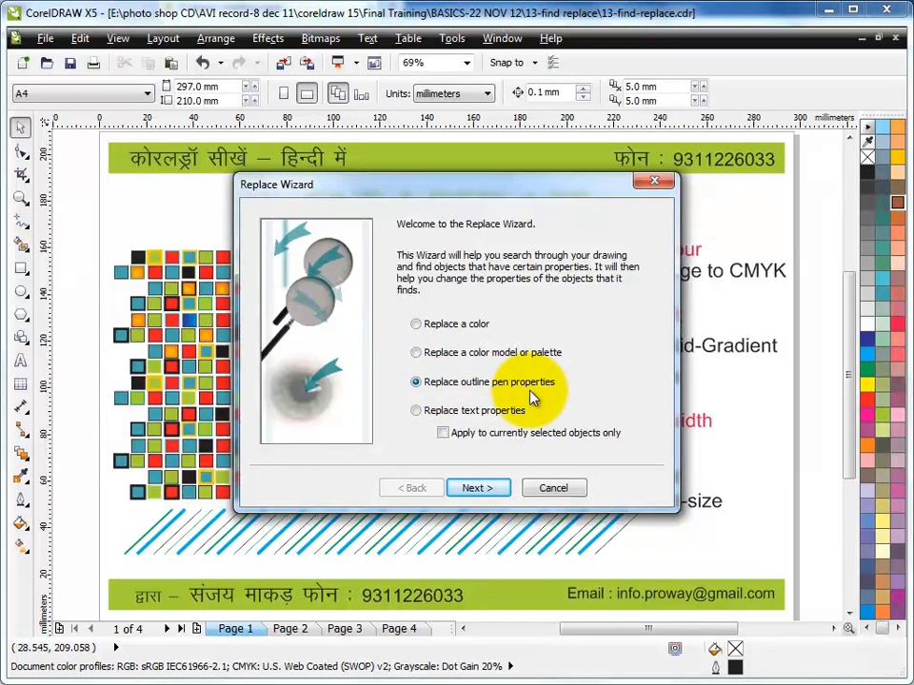
click(476, 488)
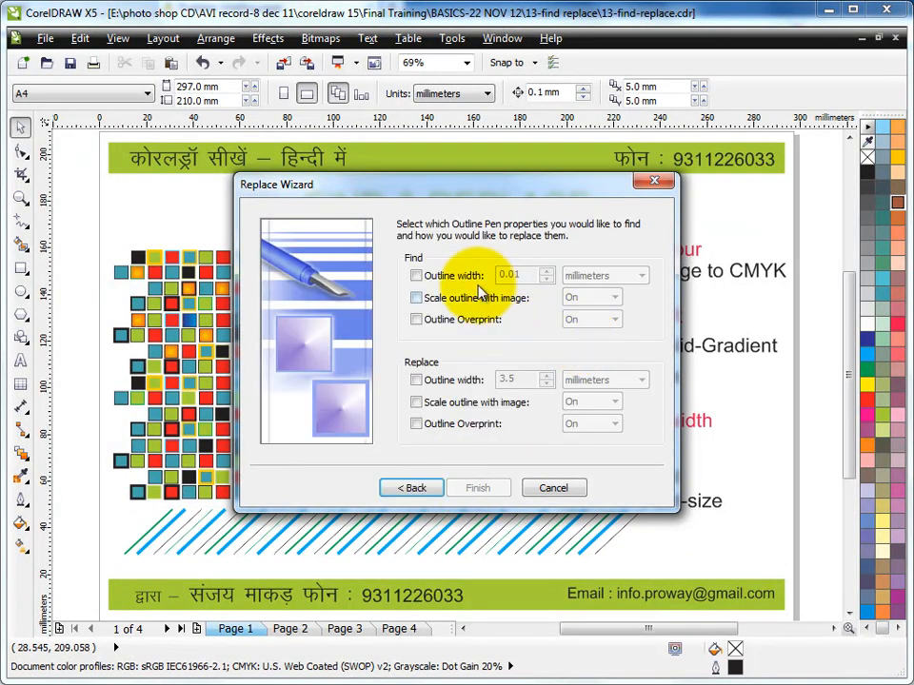
drag(514, 189, 536, 161)
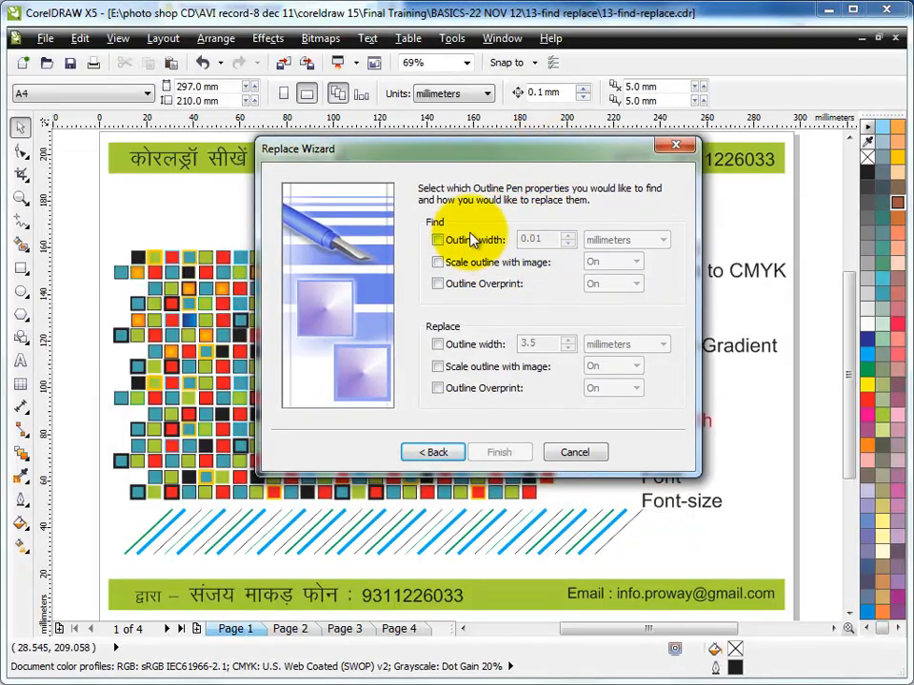
Step: Enable outline width as the property to find and set it to 0.5 points
click(438, 240)
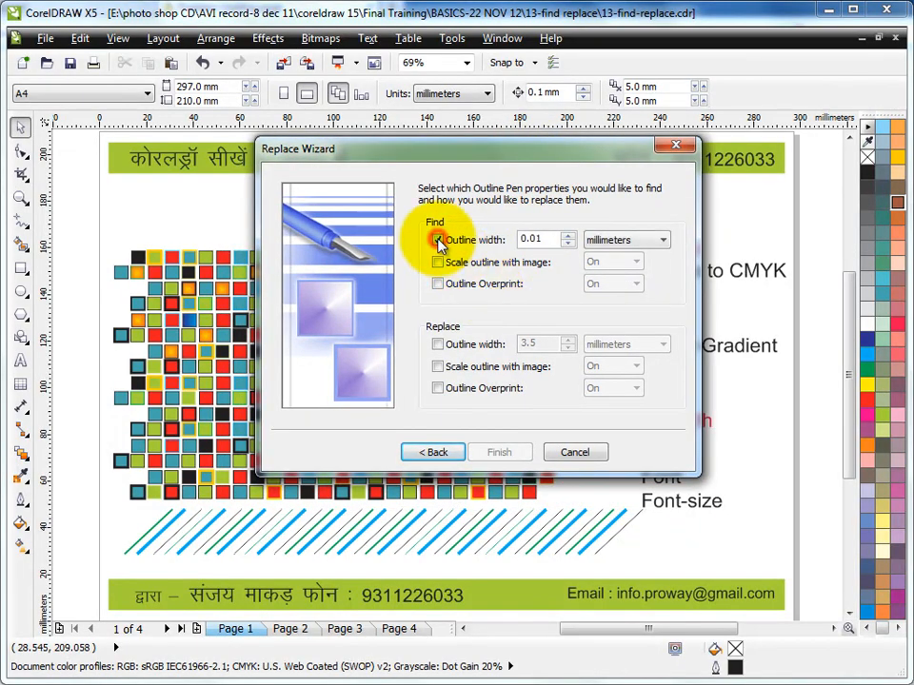
click(611, 243)
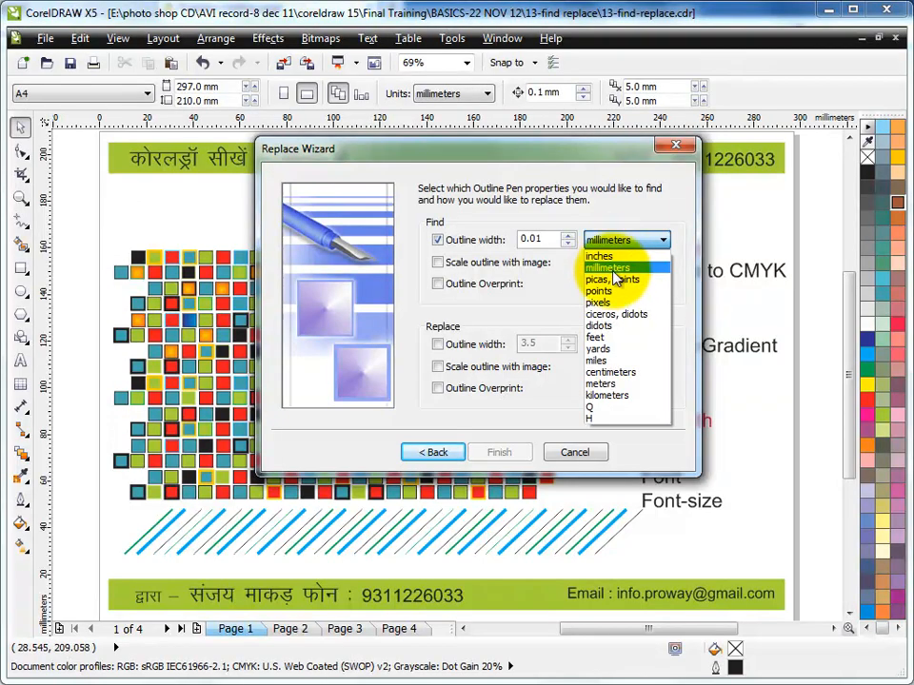
click(600, 290)
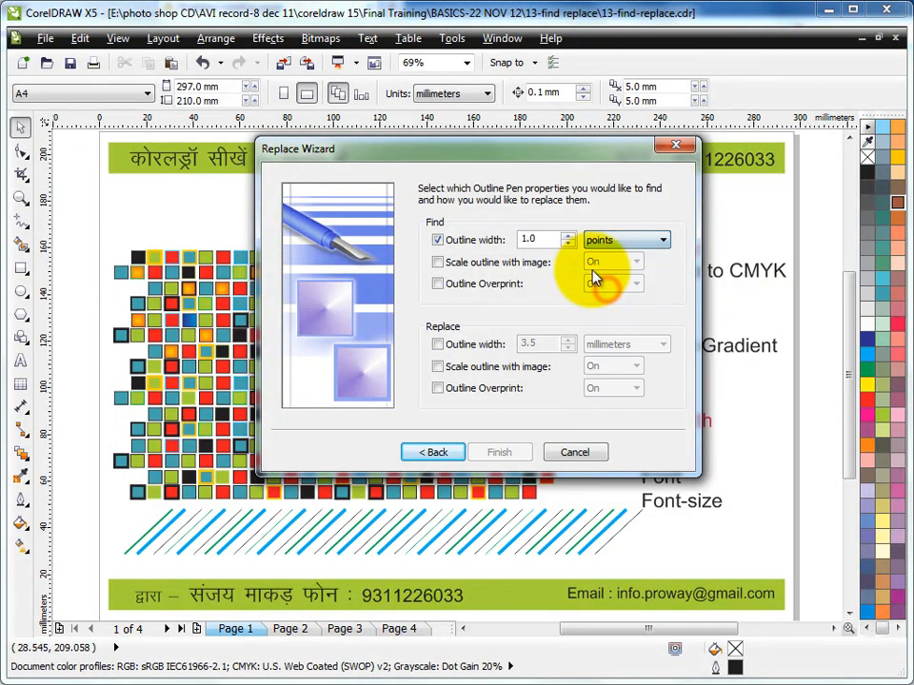
double_click(530, 239)
text(0.)
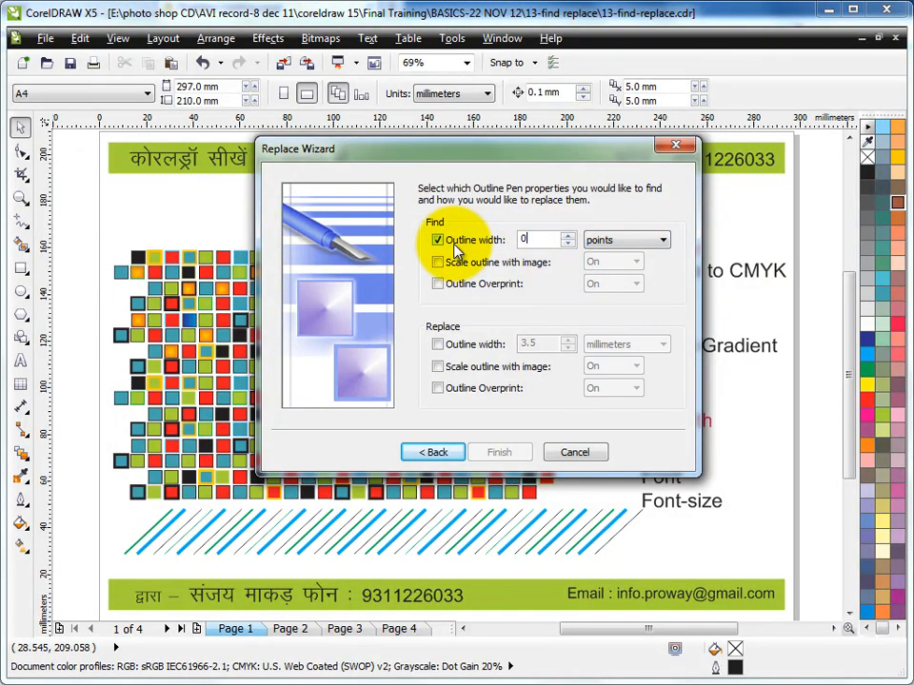
text(5)
key(Tab)
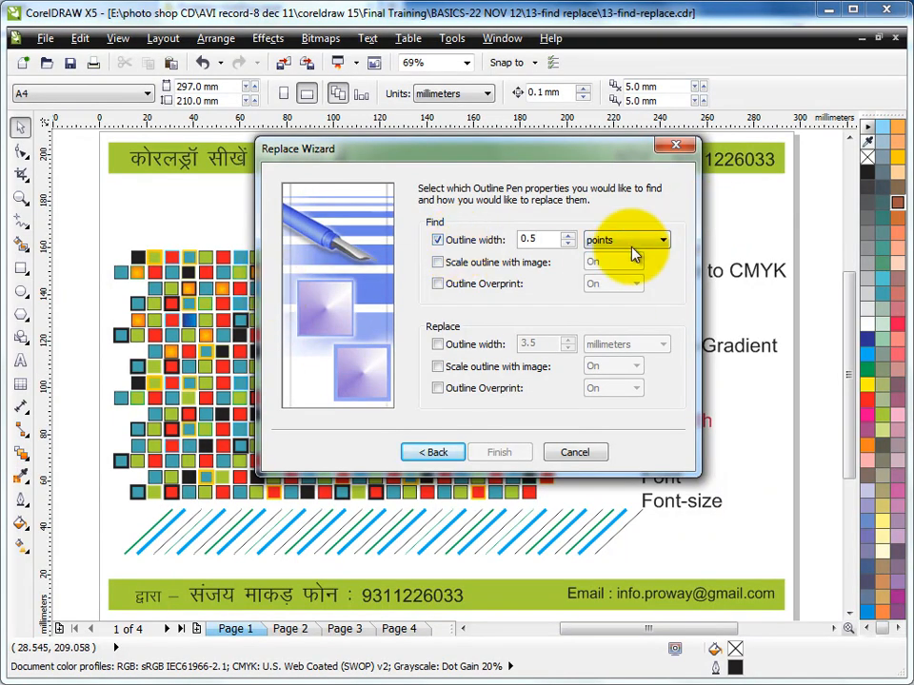
key(shift+Tab)
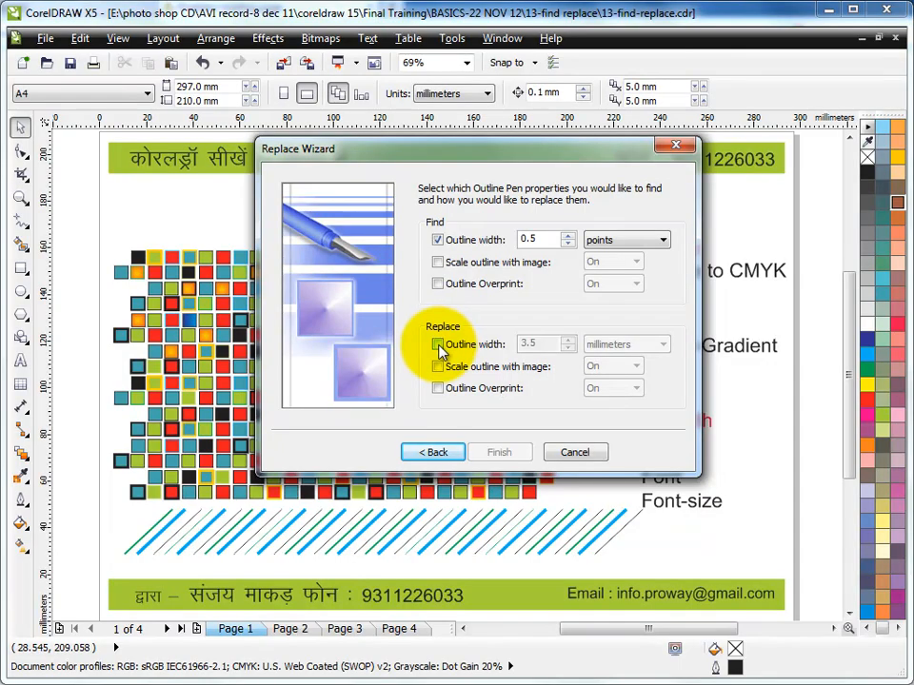
Step: Enable outline width as the replacement property and set it to 1.5 points
click(437, 344)
double_click(546, 344)
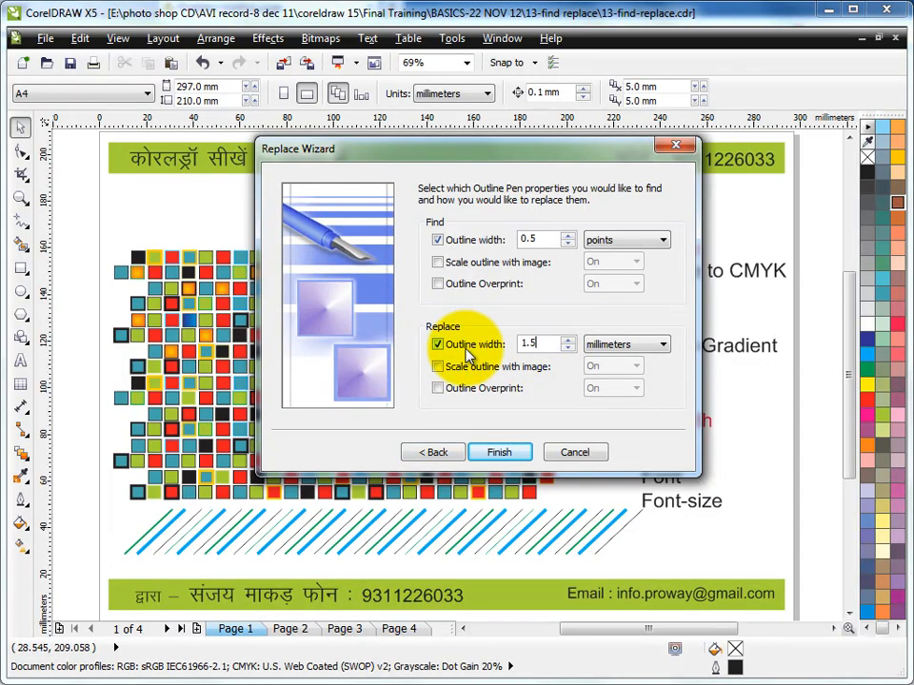
click(658, 344)
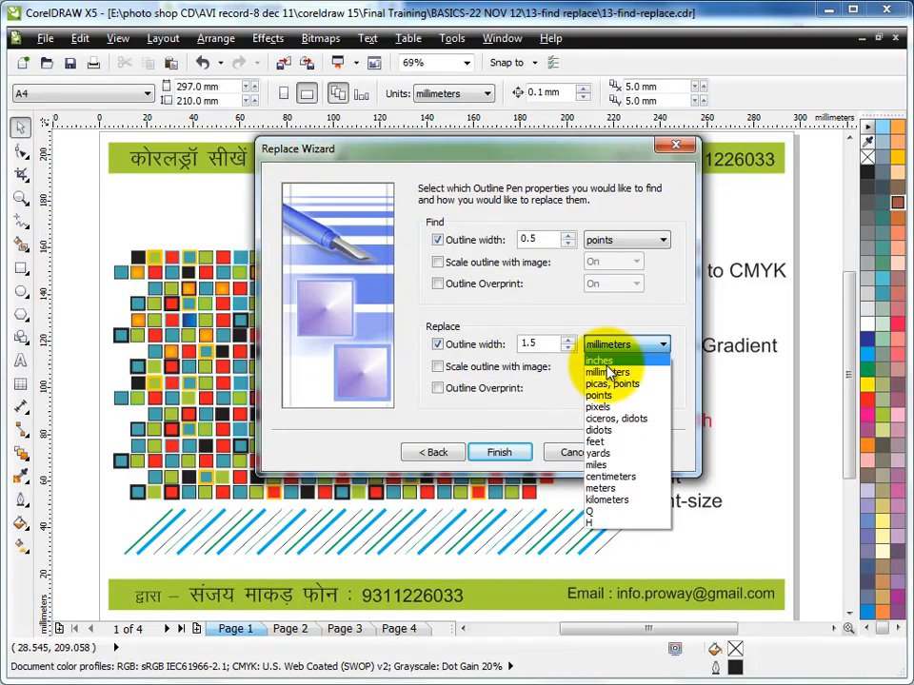
click(615, 396)
double_click(557, 344)
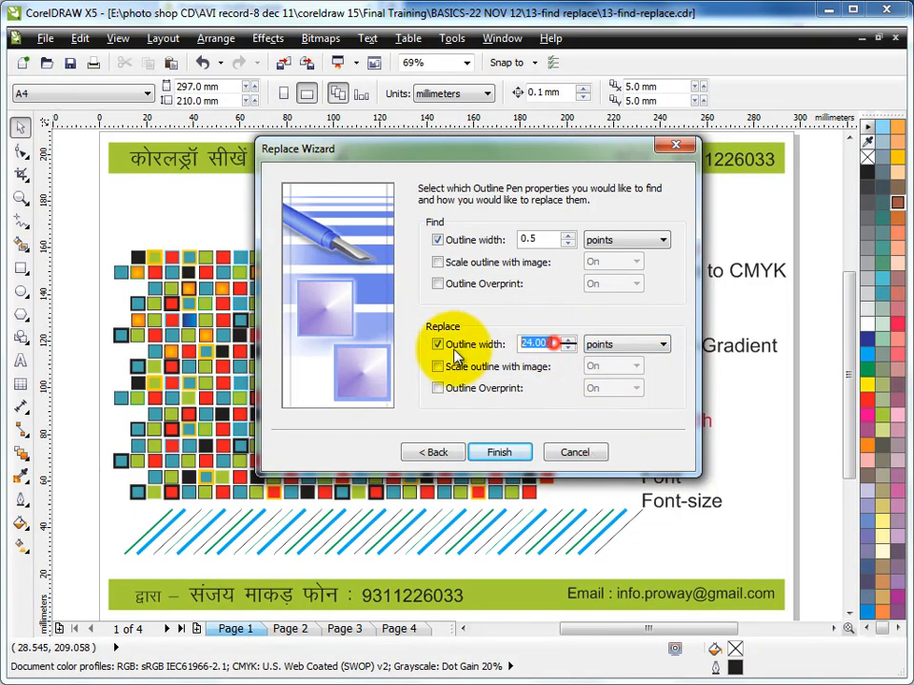
text(1.5)
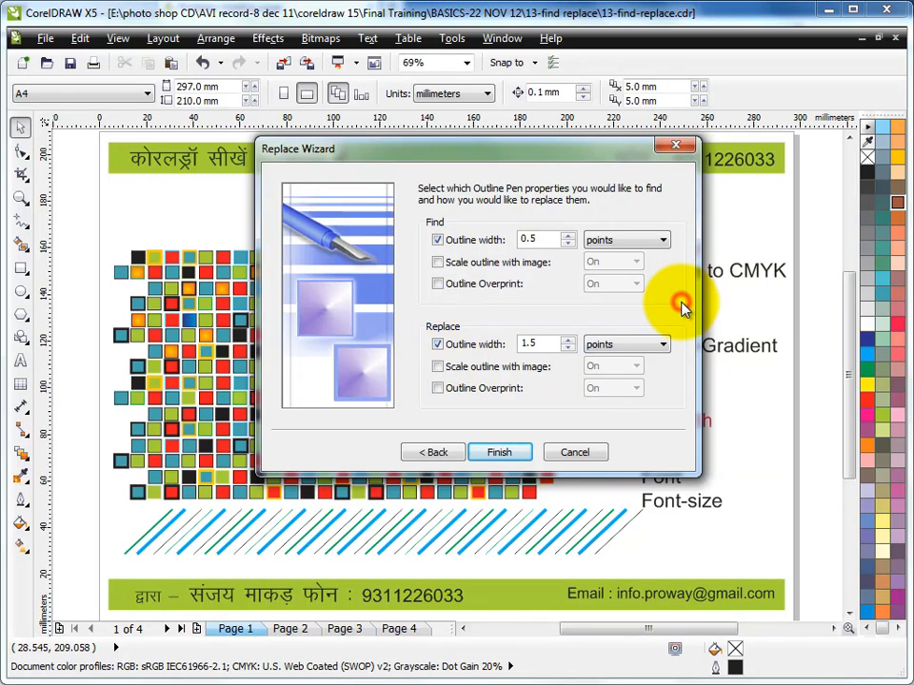
Step: Finish the wizard and replace all matching outline widths on page 1
click(502, 452)
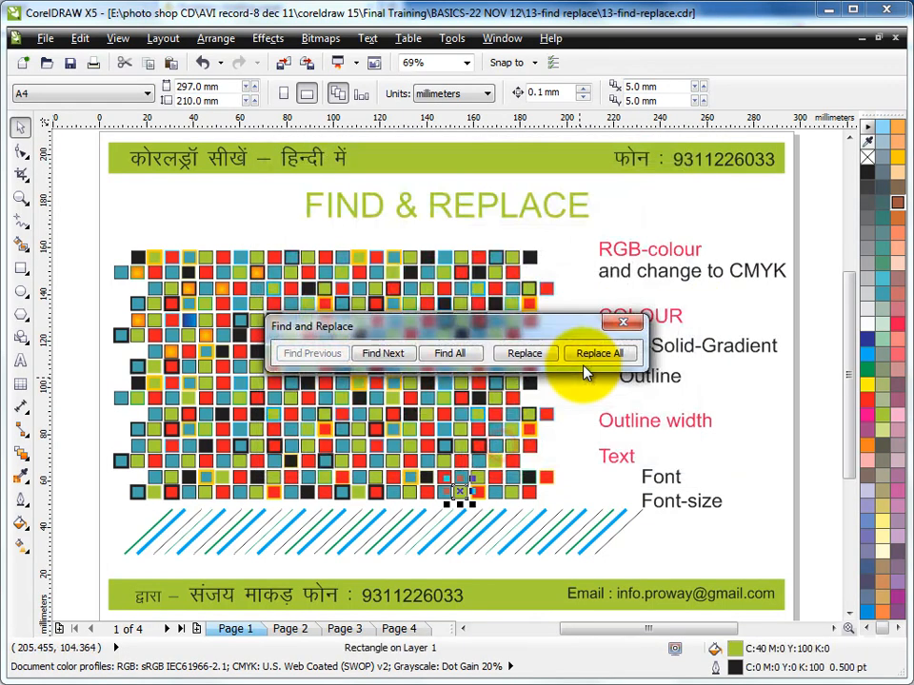
click(599, 353)
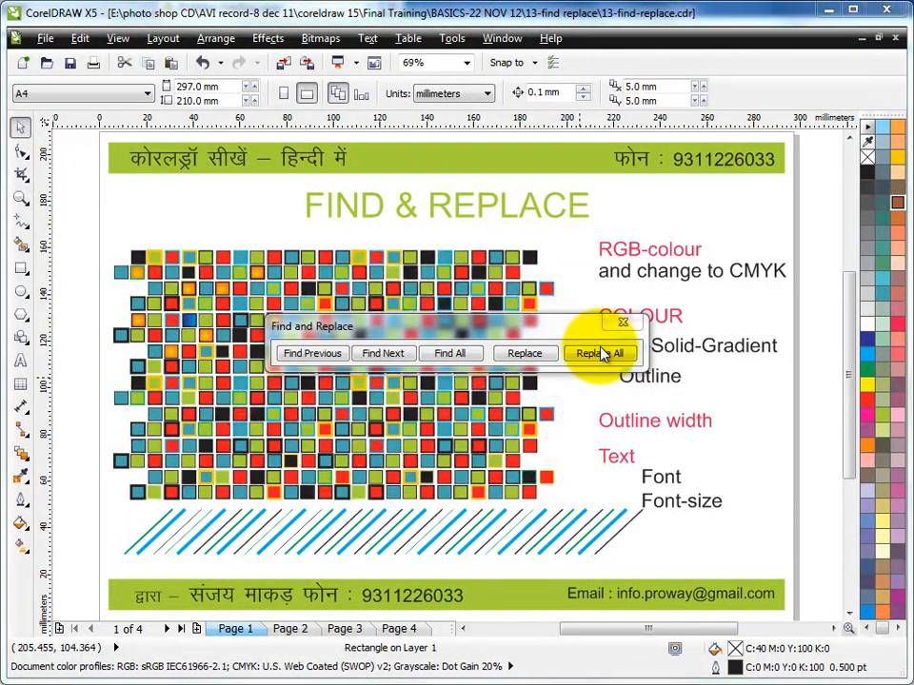
click(561, 392)
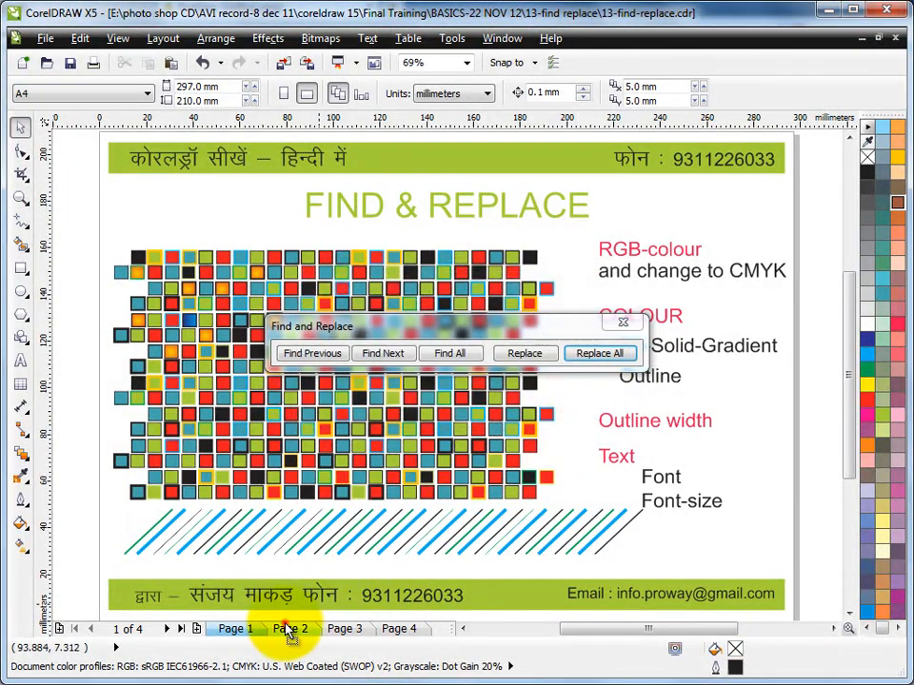
Step: Replace all matching outline widths on pages 2, 3 and 4, and close Find and Replace
click(290, 629)
click(598, 354)
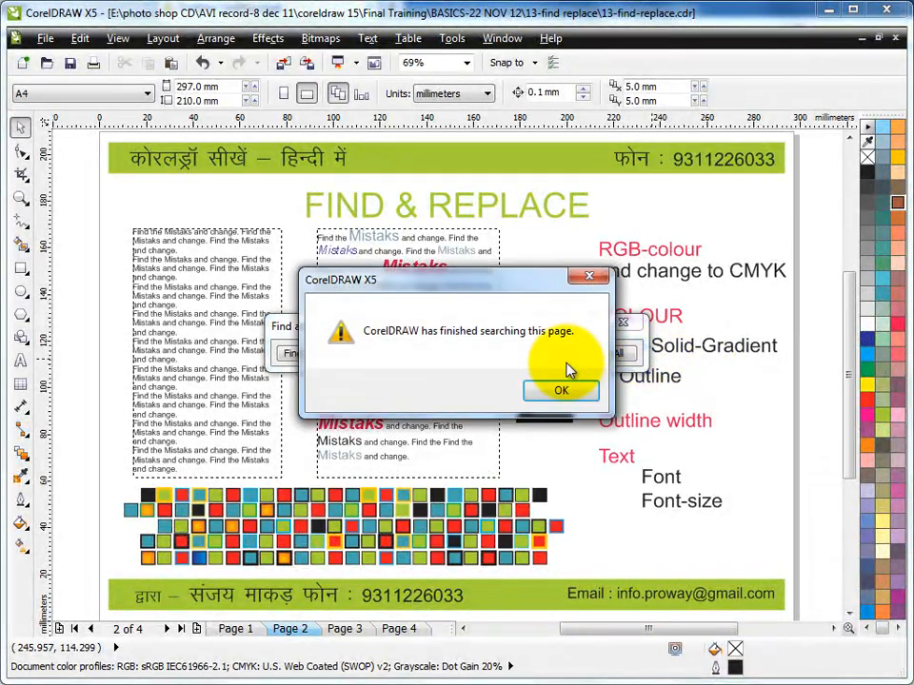
click(592, 388)
click(347, 630)
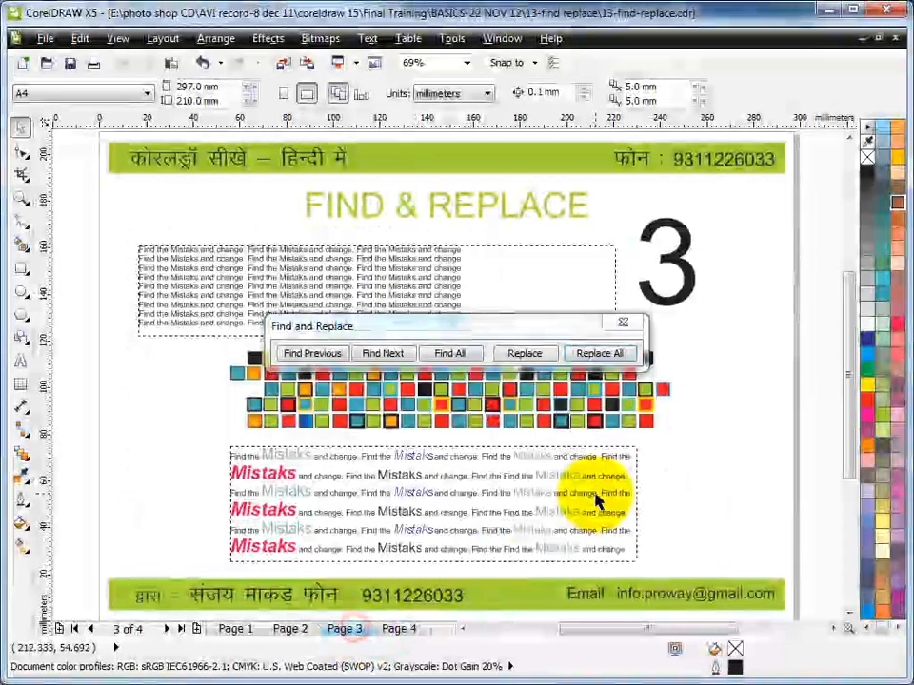
click(600, 353)
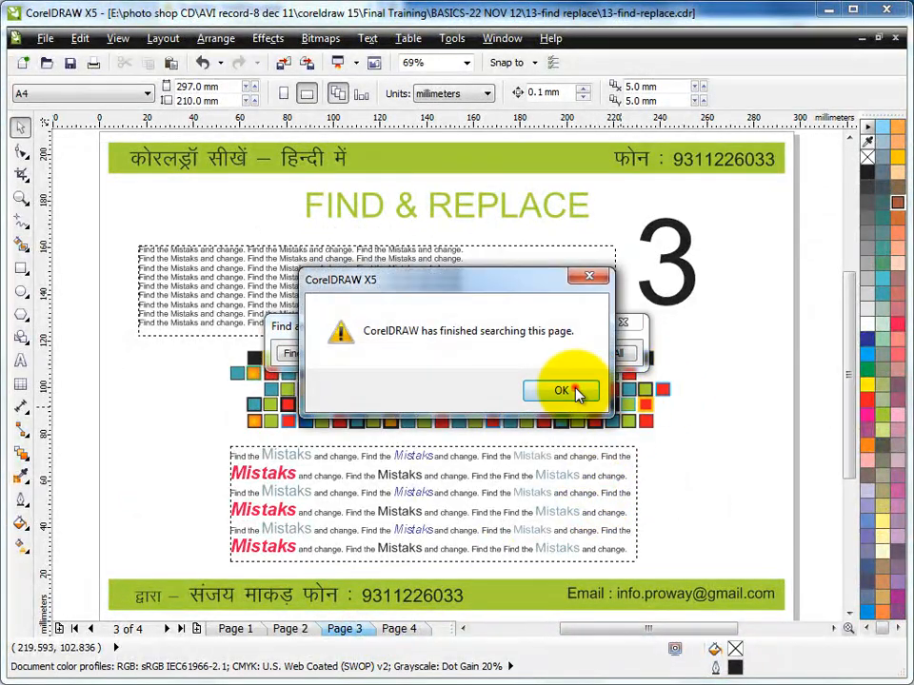
click(575, 389)
click(399, 629)
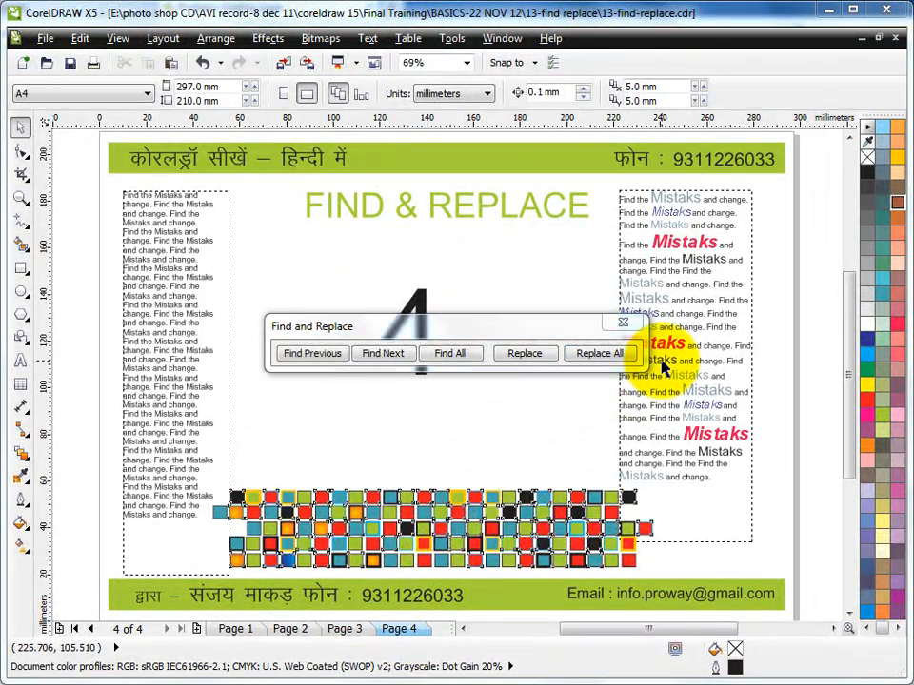
click(557, 389)
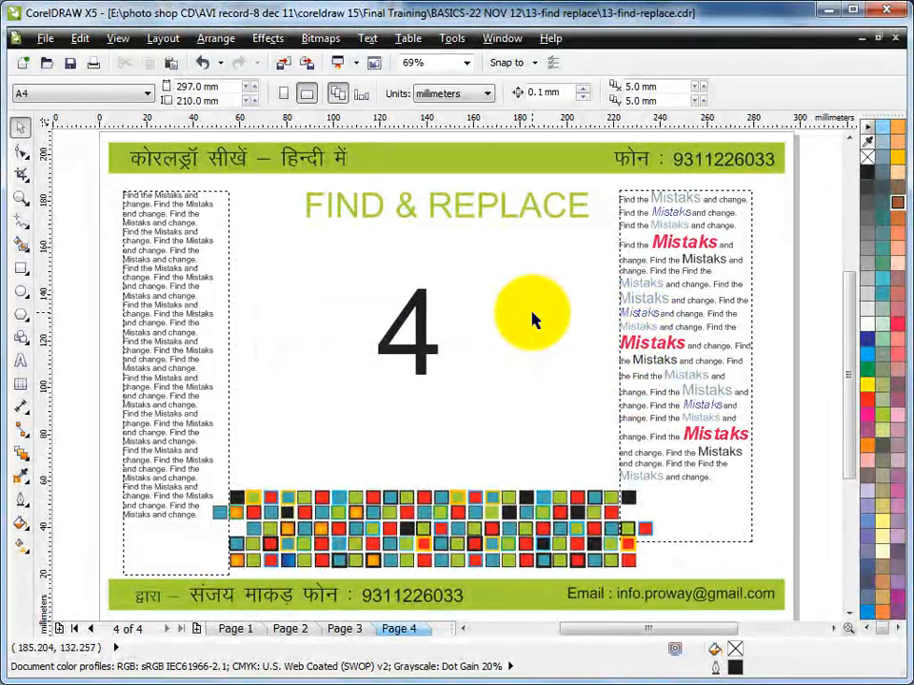
Step: Return to page 1 and check the fill and outline colors of a teal square in the top row
click(221, 630)
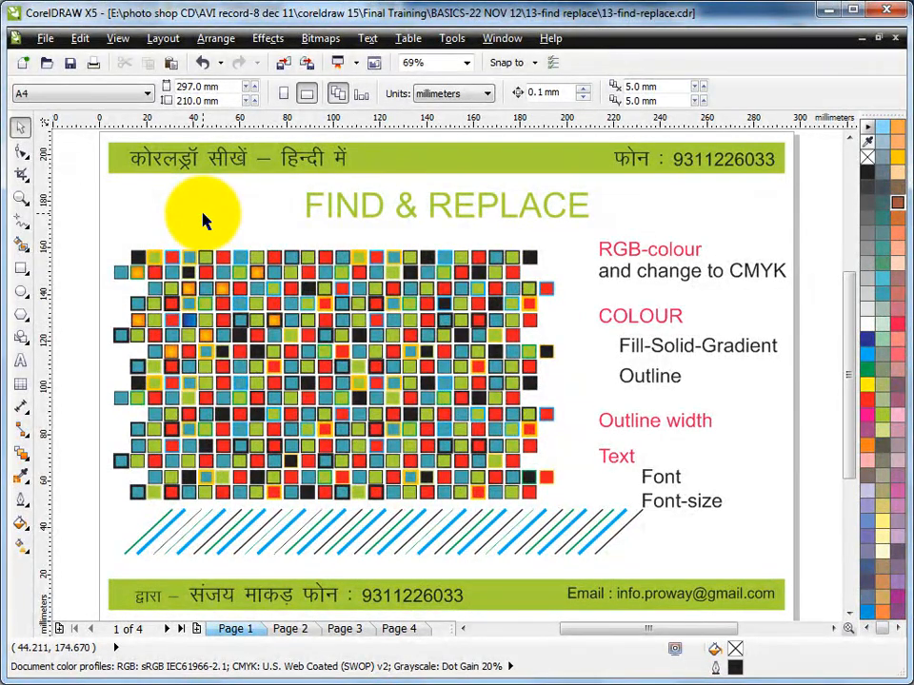
click(242, 261)
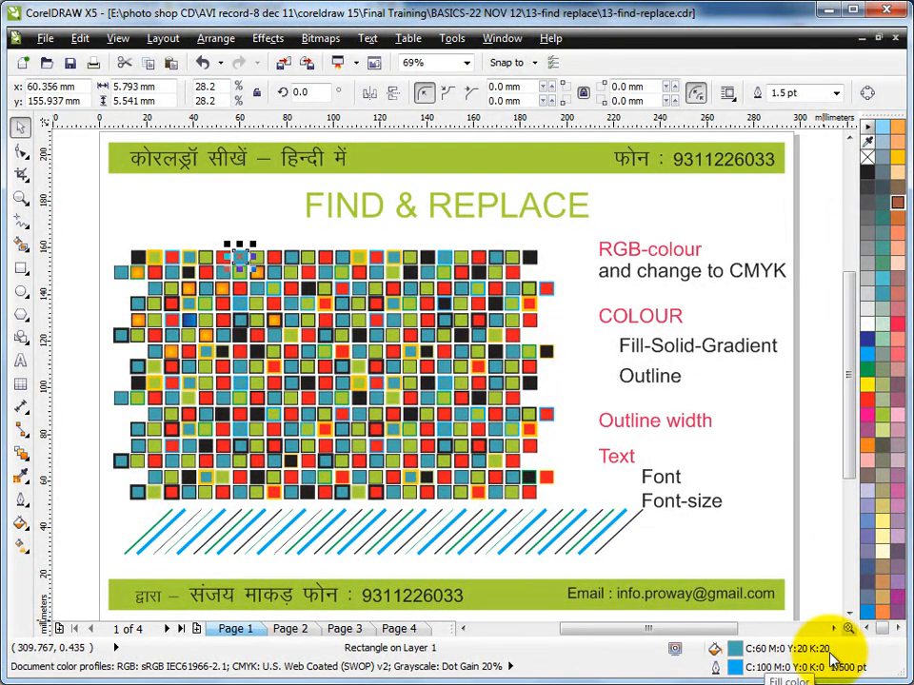
click(580, 271)
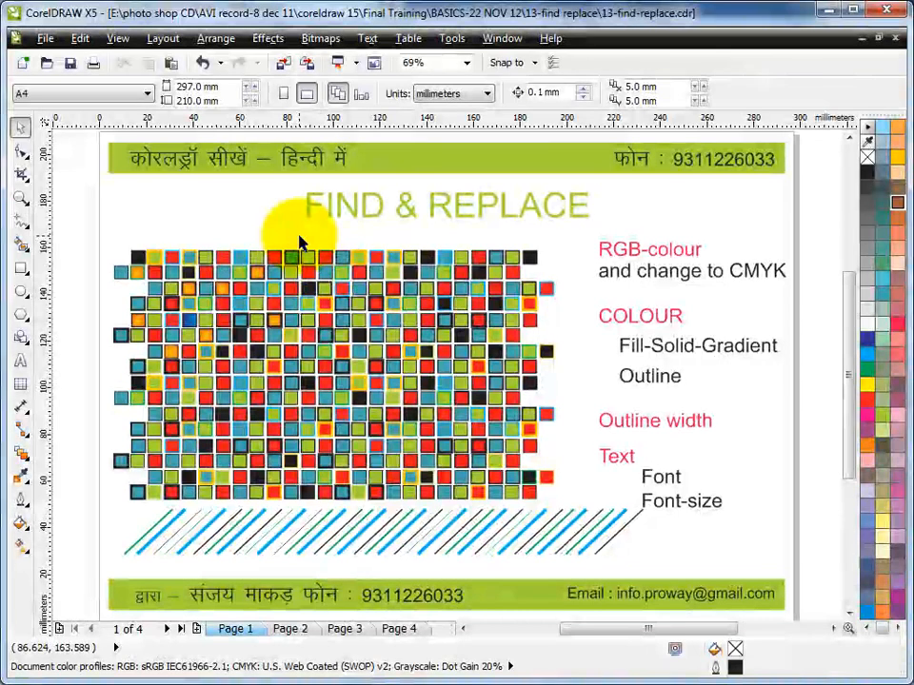
Step: Start a color replacement for objects in the Replace Wizard
click(80, 42)
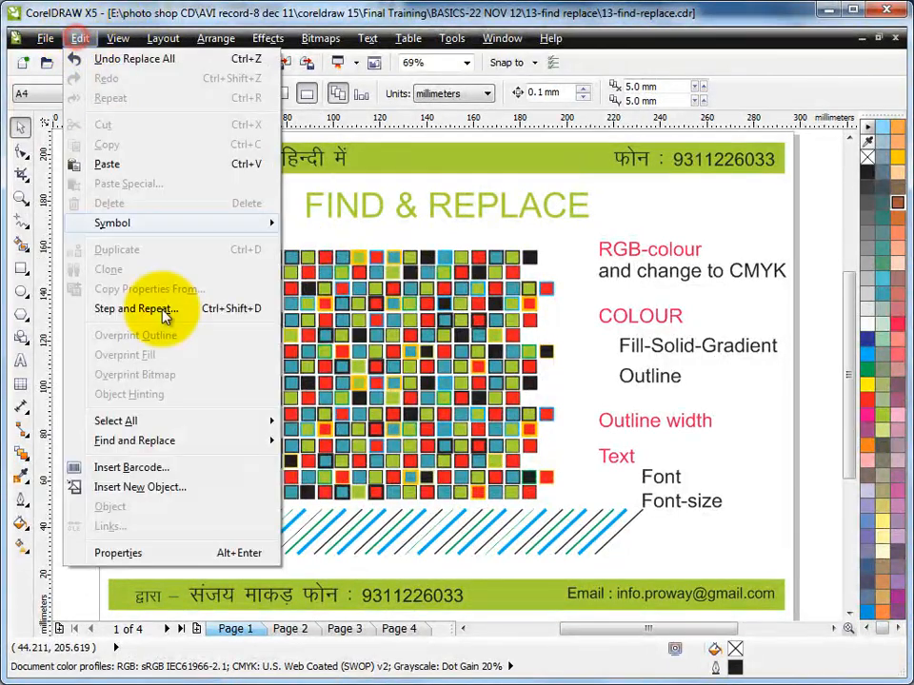
mouse_move(153, 446)
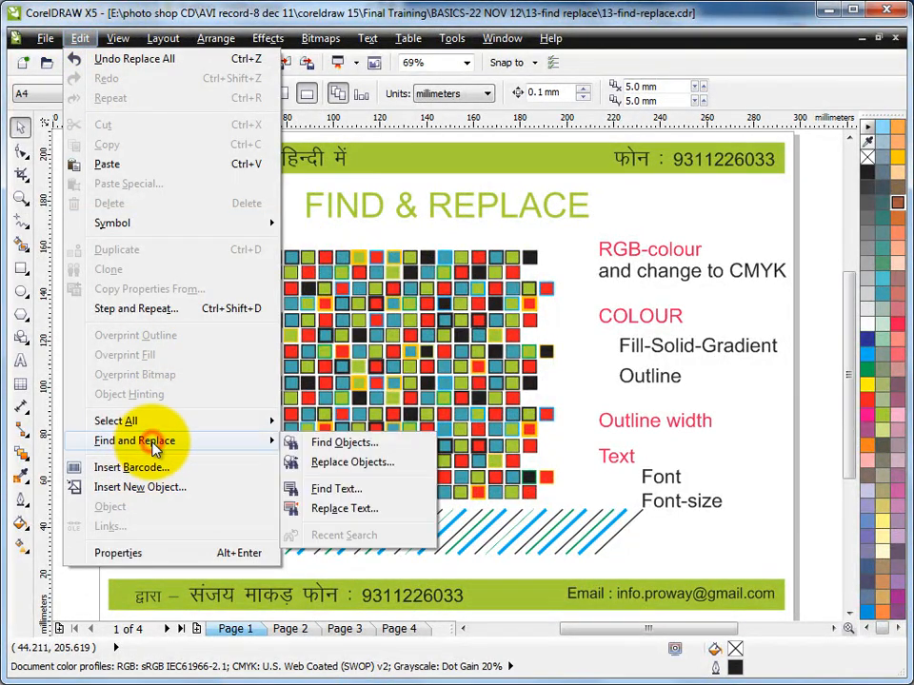
click(379, 463)
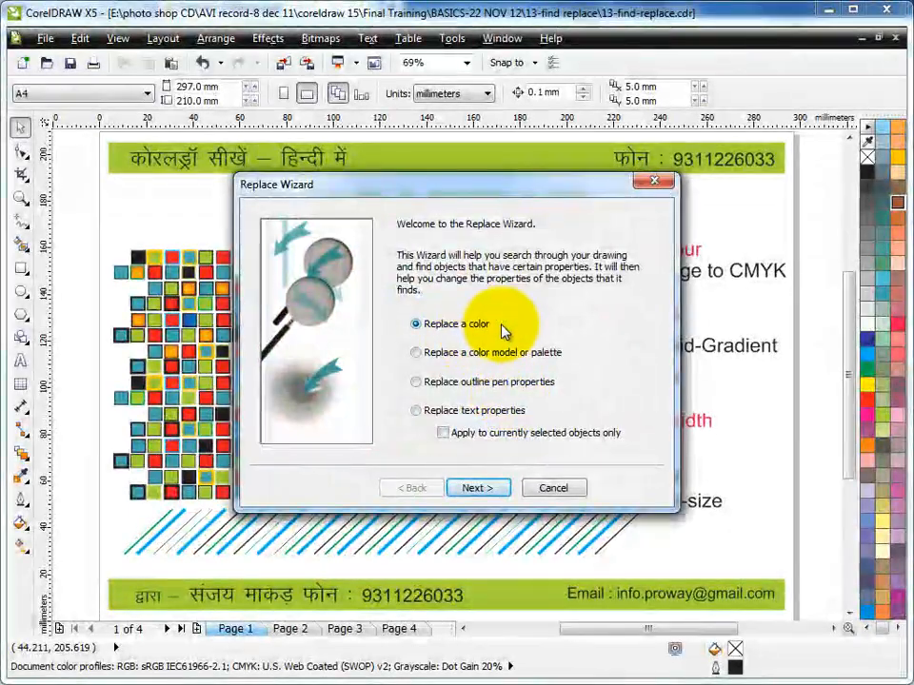
click(476, 487)
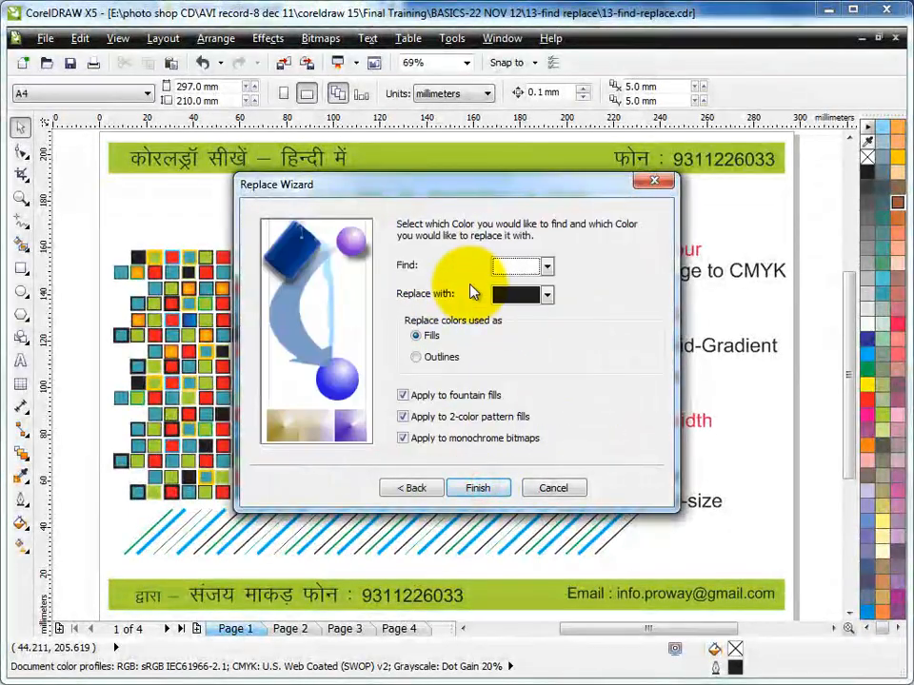
Step: Set the color to find to CMYK C 60, M 0, Y 20, K 20
click(549, 269)
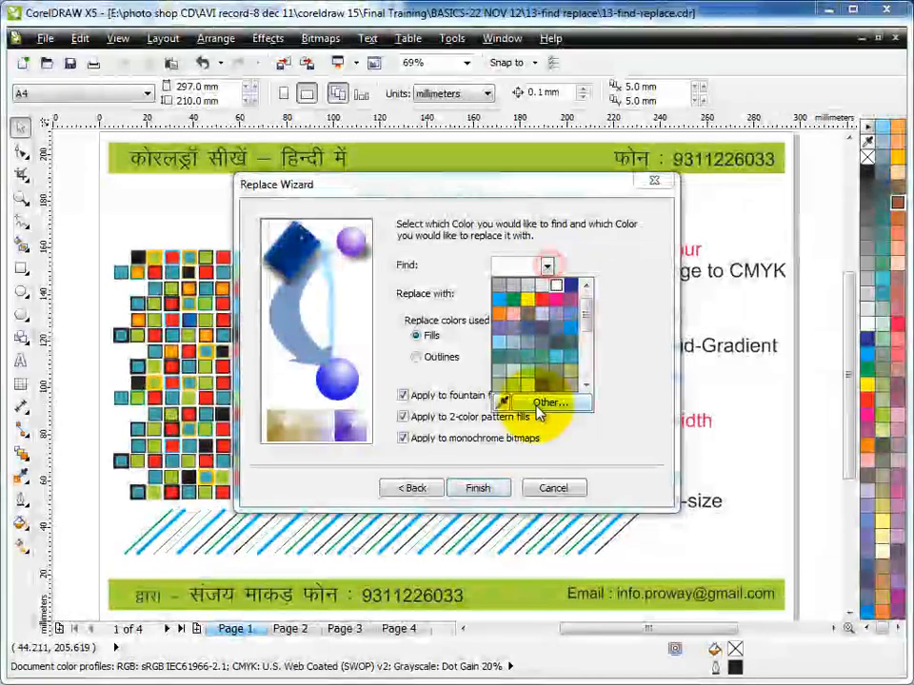
click(550, 402)
click(571, 373)
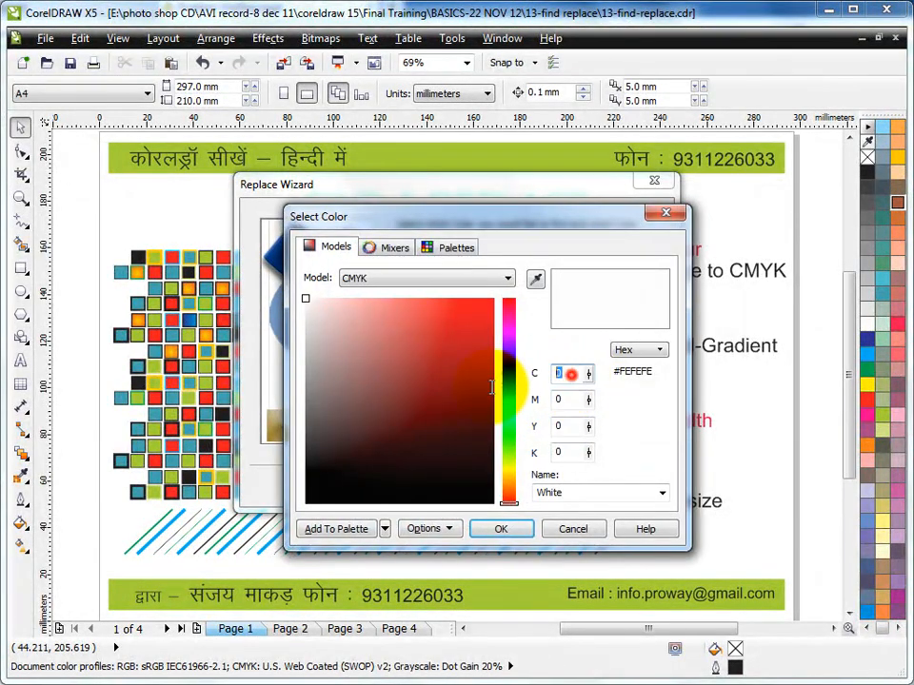
text(60)
click(571, 422)
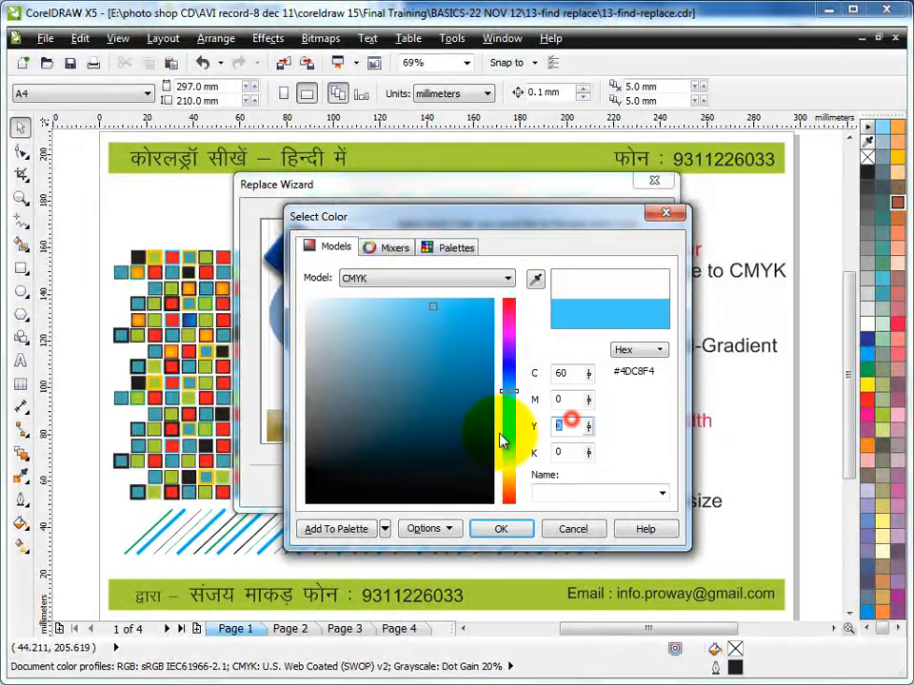
text(20)
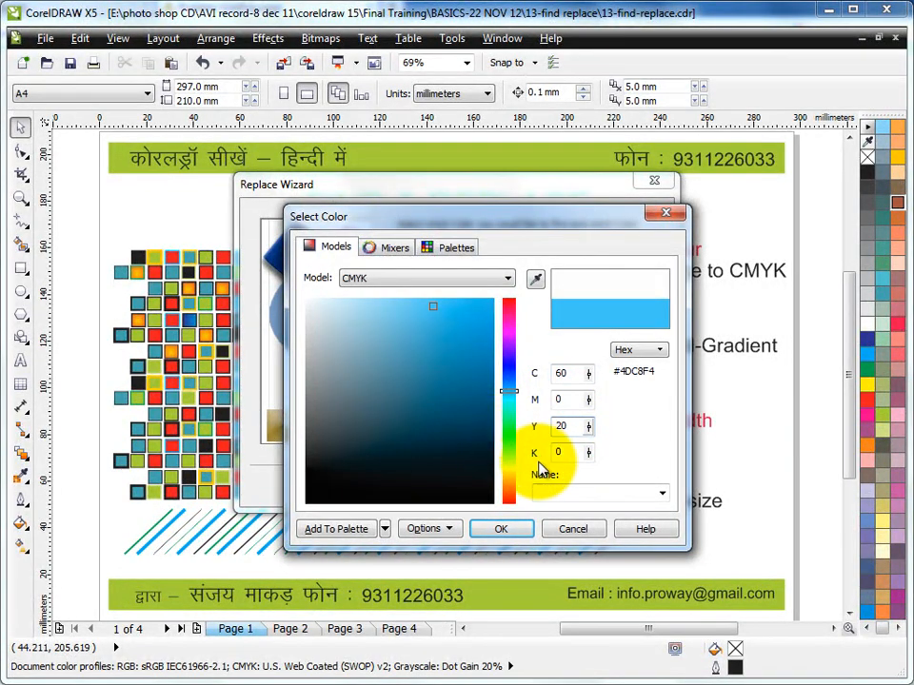
click(571, 452)
text(20)
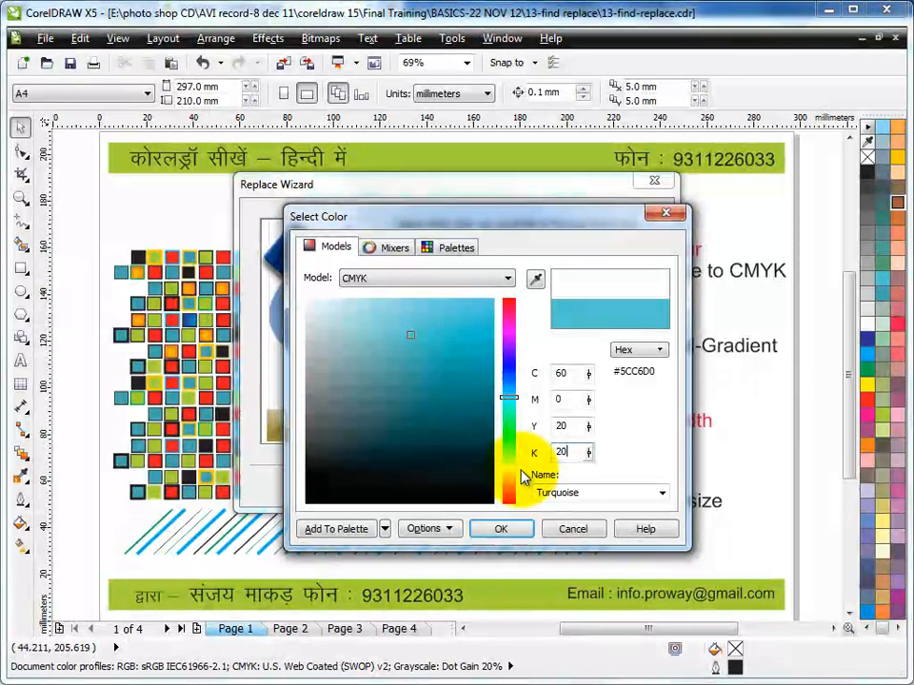
click(501, 528)
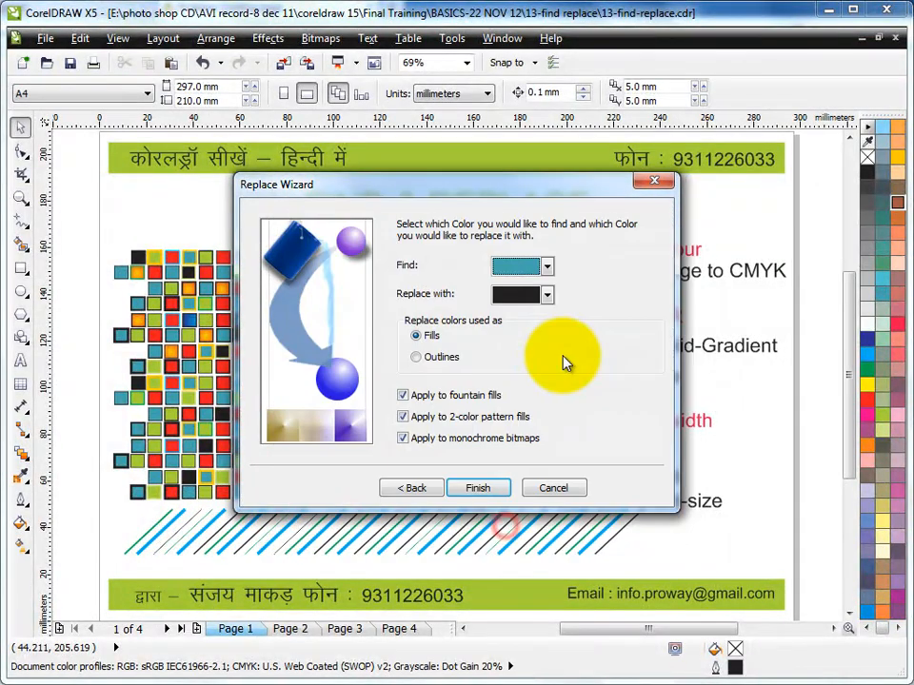
Step: Choose dark blue as the replacement color for outlines and try to find matching objects on page 1
click(548, 294)
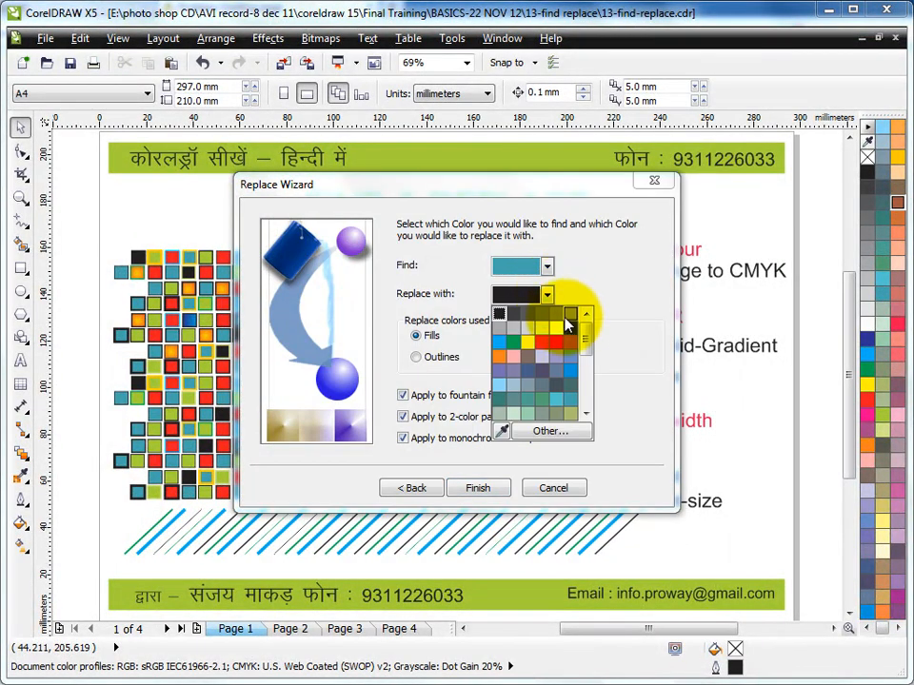
click(569, 330)
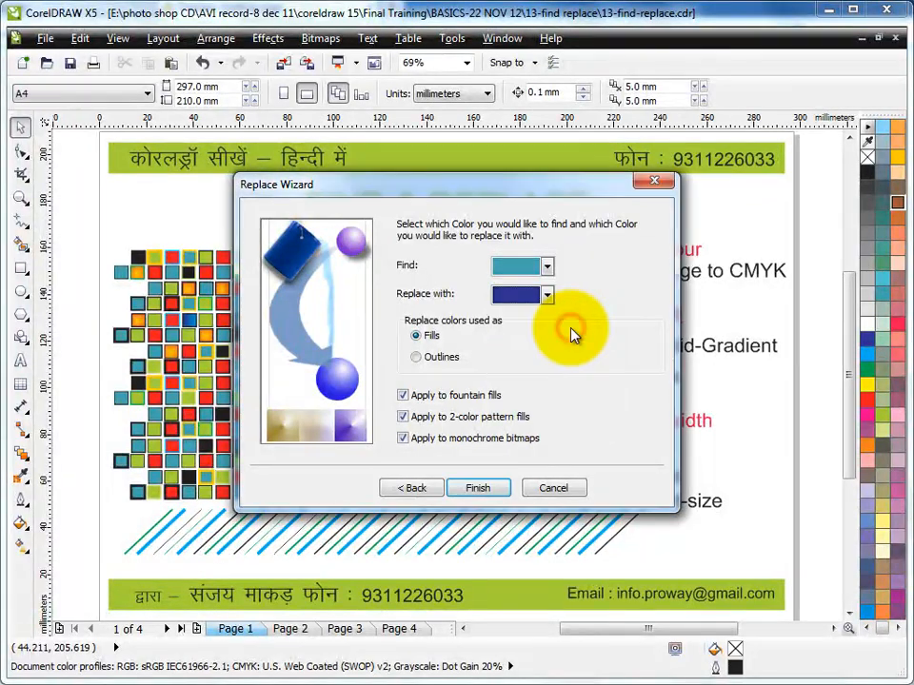
click(418, 358)
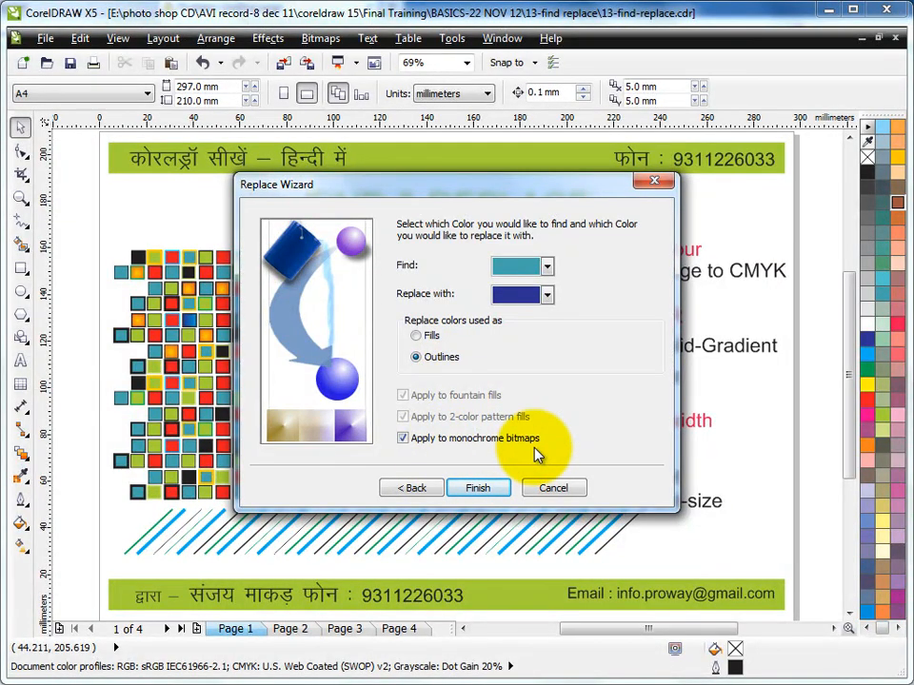
click(479, 489)
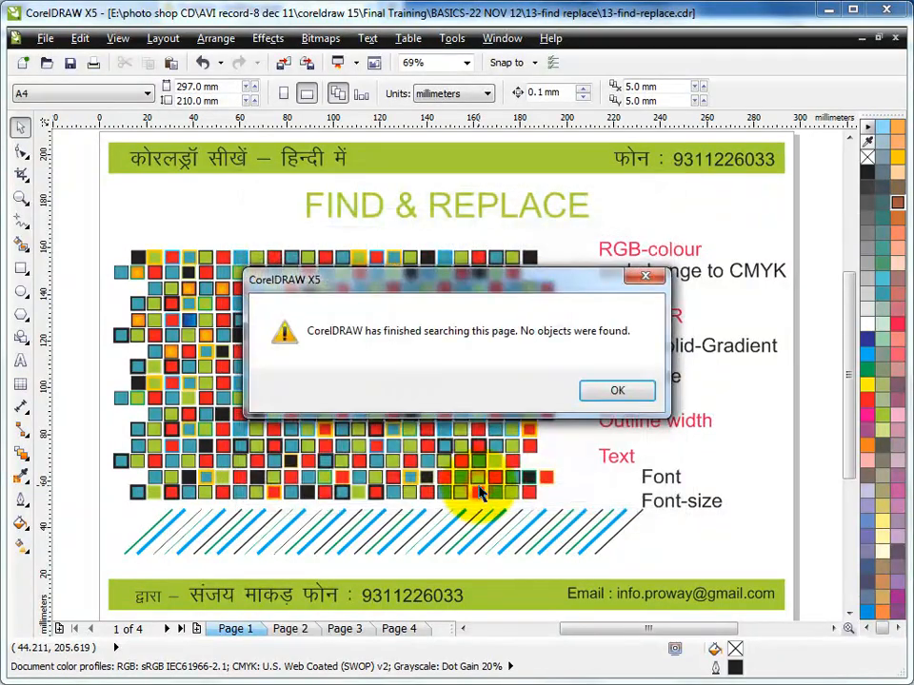
click(633, 386)
Step: Move Find and Replace off the squares, check the outline colors of a green and a teal square, and close it
drag(567, 325, 554, 224)
click(514, 304)
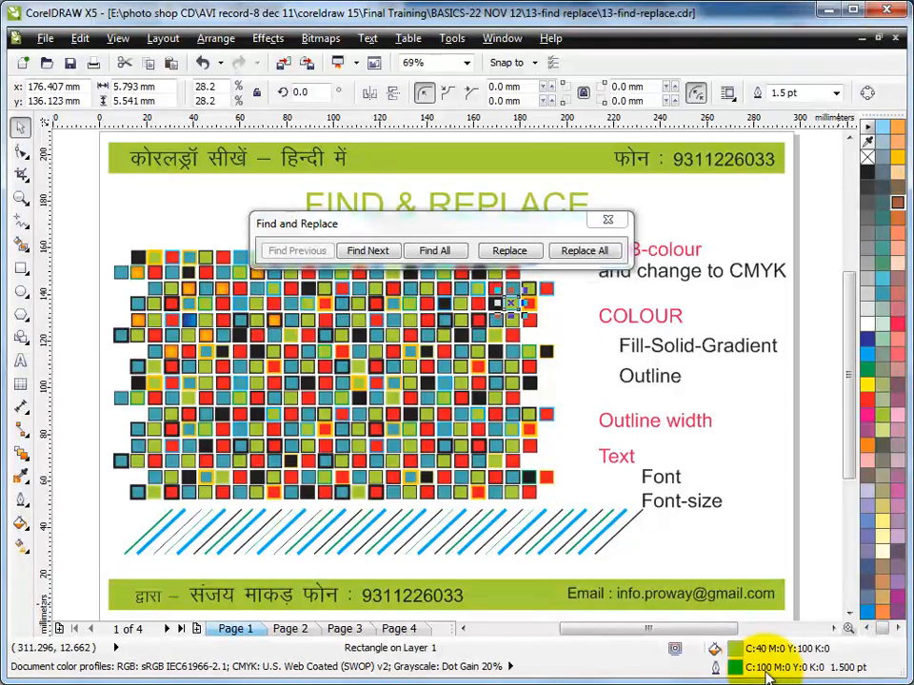
click(236, 253)
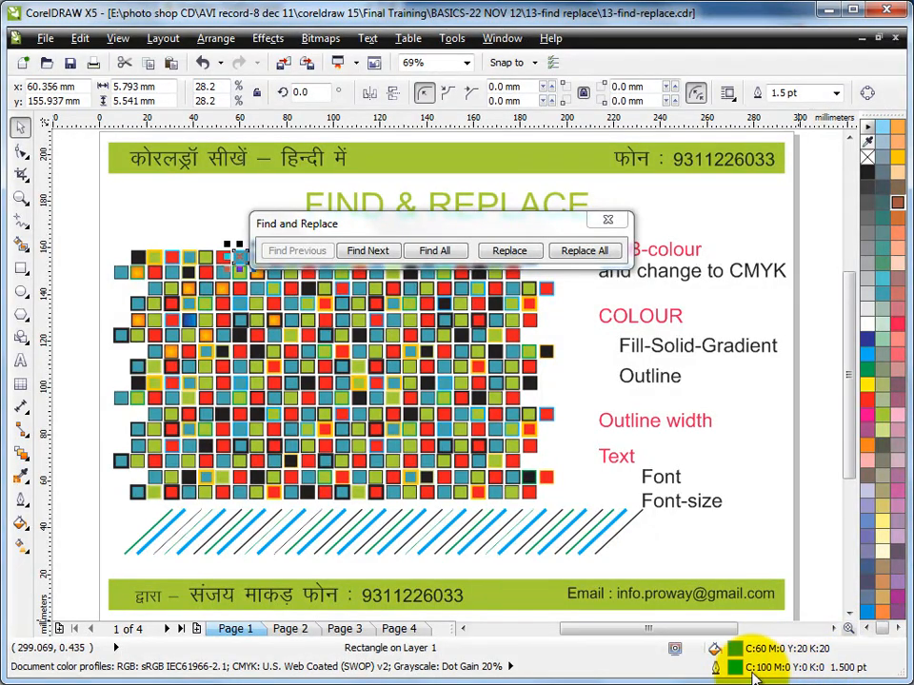
click(605, 220)
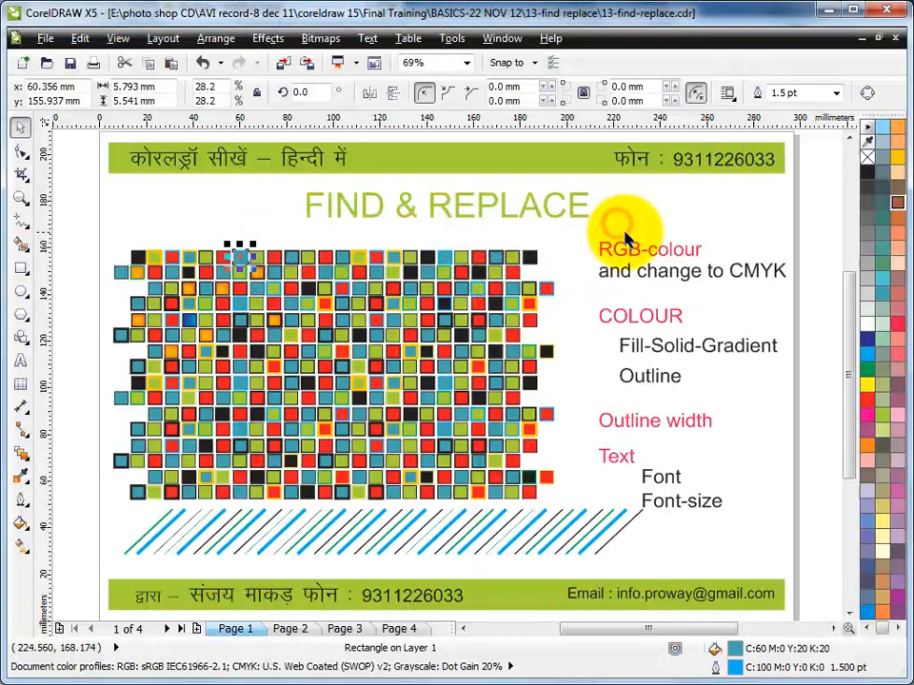
click(595, 207)
Step: Set up an object color replacement that finds cyan and replaces it with dark blue, applied to outlines
click(80, 38)
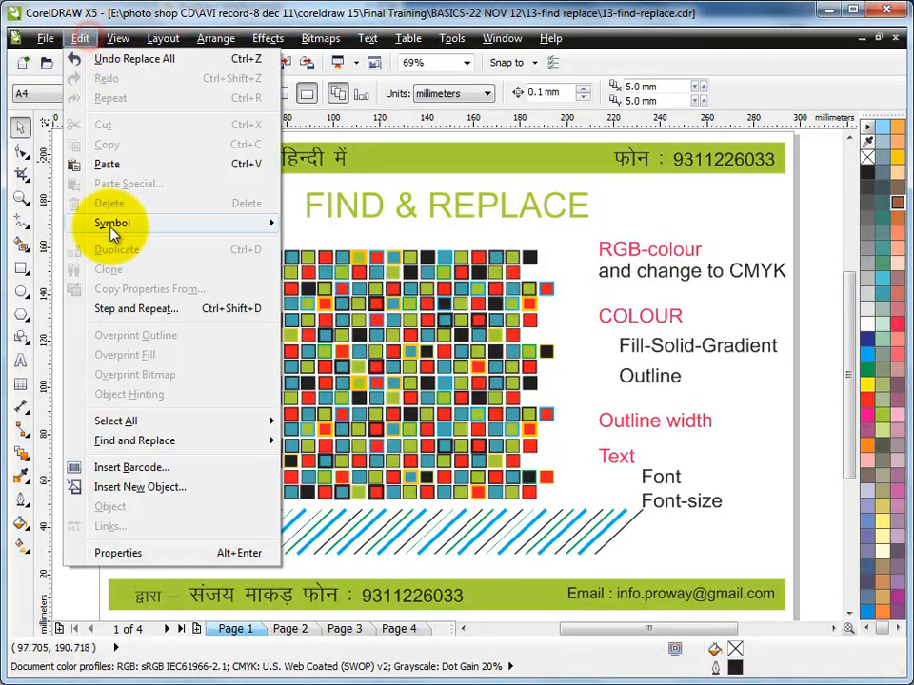
mouse_move(164, 440)
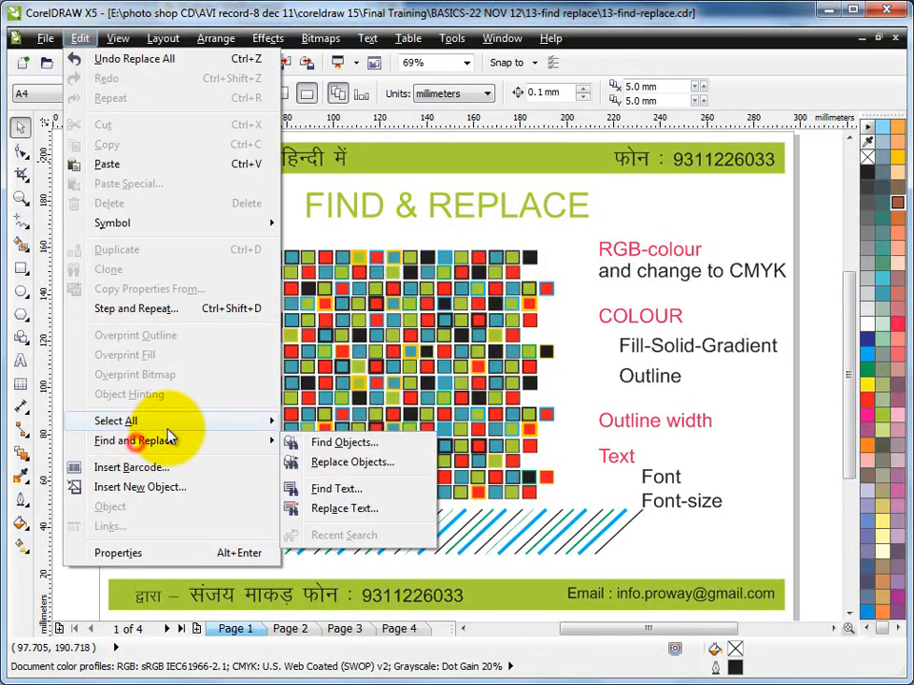
click(342, 463)
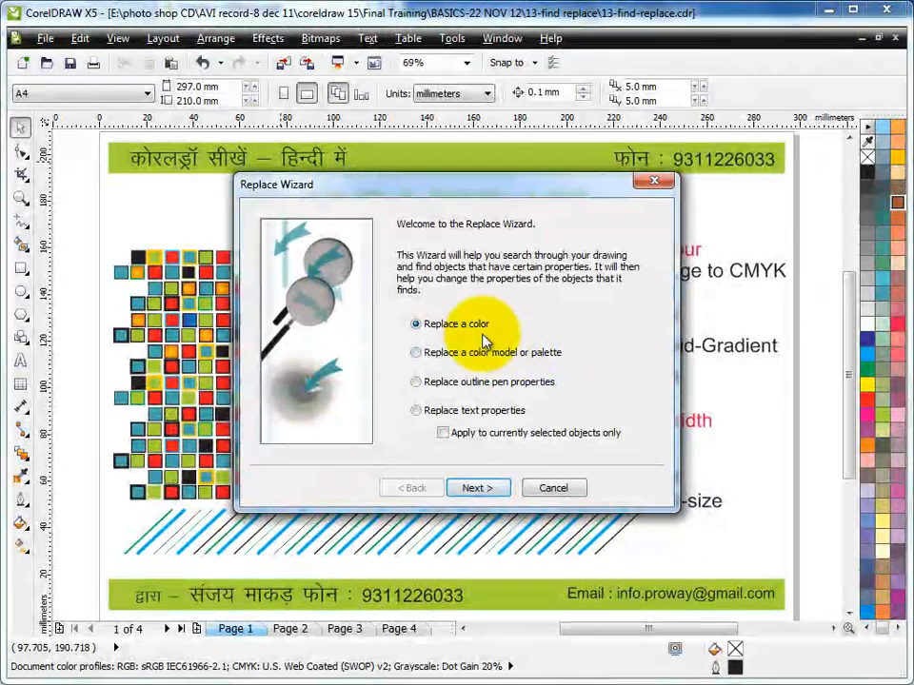
click(470, 488)
click(542, 266)
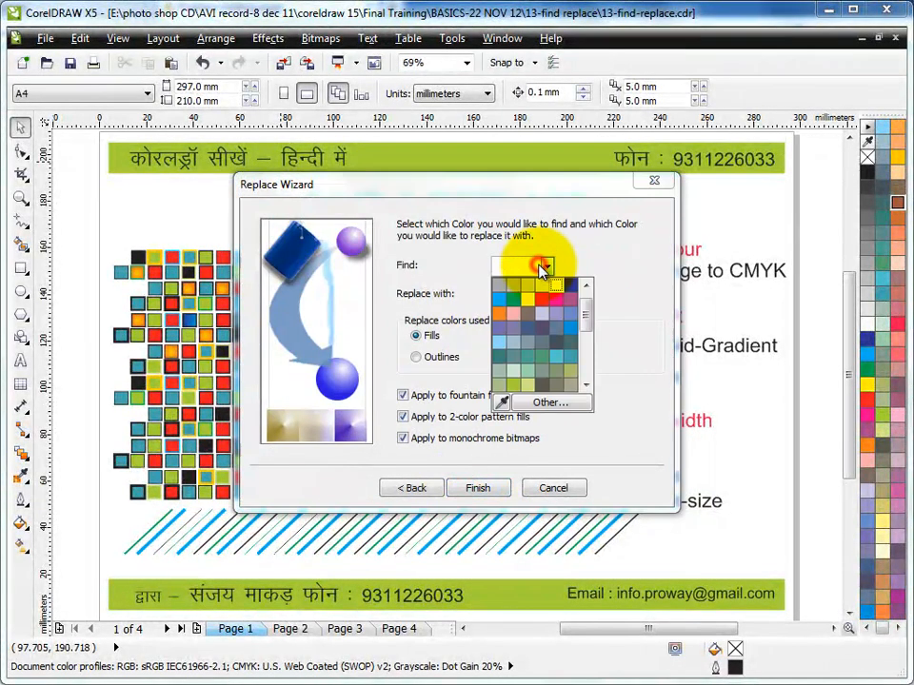
click(497, 302)
click(519, 295)
click(571, 314)
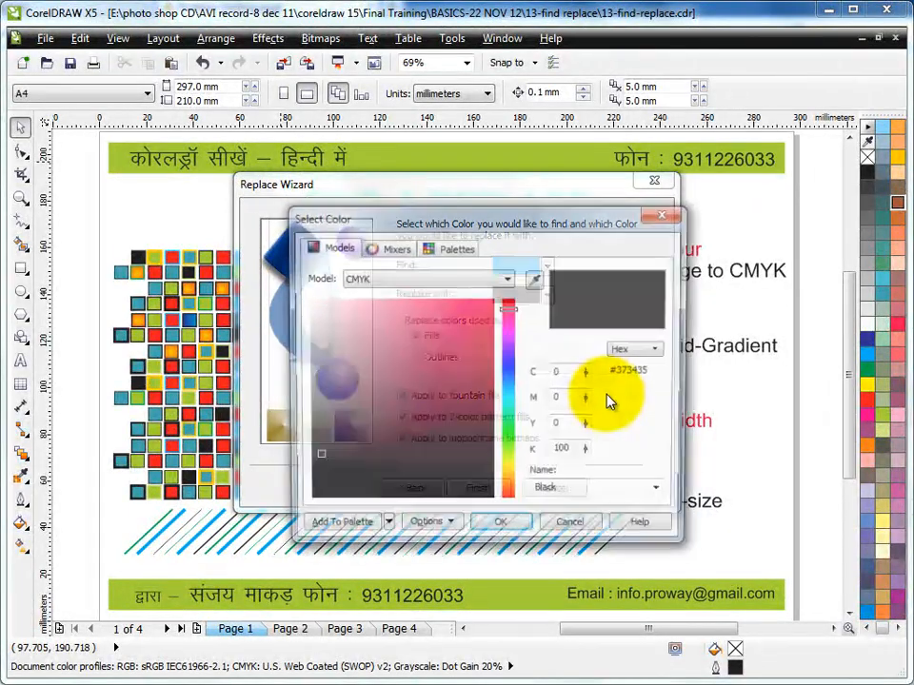
click(501, 529)
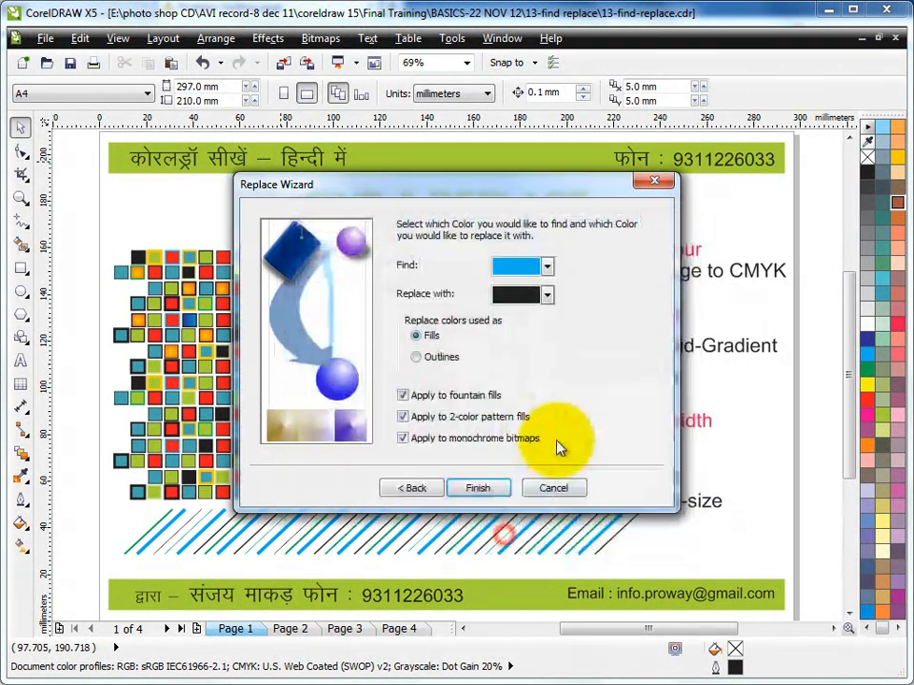
click(519, 292)
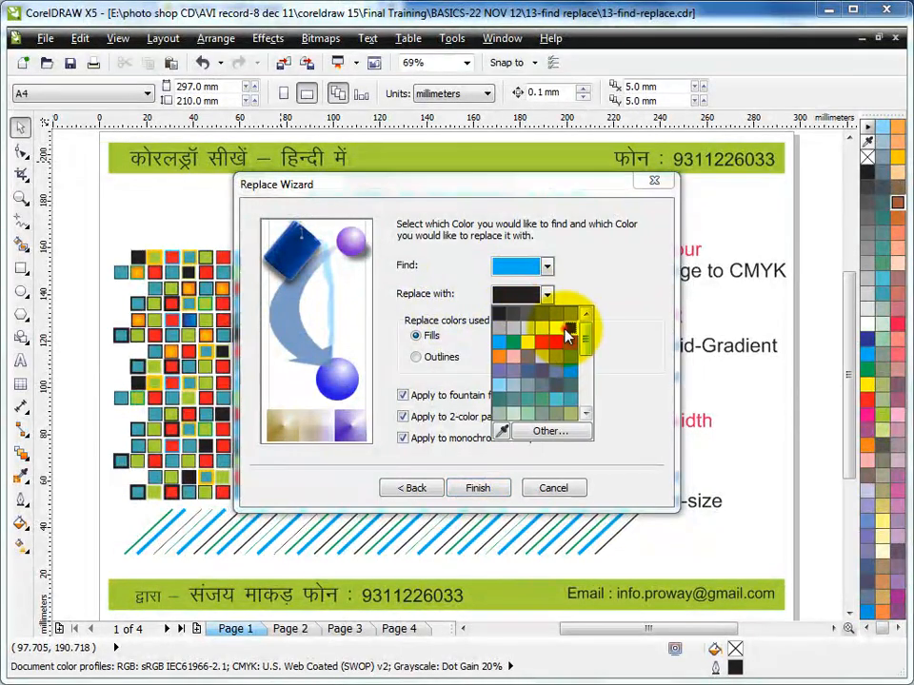
click(567, 330)
click(417, 360)
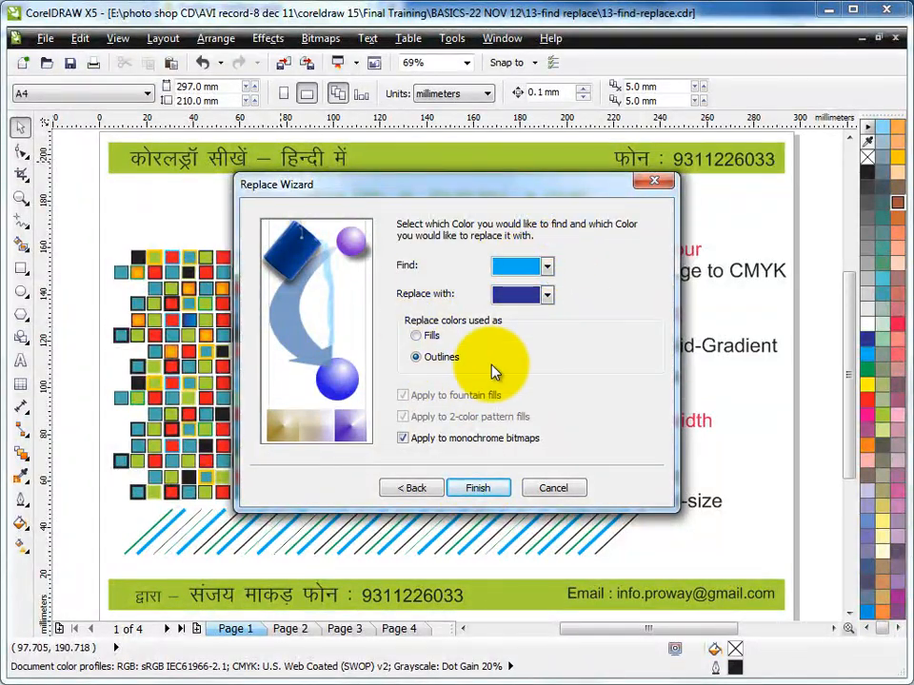
Step: Replace all matching cyan outlines on page 1 with dark blue, move Find and Replace off the squares, and close it
click(482, 487)
click(609, 356)
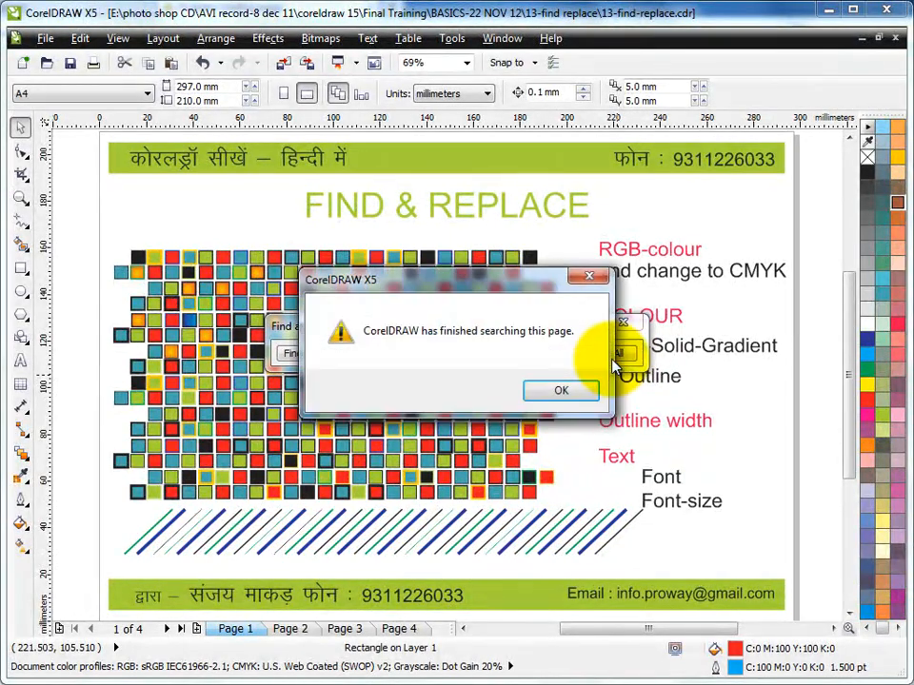
click(560, 392)
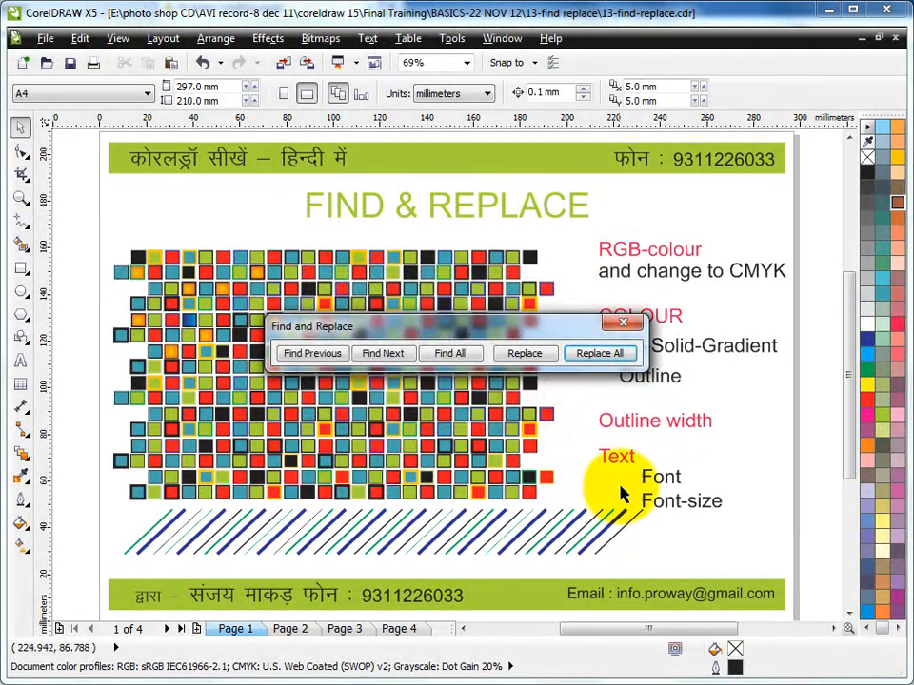
drag(511, 333, 517, 205)
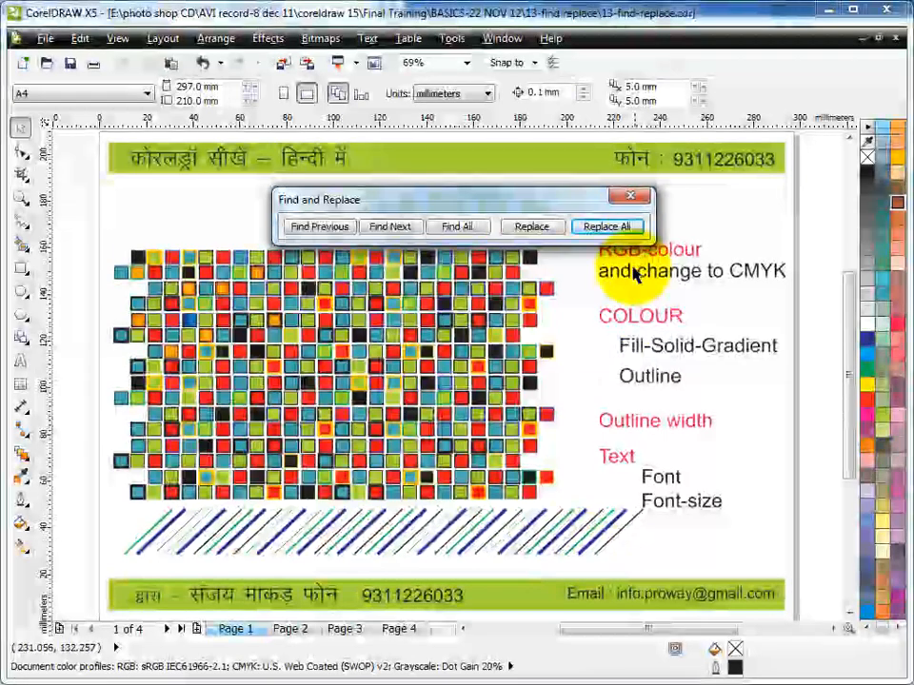
click(629, 196)
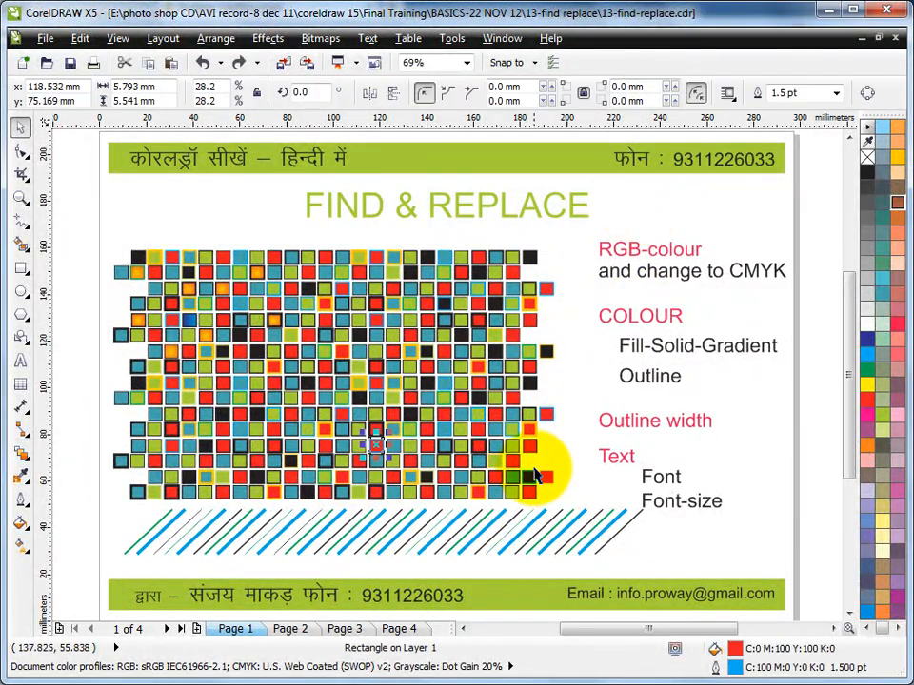
Step: Select all the squares on page 1, leaving out the diagonal lines, and start a color replacement for objects
click(628, 238)
drag(82, 235, 585, 496)
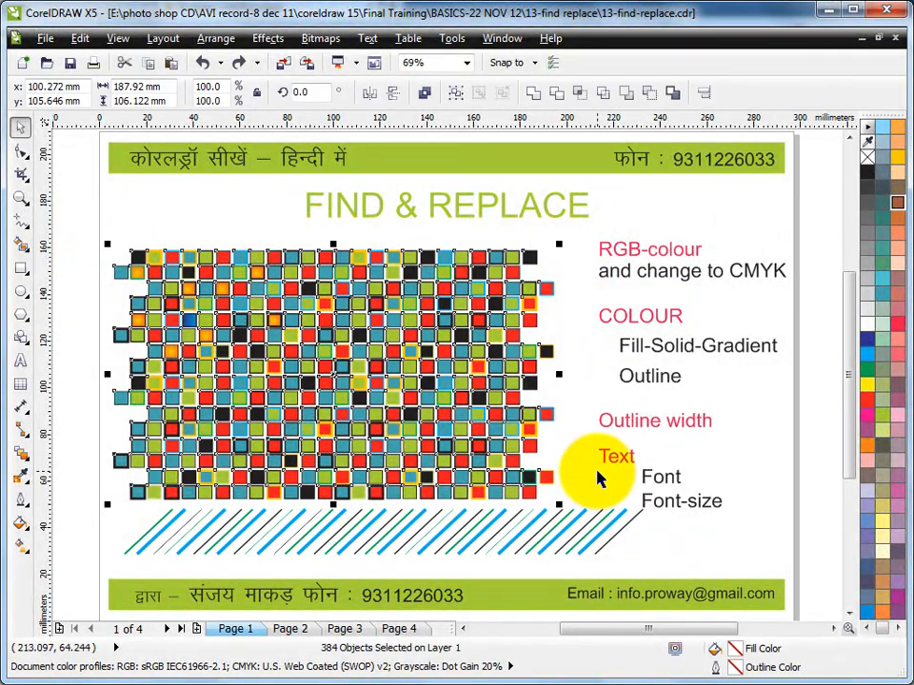
click(80, 38)
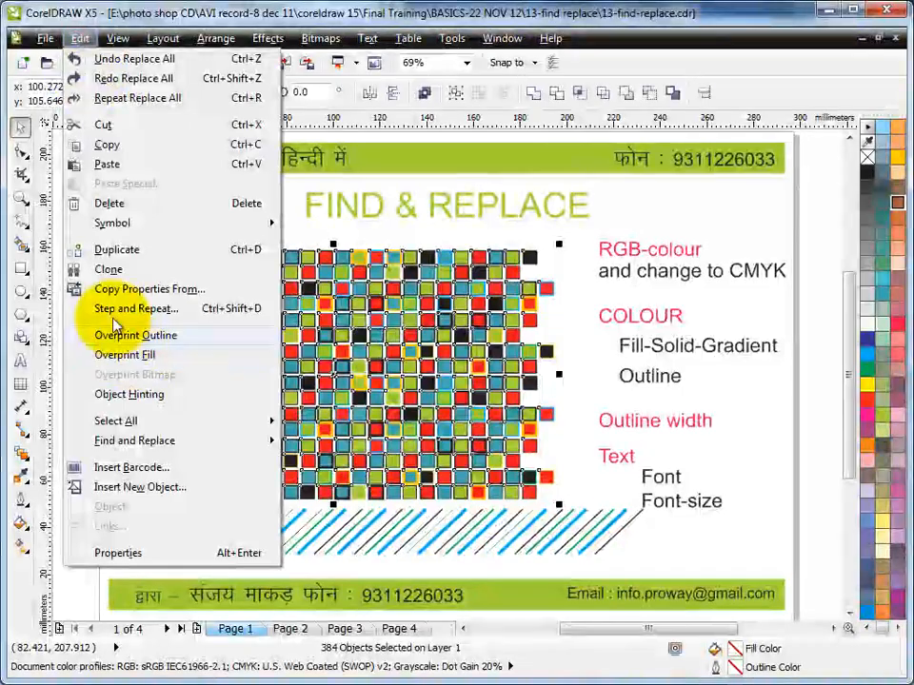
mouse_move(162, 442)
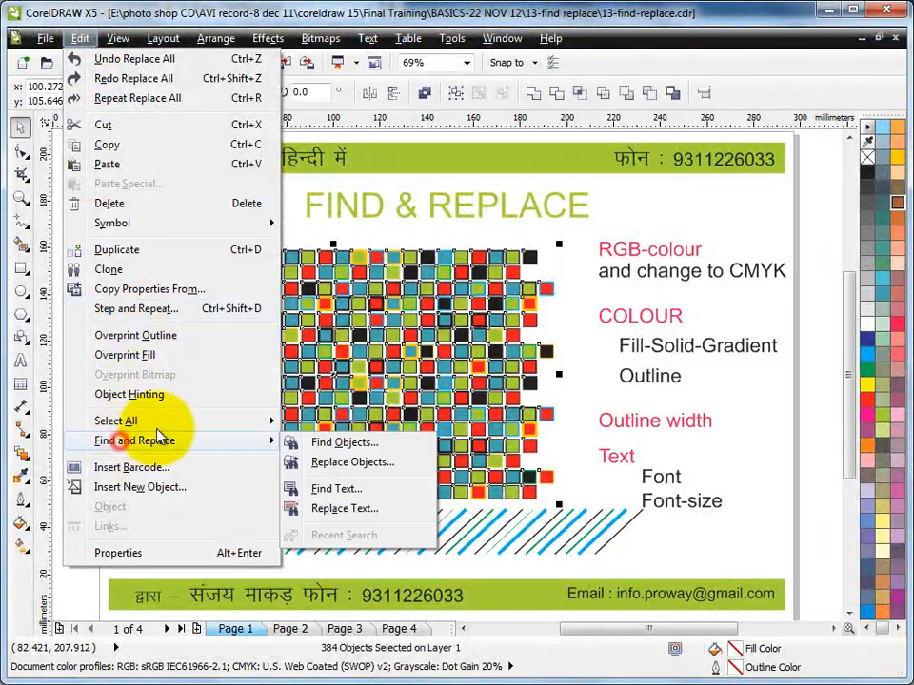
click(378, 465)
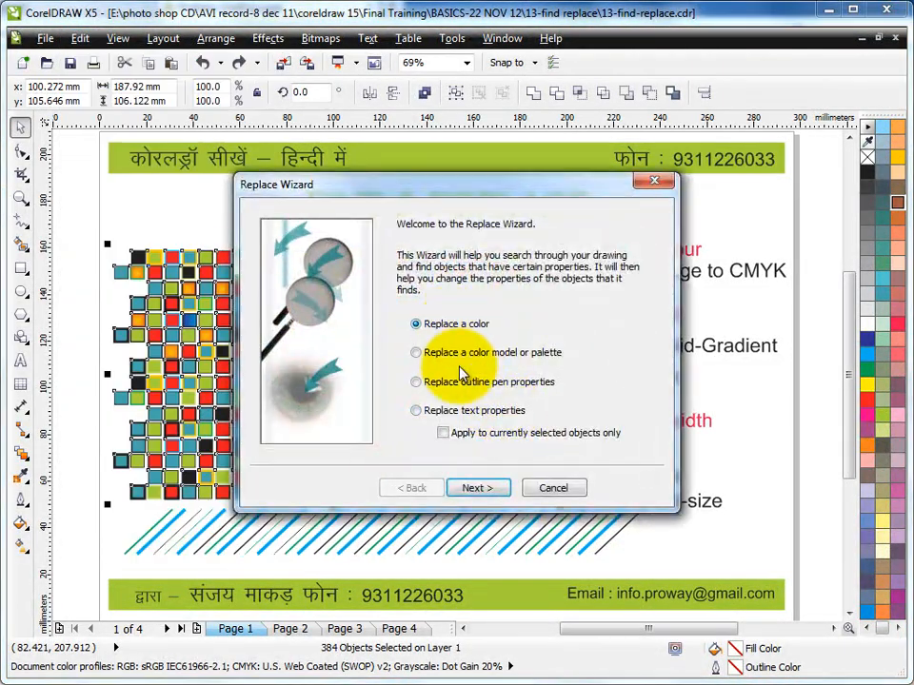
click(463, 488)
Step: Set cyan as the color to find and dark blue as its replacement for outlines
click(547, 266)
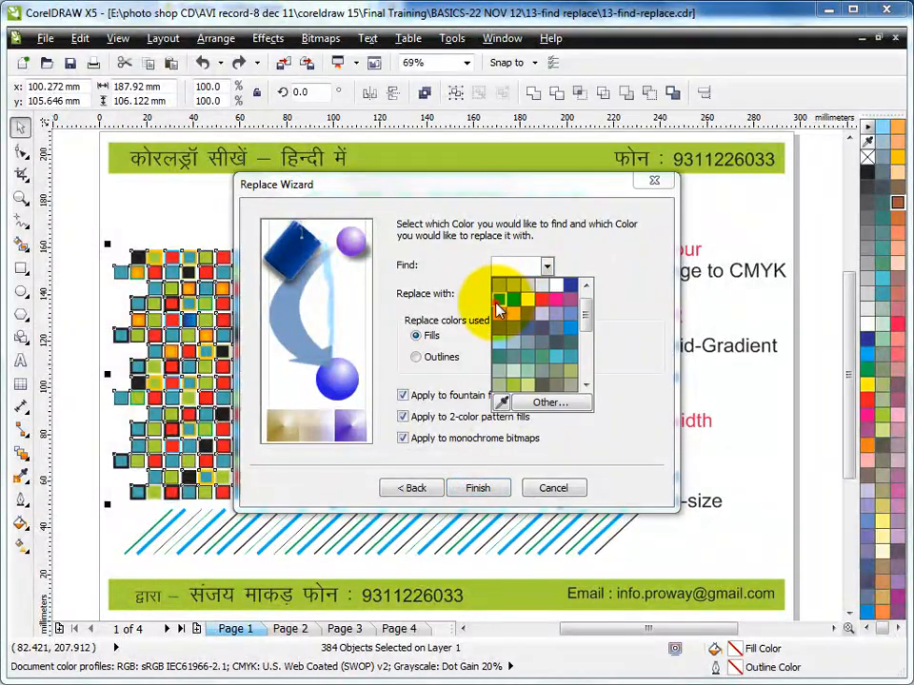
click(495, 303)
click(528, 295)
click(574, 326)
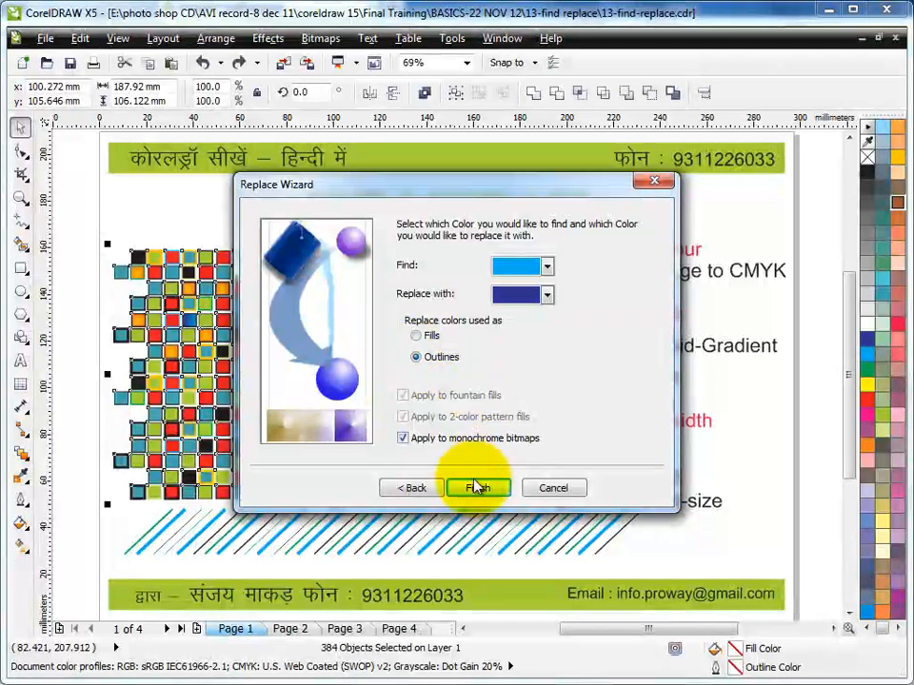
Step: Limit the replacement to the currently selected objects and replace all matching outline colors on page 1
click(416, 488)
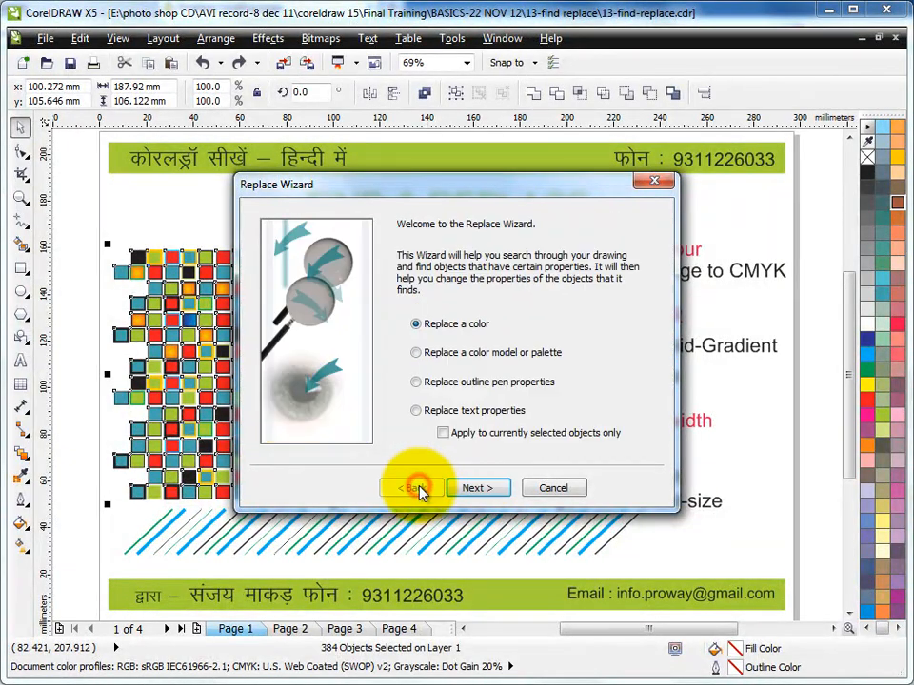
click(445, 433)
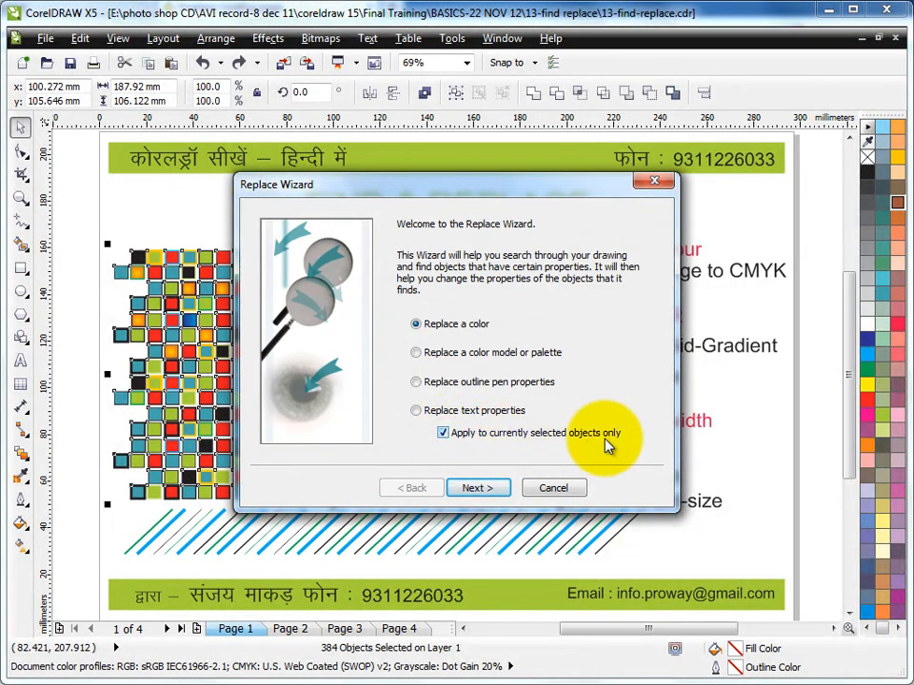
click(493, 489)
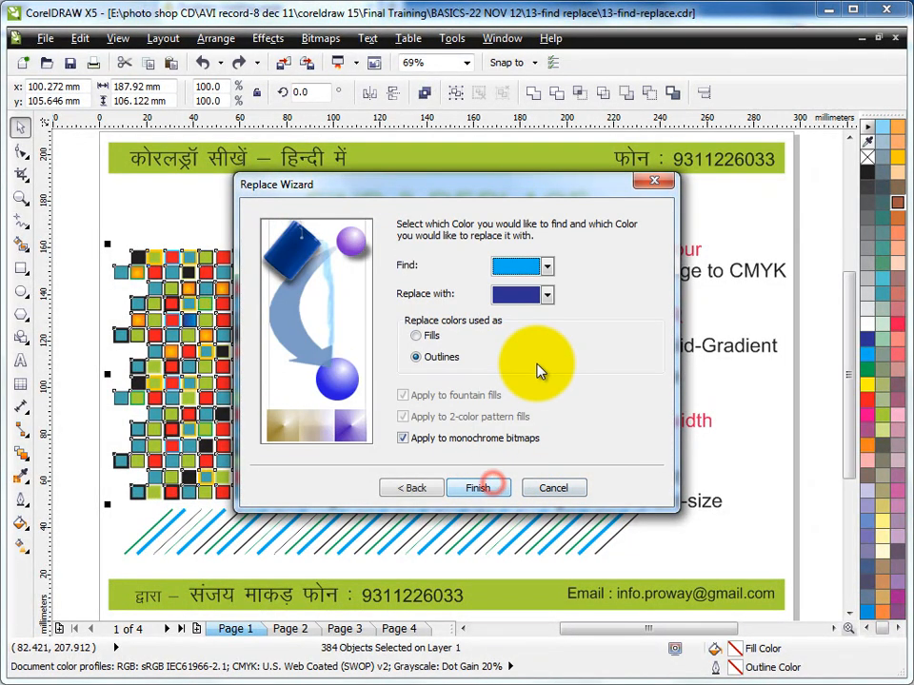
click(473, 489)
click(589, 356)
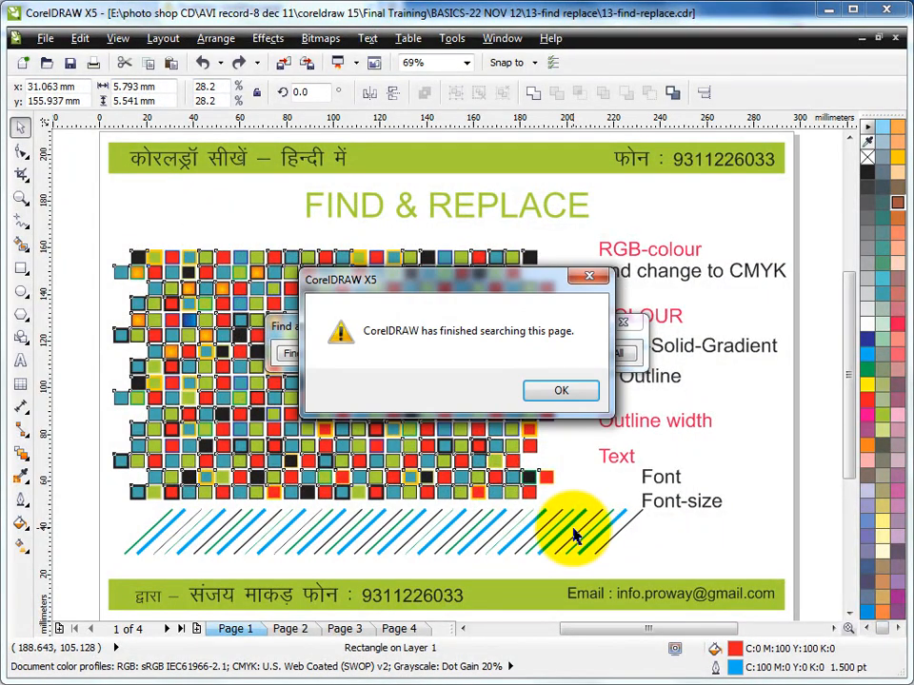
click(573, 389)
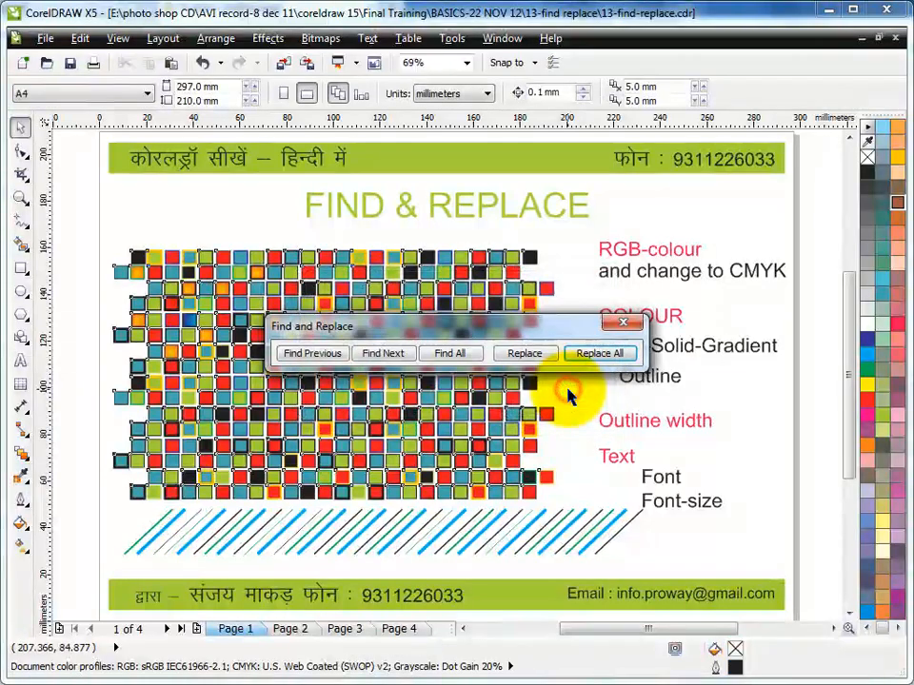
Step: Select the block of squares on page 2 and replace all their cyan outlines with dark blue
click(288, 630)
drag(88, 483, 607, 579)
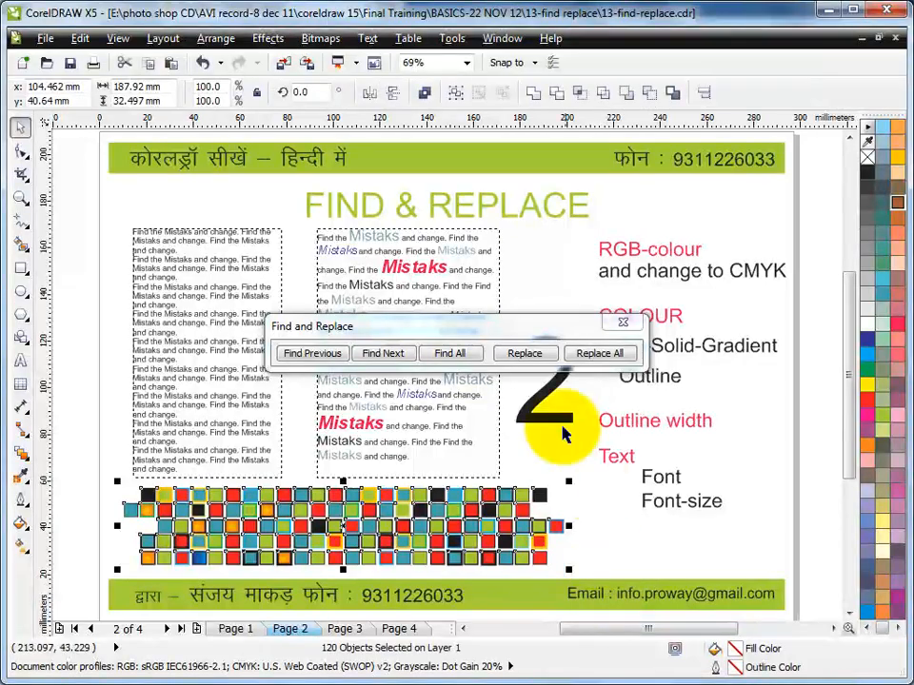
click(542, 360)
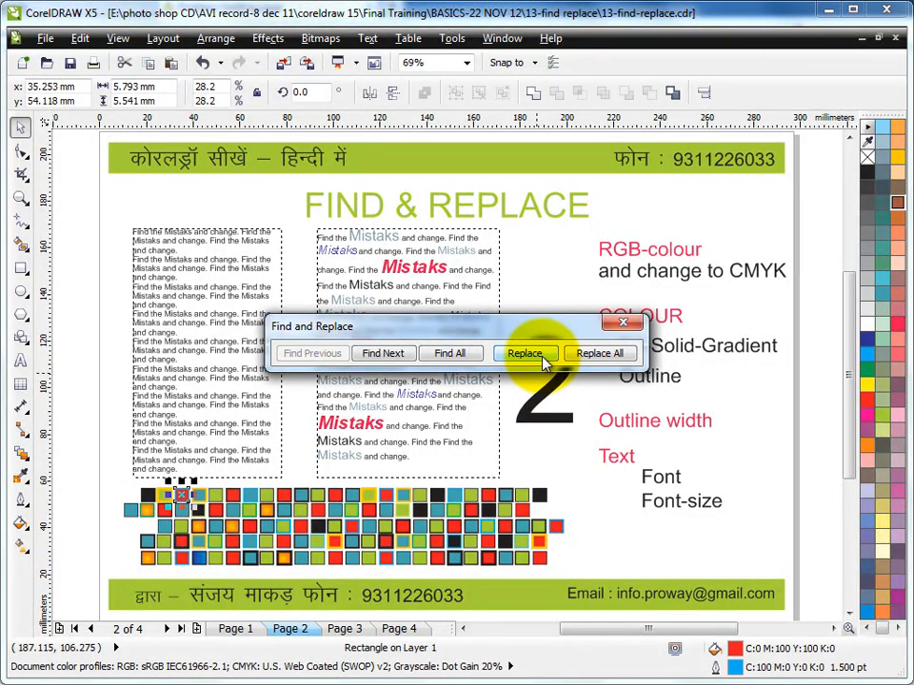
click(598, 361)
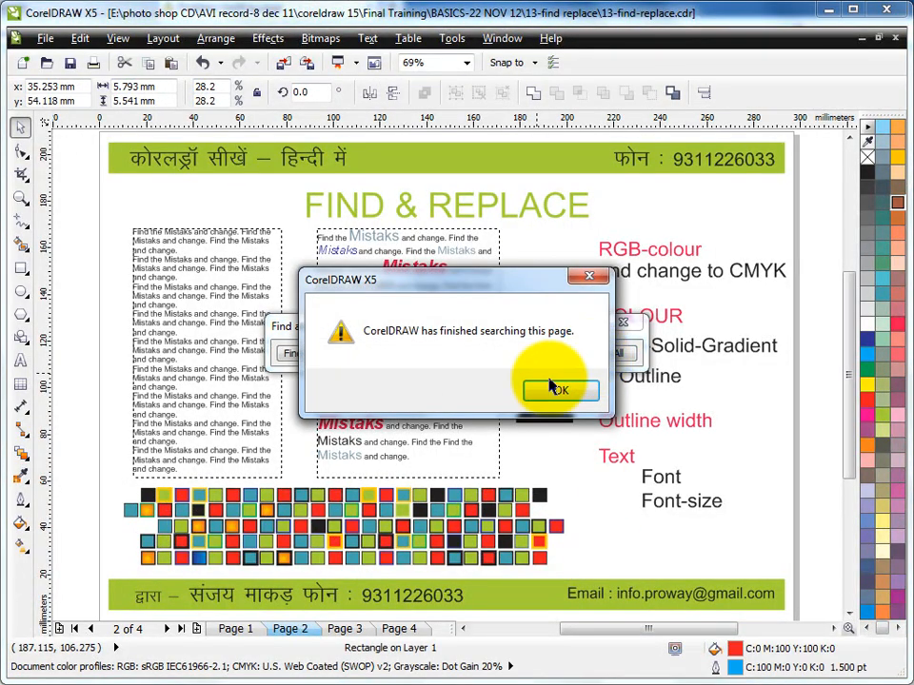
click(571, 389)
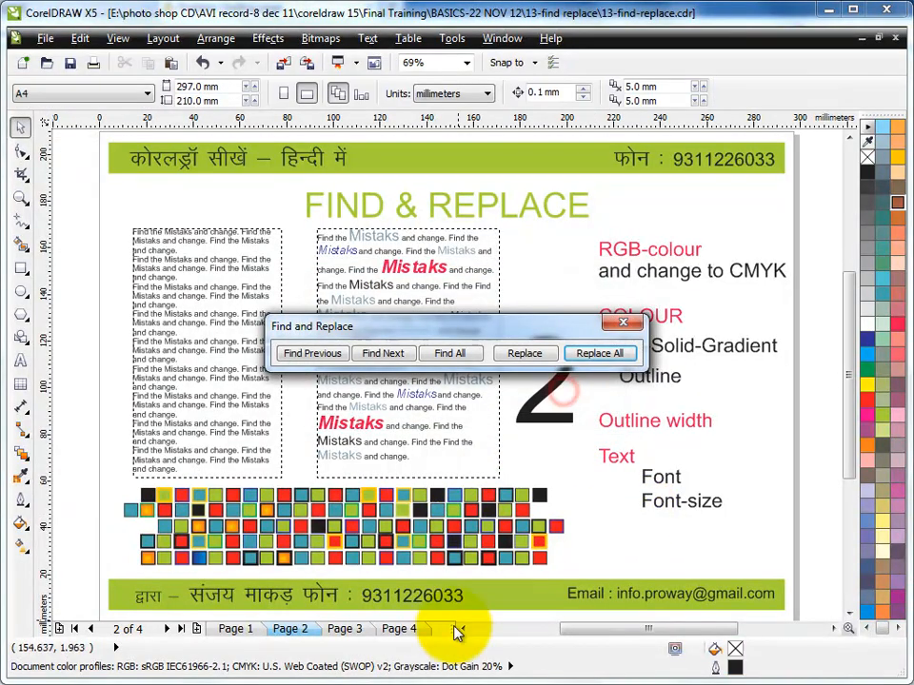
Step: Select the block of squares on page 3 and replace all their cyan outlines with dark blue
click(345, 629)
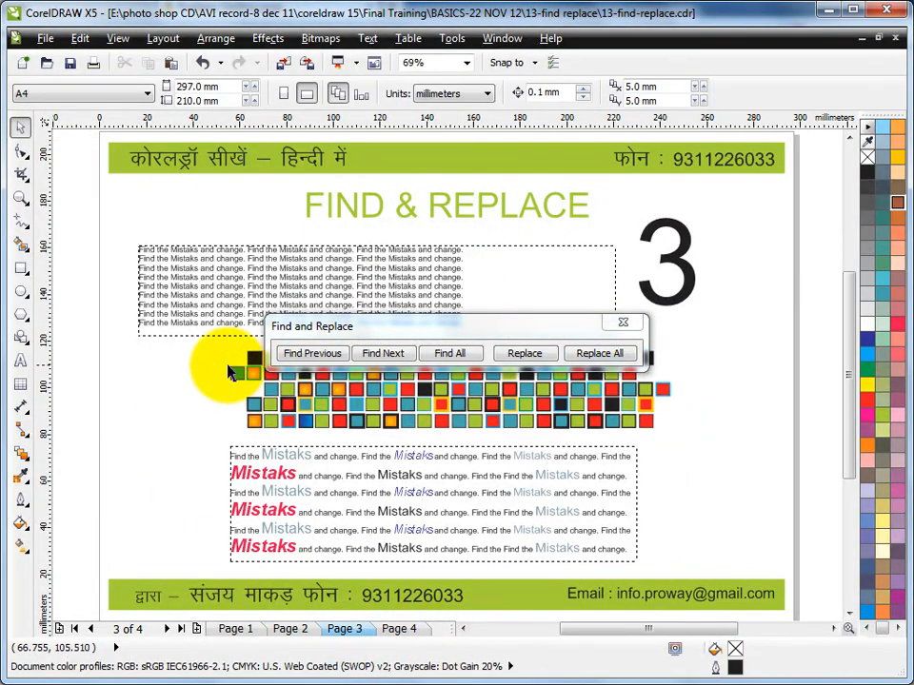
drag(342, 326, 303, 231)
drag(102, 337, 761, 444)
click(484, 260)
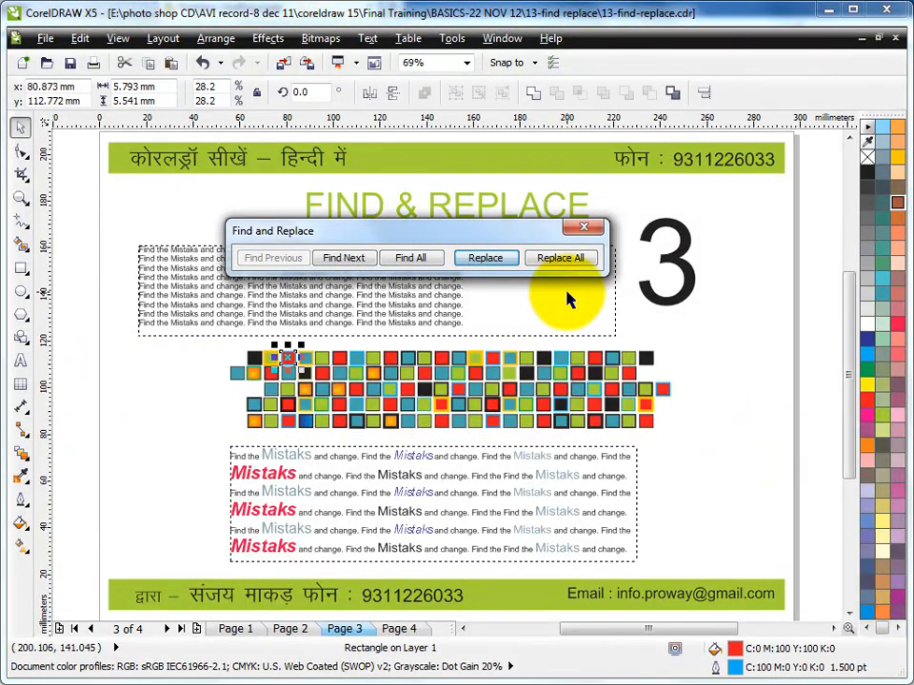
click(567, 259)
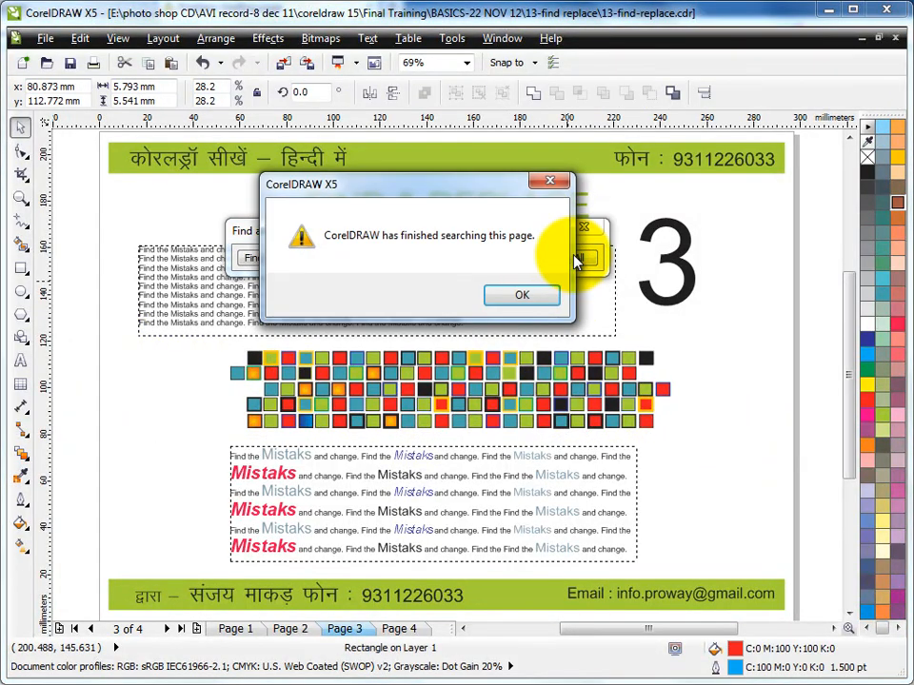
click(522, 297)
click(571, 259)
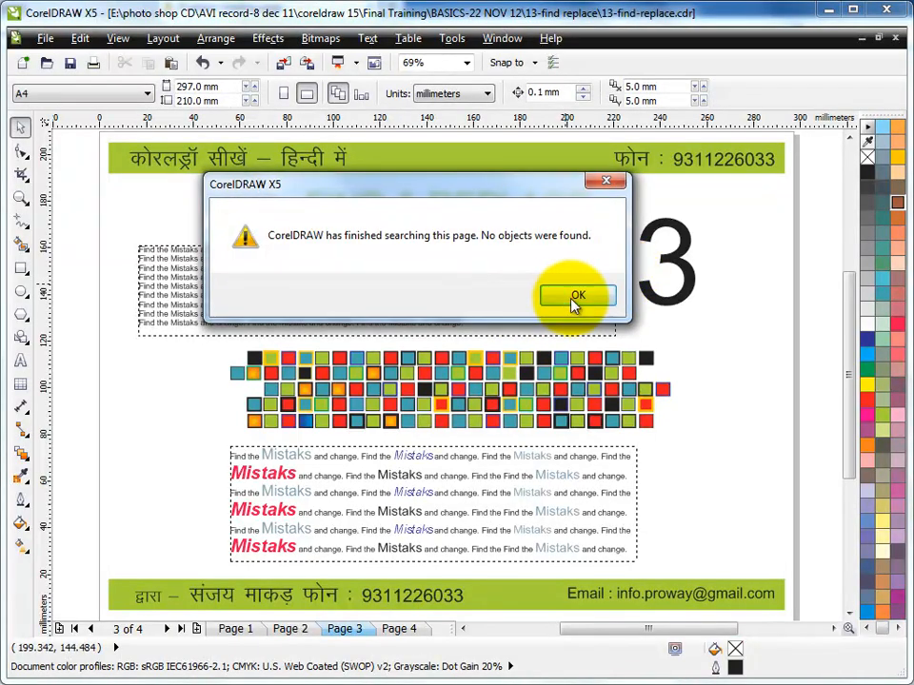
click(568, 298)
Step: Select the squares on page 4, replace all their cyan outlines with dark blue, and close Find and Replace
click(399, 628)
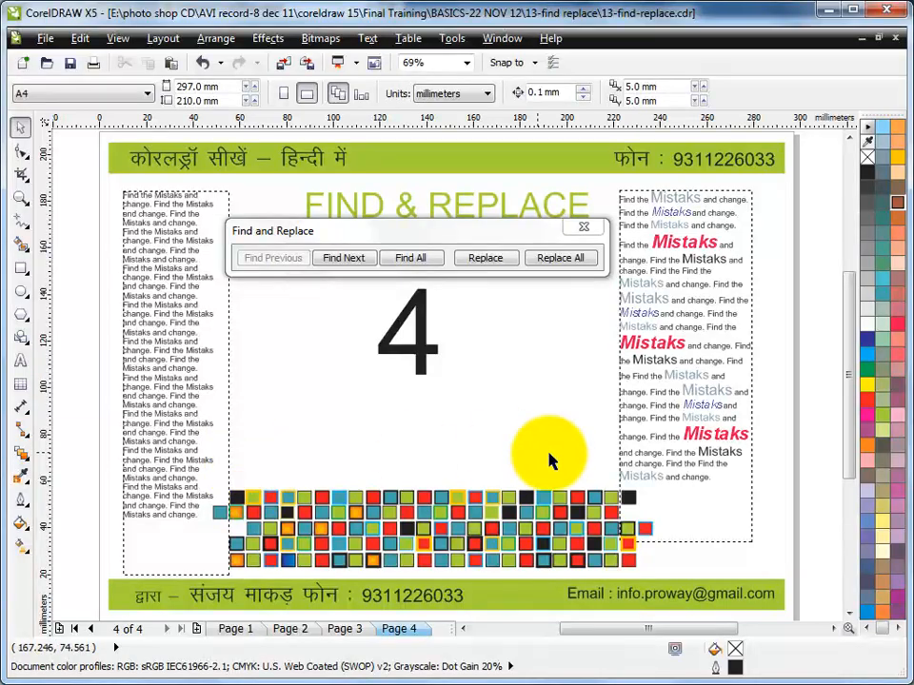
drag(793, 466, 202, 577)
click(578, 259)
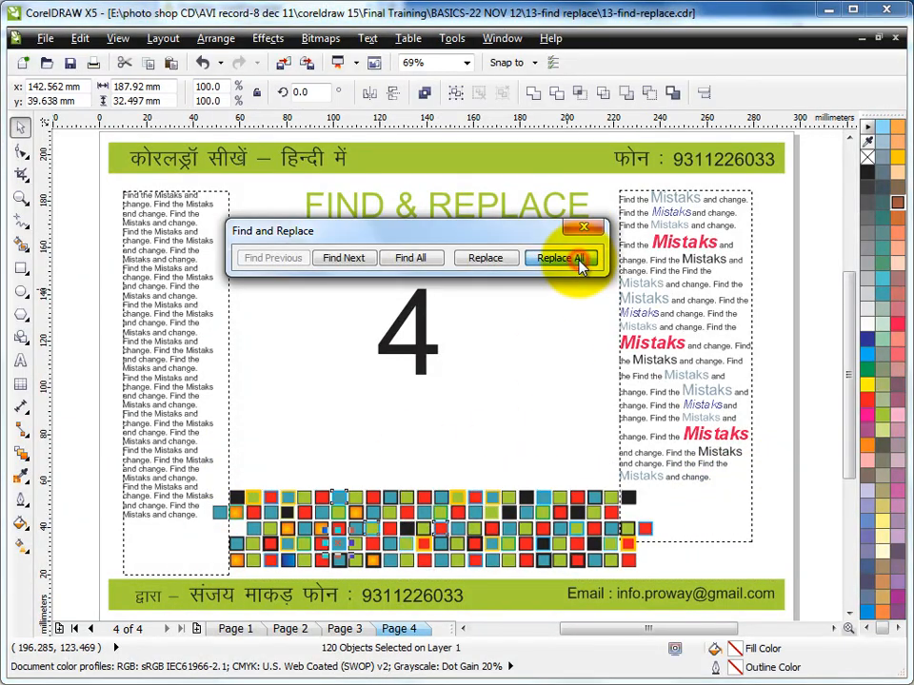
click(514, 301)
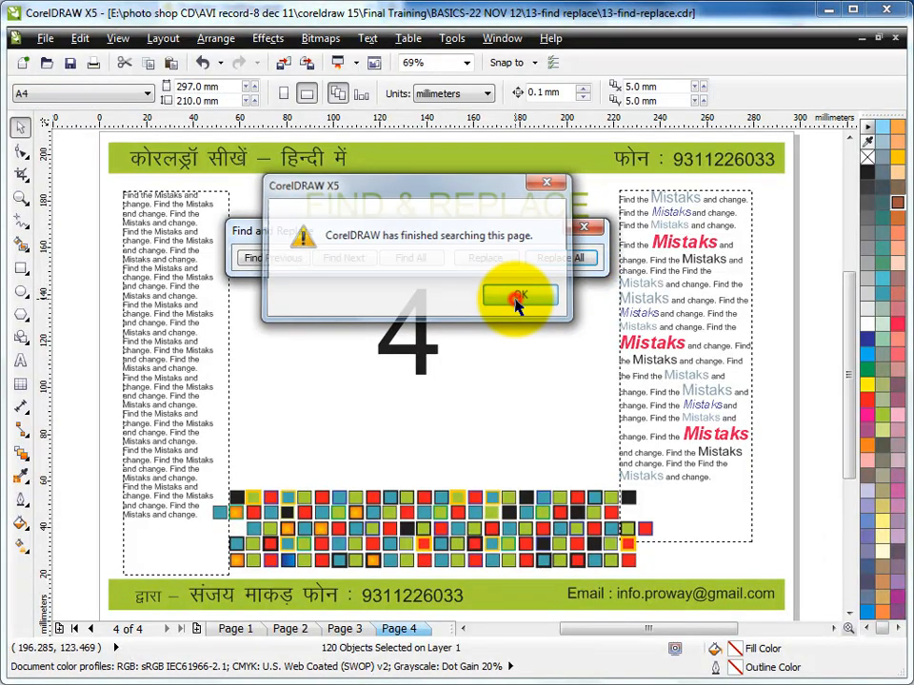
click(799, 241)
click(576, 229)
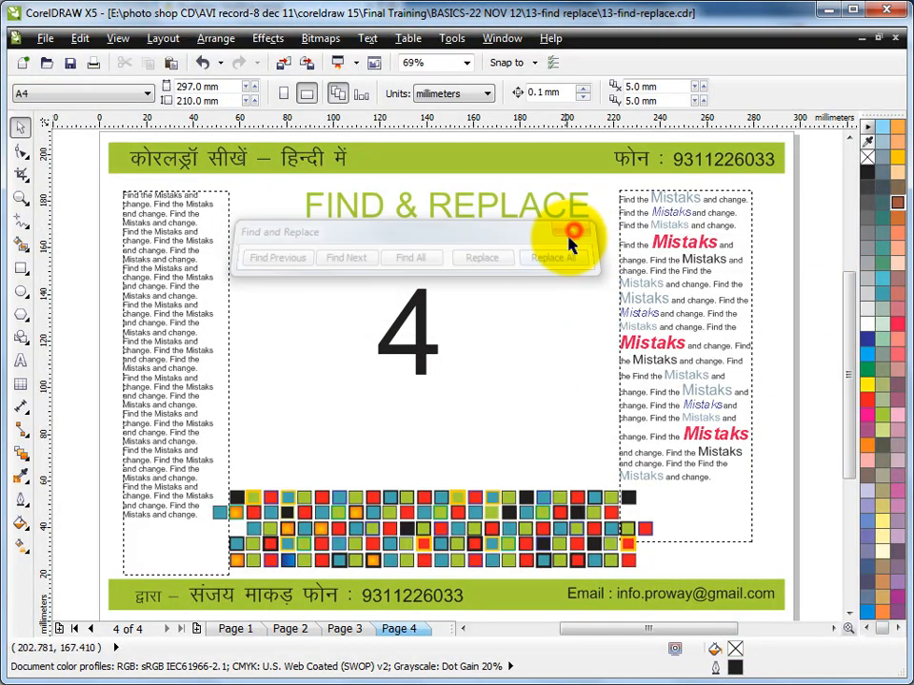
Step: Review the outline color replacements on all four pages, ending back on page 1
click(217, 628)
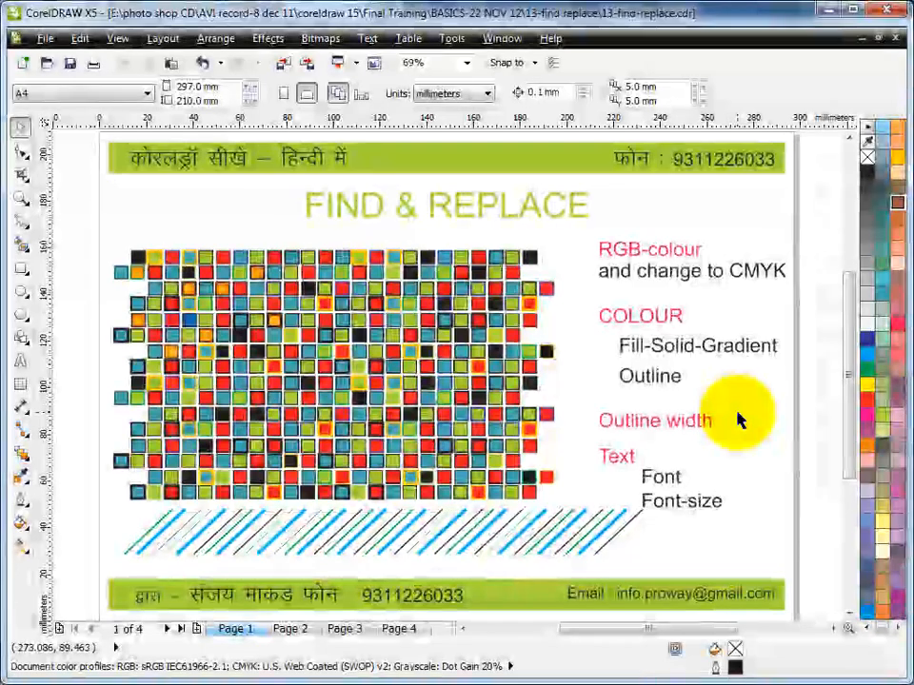
click(739, 416)
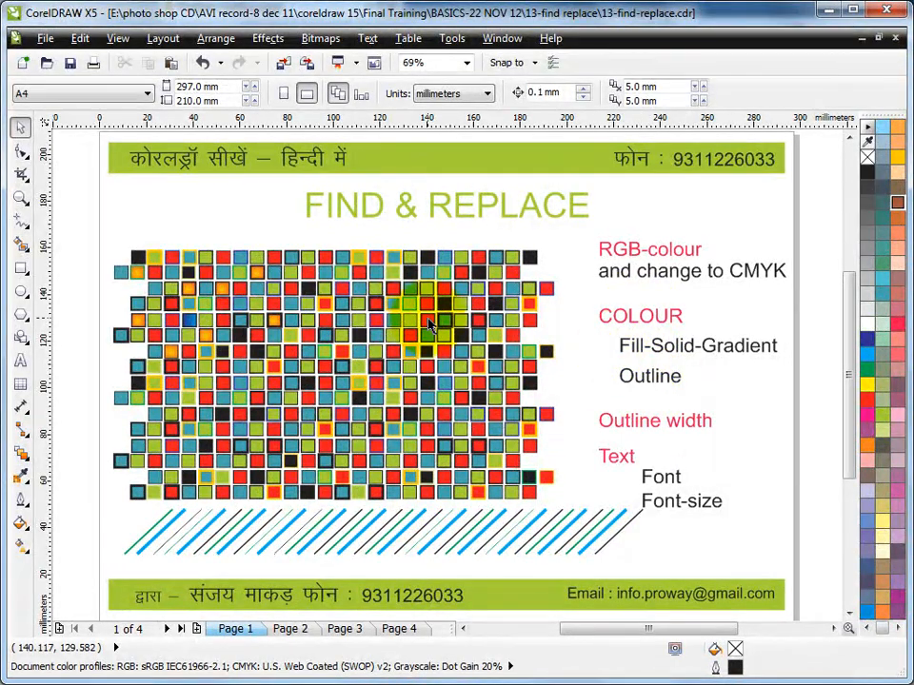
click(289, 629)
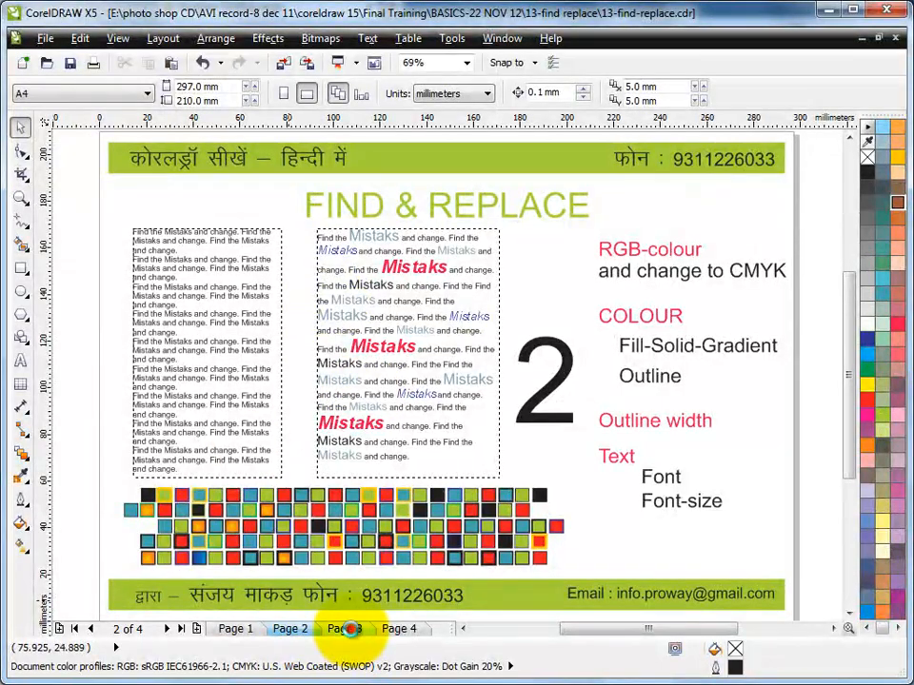
click(345, 628)
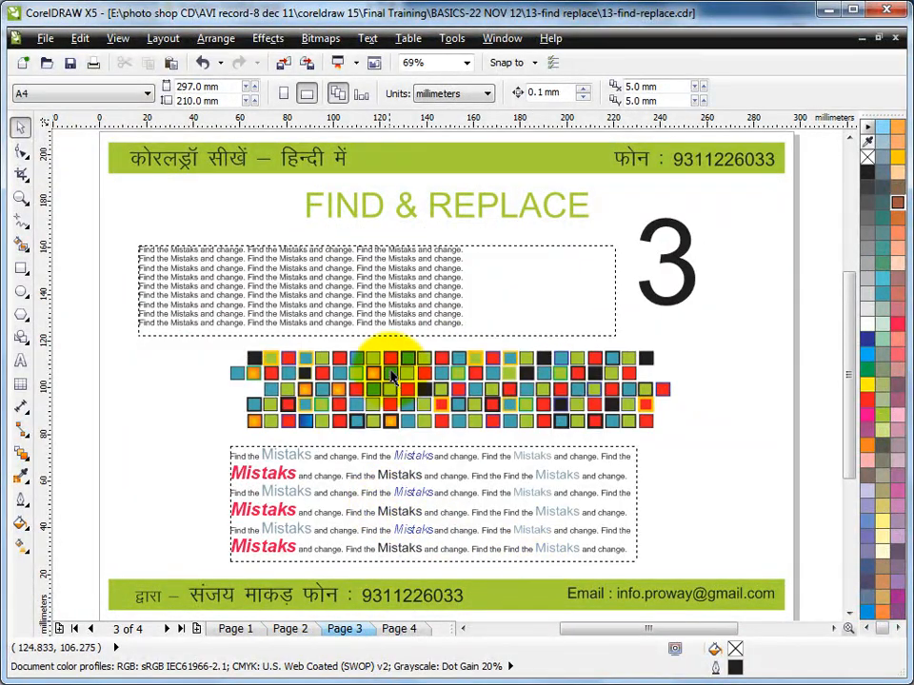
click(398, 628)
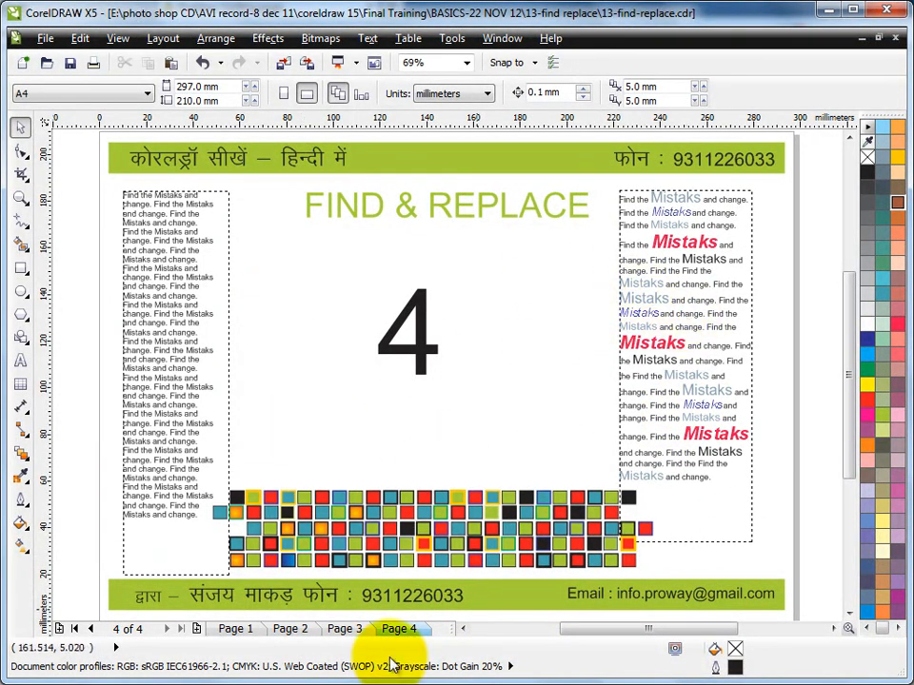
click(240, 630)
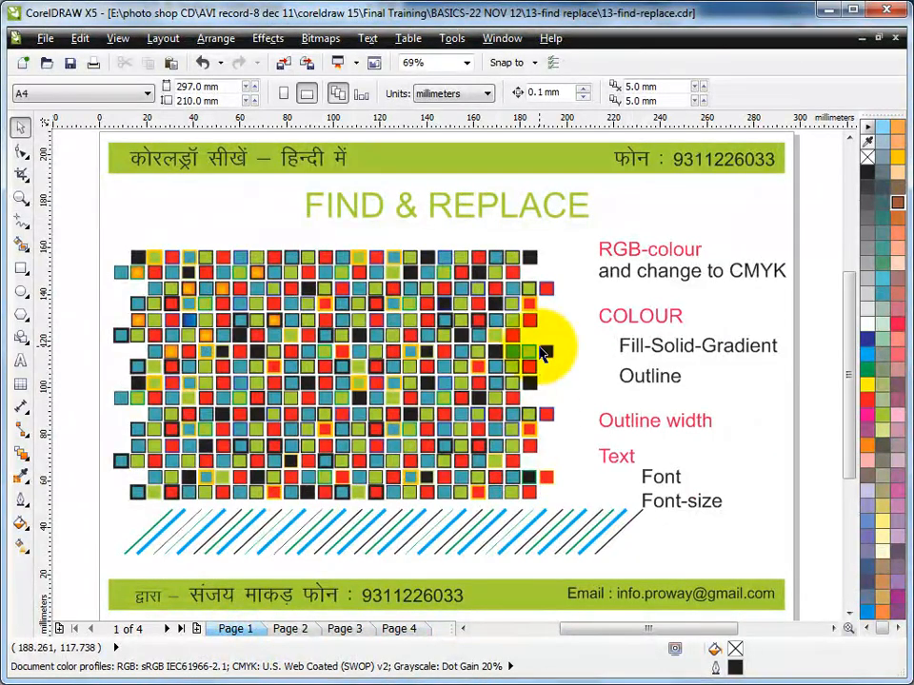
Step: On page 2, set up a text replacement that finds "Mistaks" and replaces it with "Mistakes"
click(290, 630)
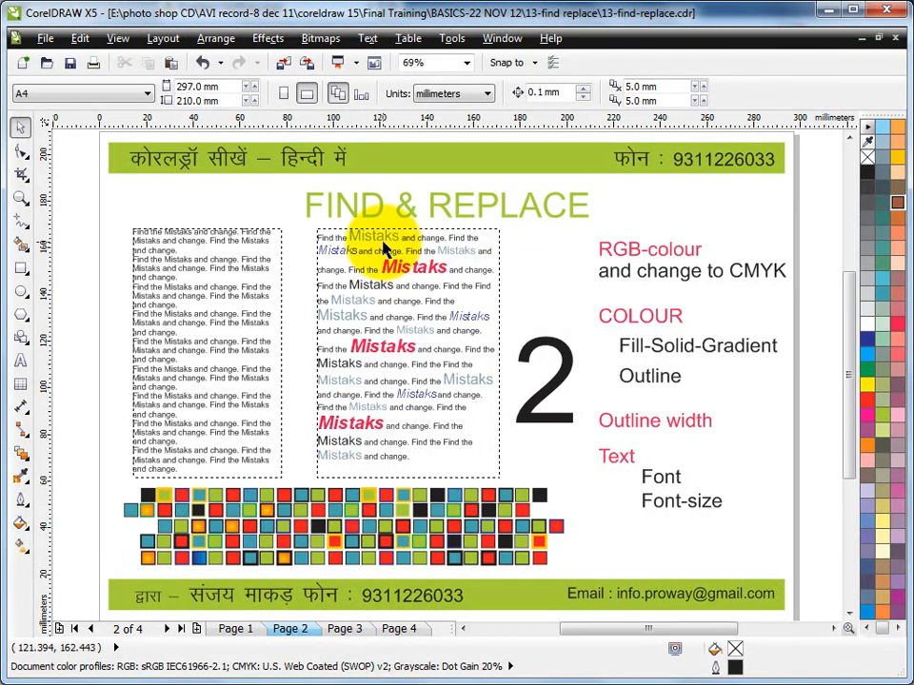
click(79, 38)
mouse_move(152, 445)
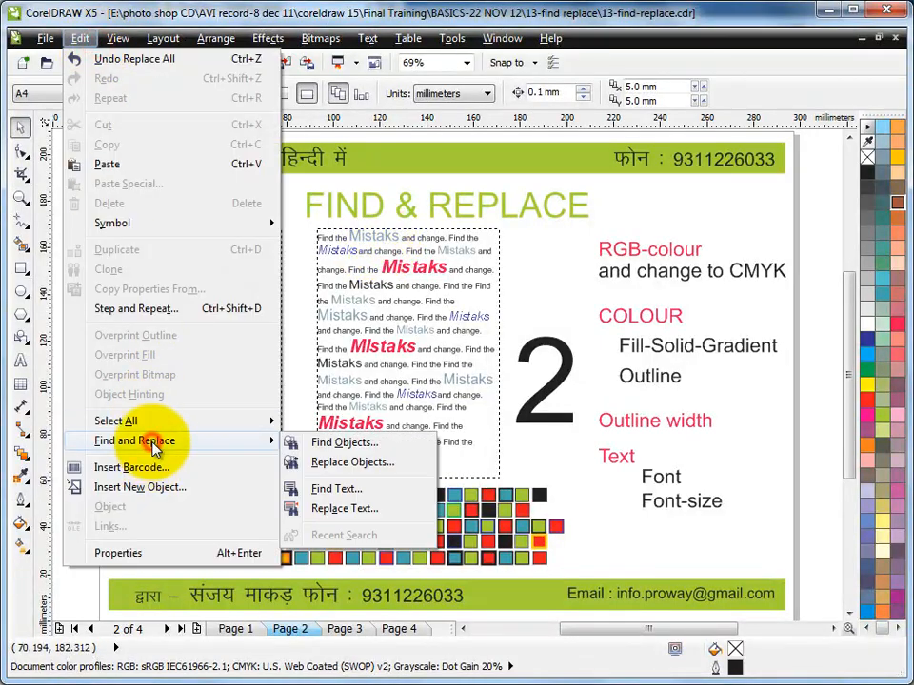
click(343, 511)
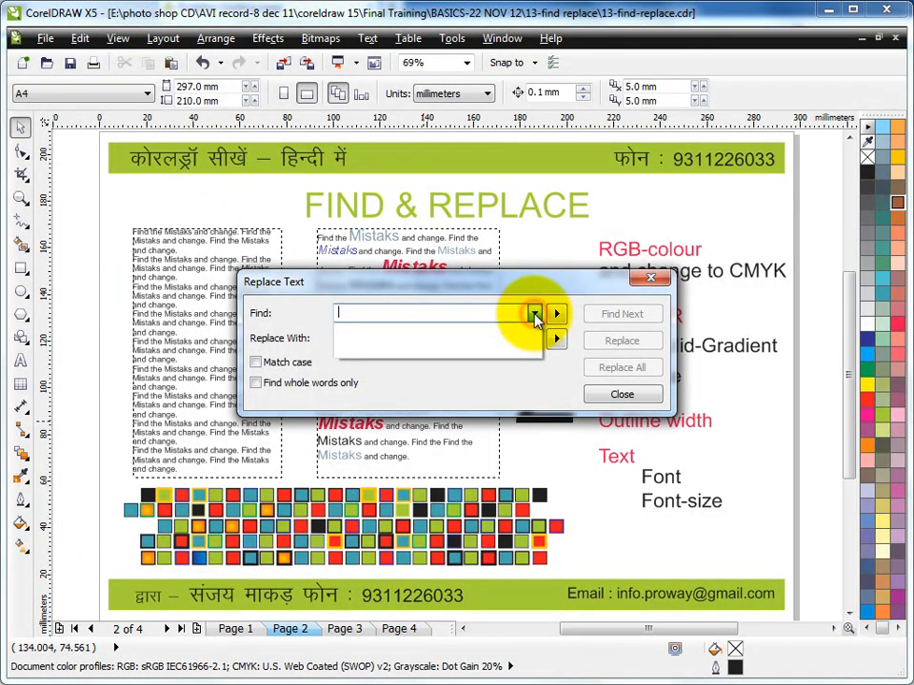
click(556, 315)
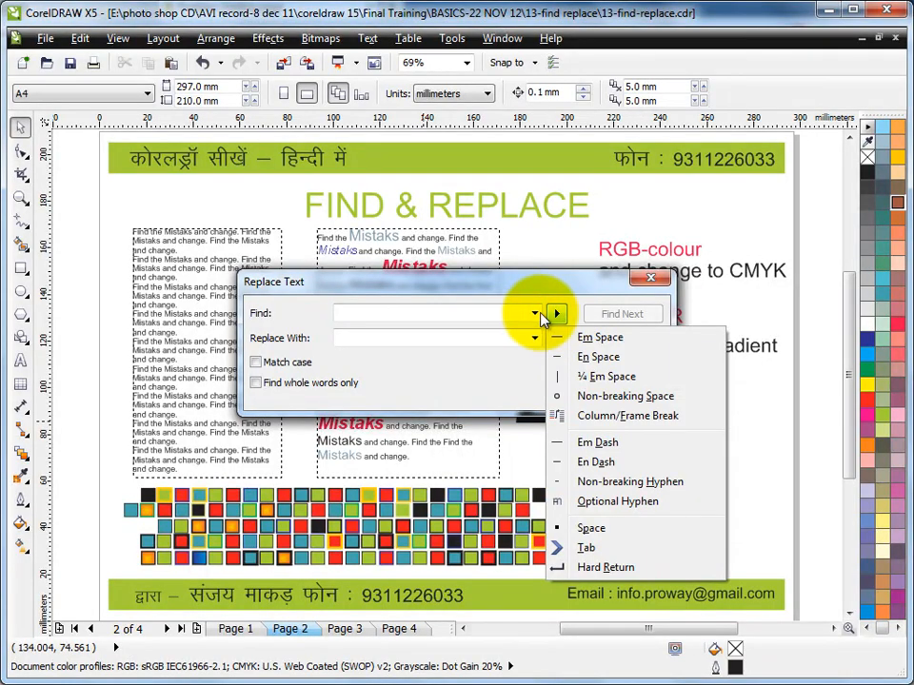
click(538, 315)
click(420, 311)
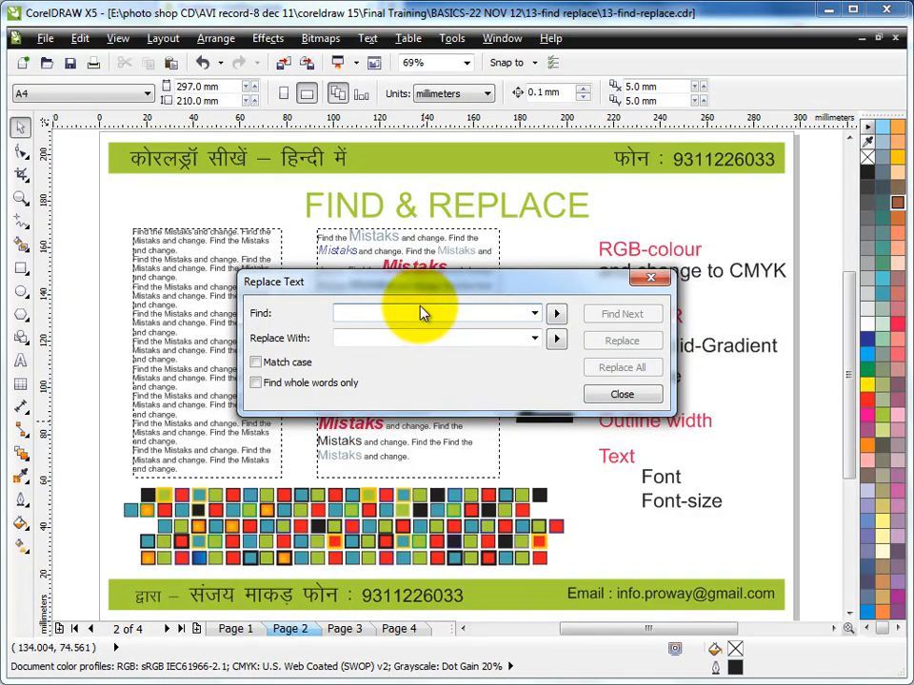
text(Mis)
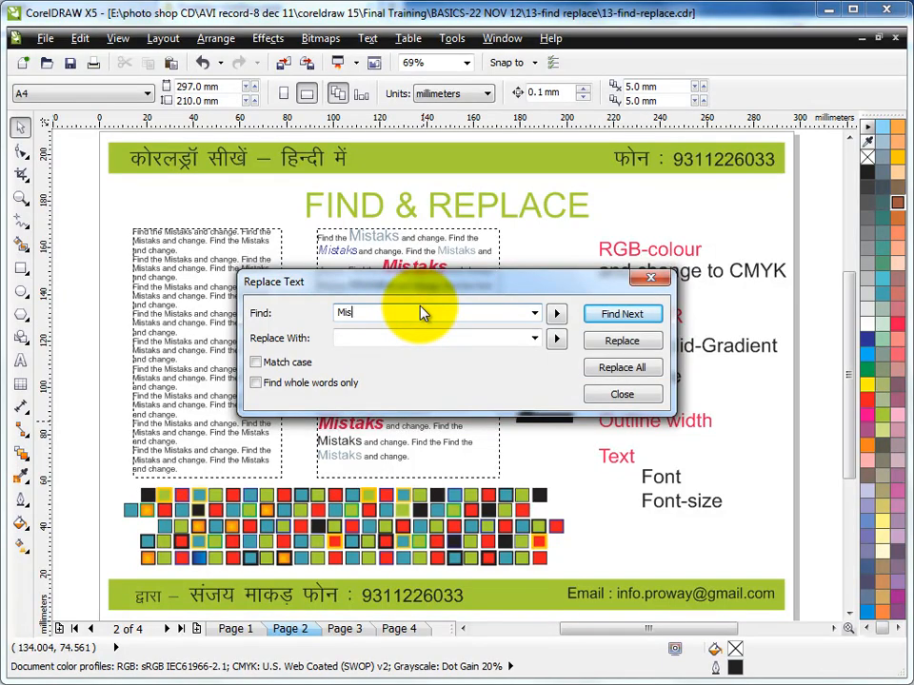
text(taks)
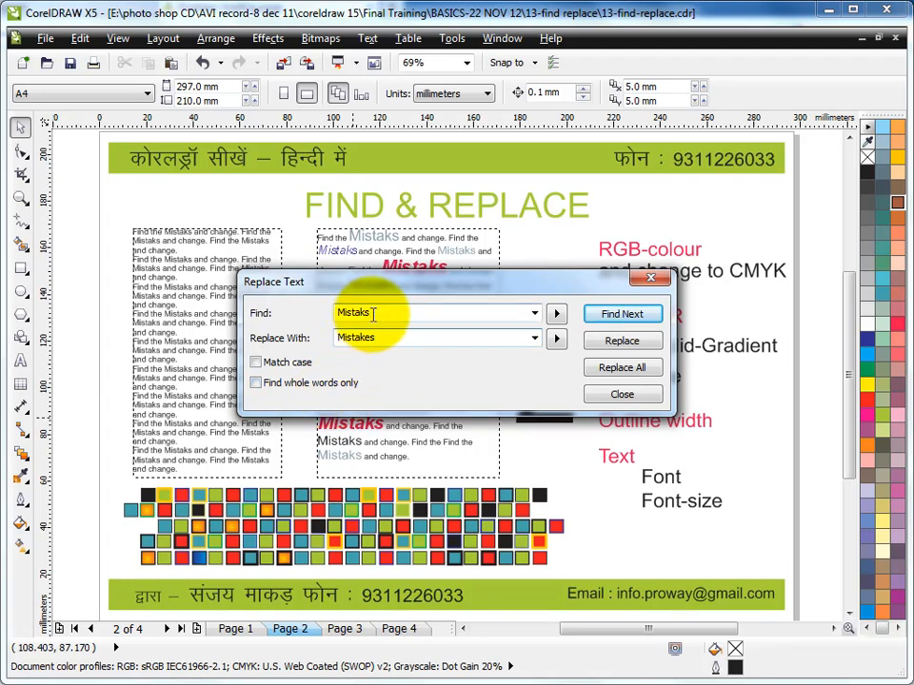
Step: Restrict the text search to whole words only and replace all occurrences throughout the document
click(257, 383)
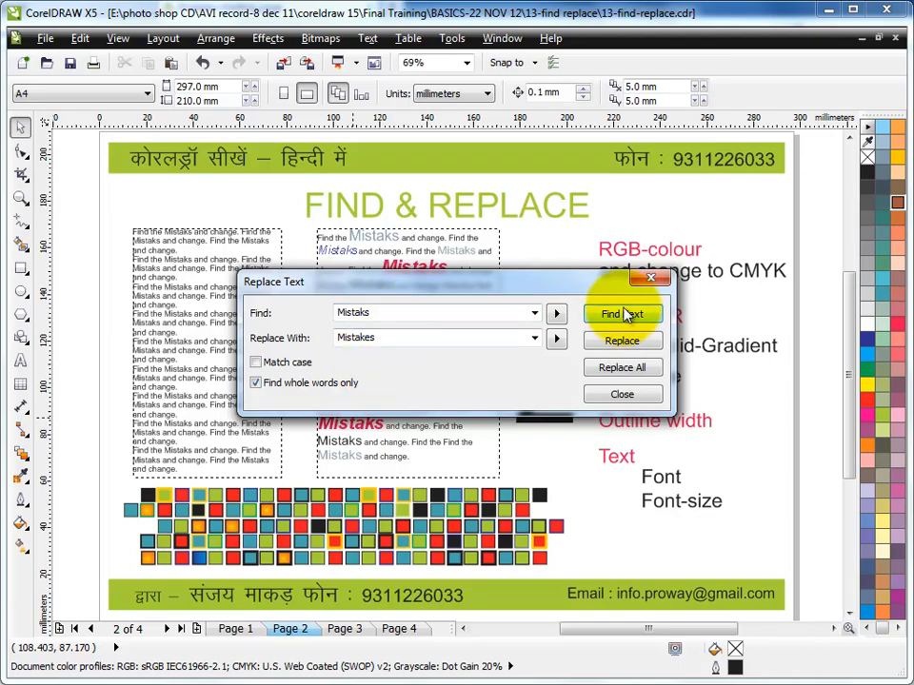
click(621, 368)
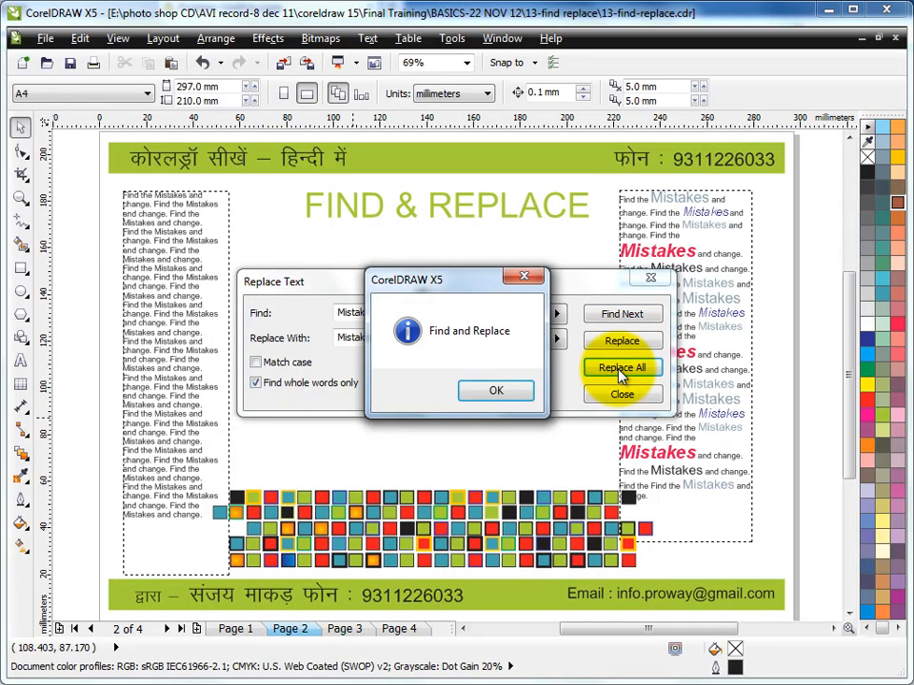
click(505, 393)
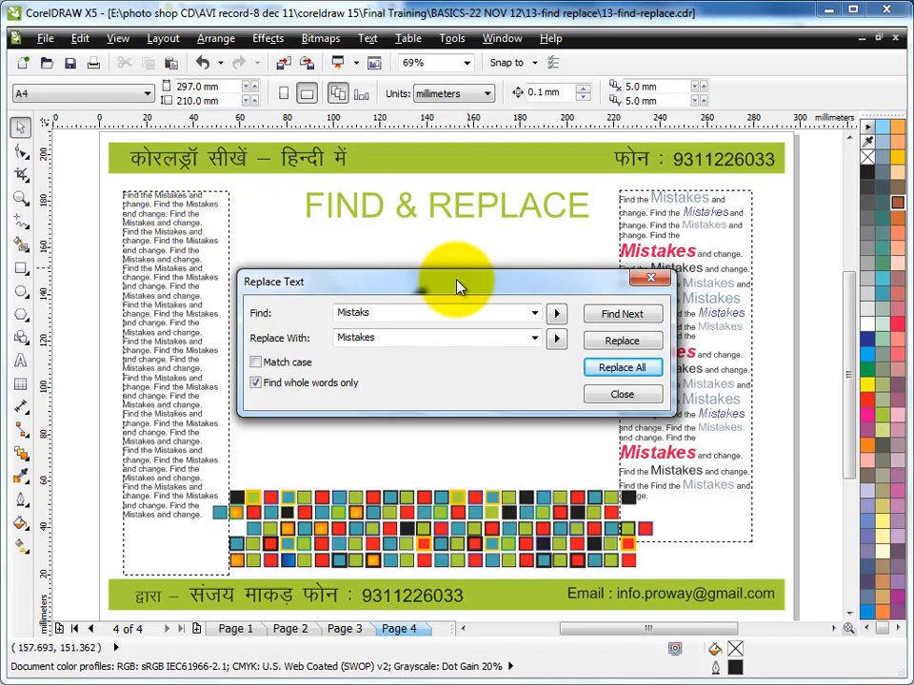
Step: Check the corrected words in the text blocks on pages 3 and 2, and close Replace Text
click(346, 630)
drag(438, 285, 451, 377)
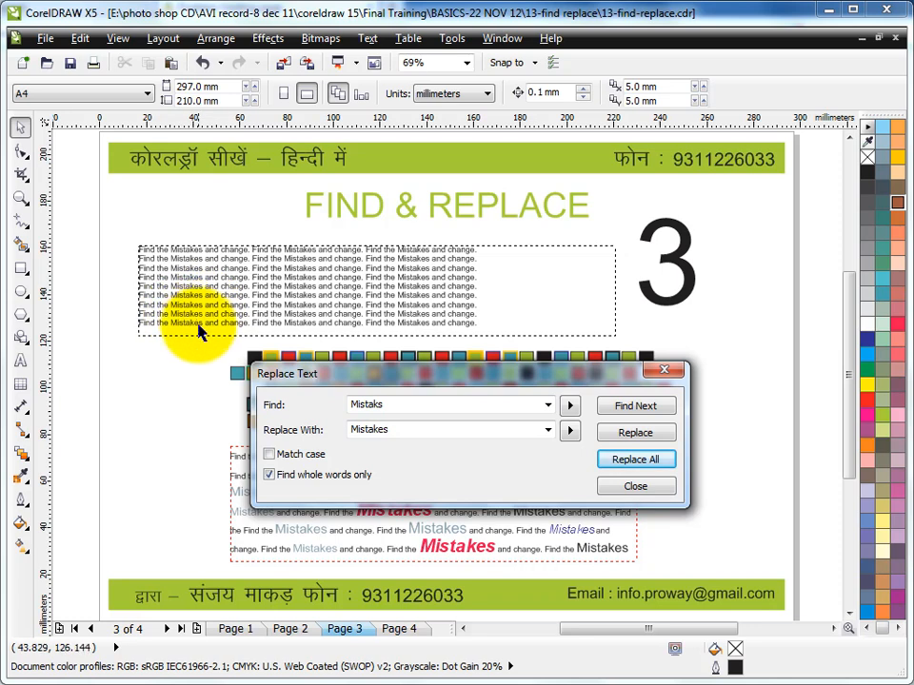
click(290, 630)
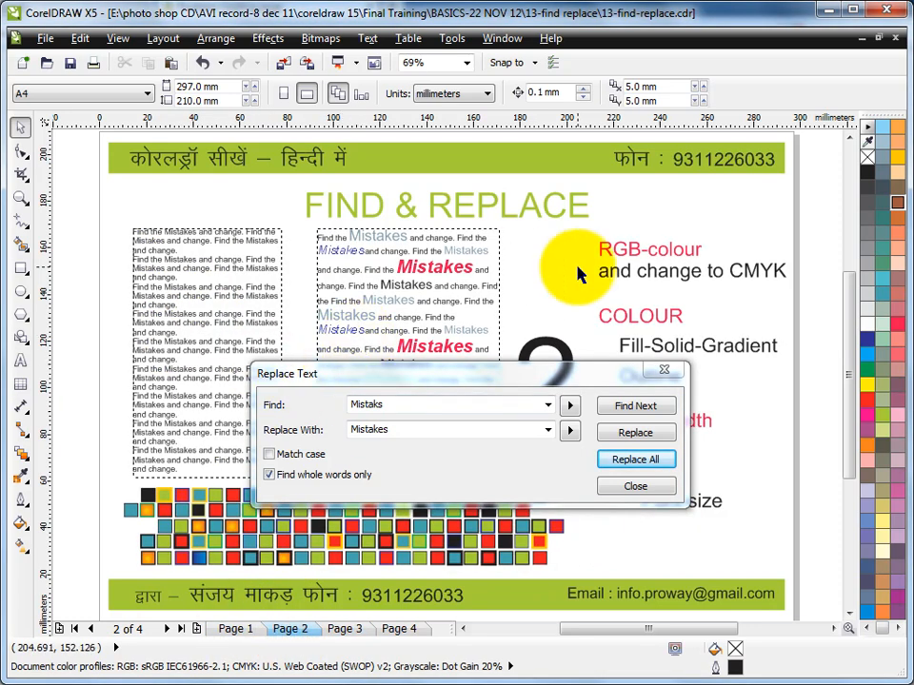
drag(530, 376, 552, 302)
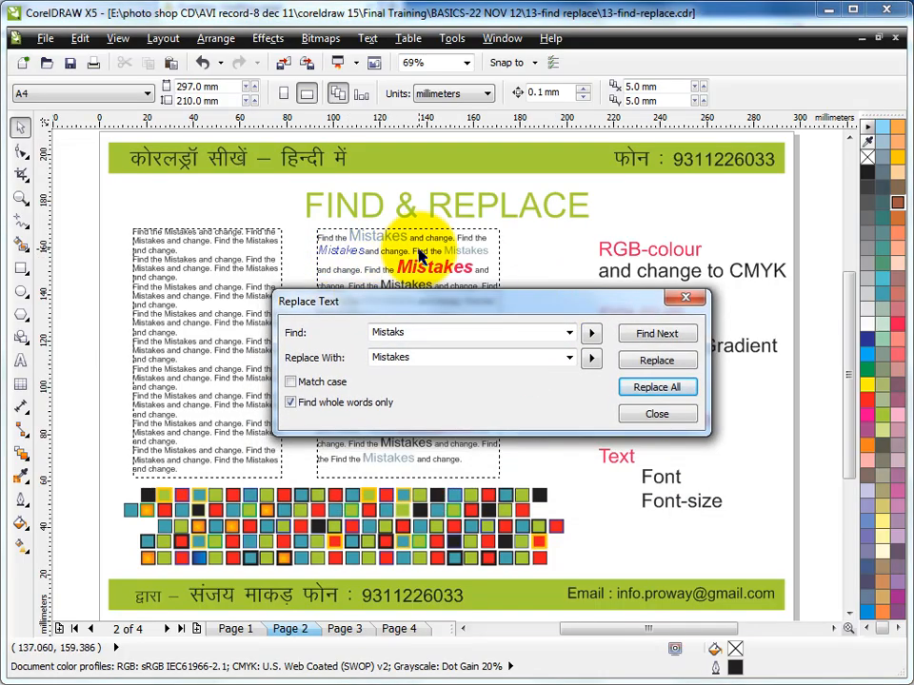
drag(409, 307, 490, 329)
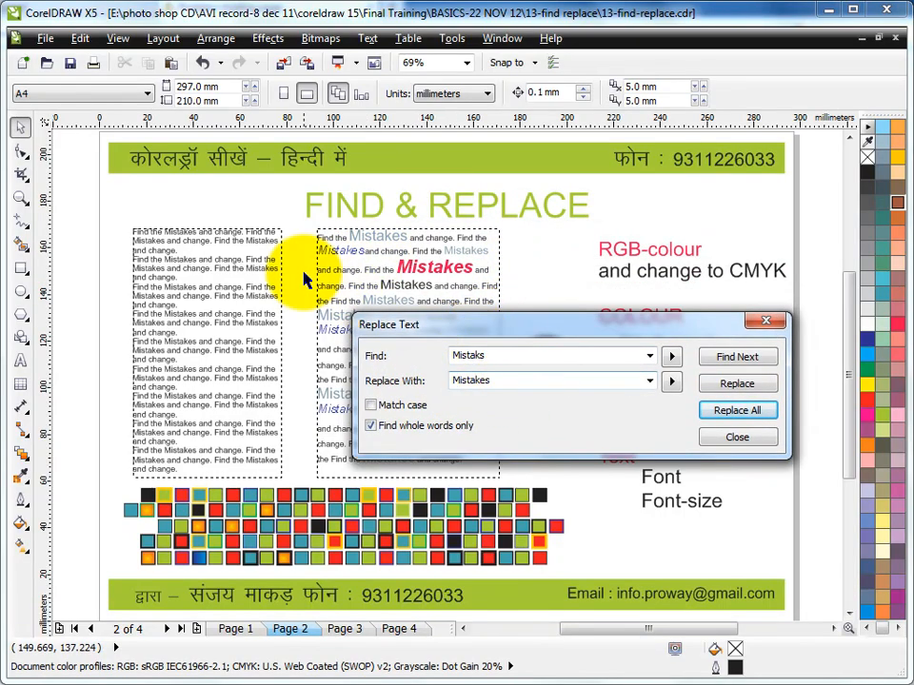
drag(483, 328, 388, 207)
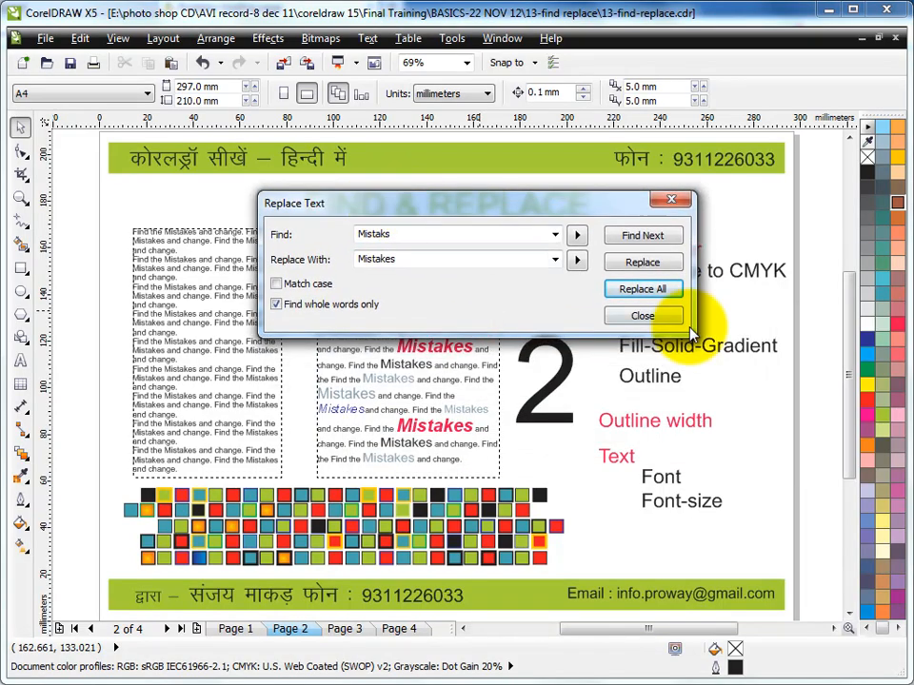
click(647, 316)
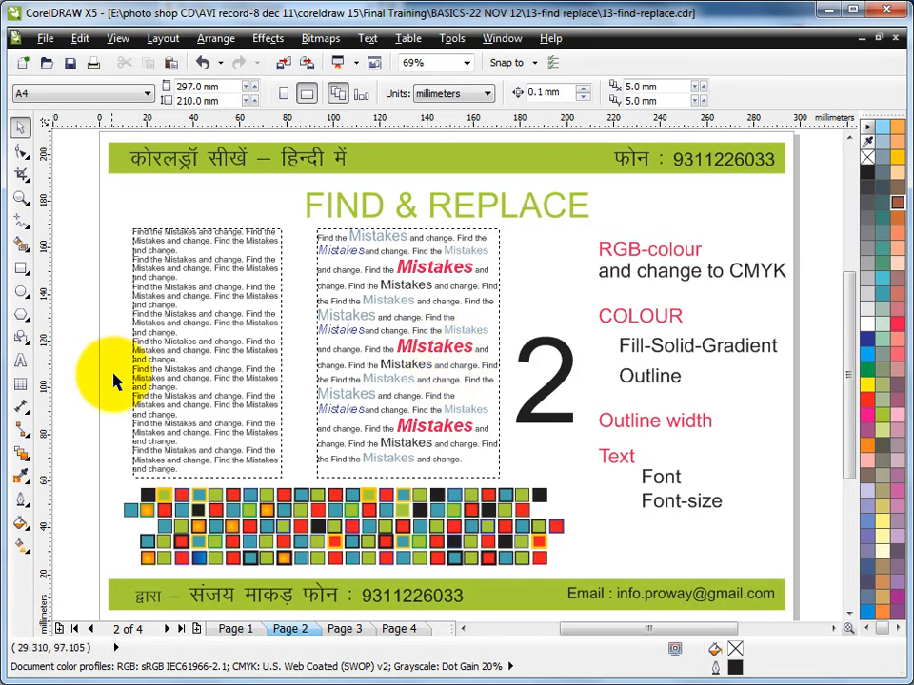
Step: Inspect the font and size of the first large grey "Mistakes" in page 2's multicolored text block, and deselect the text
click(228, 632)
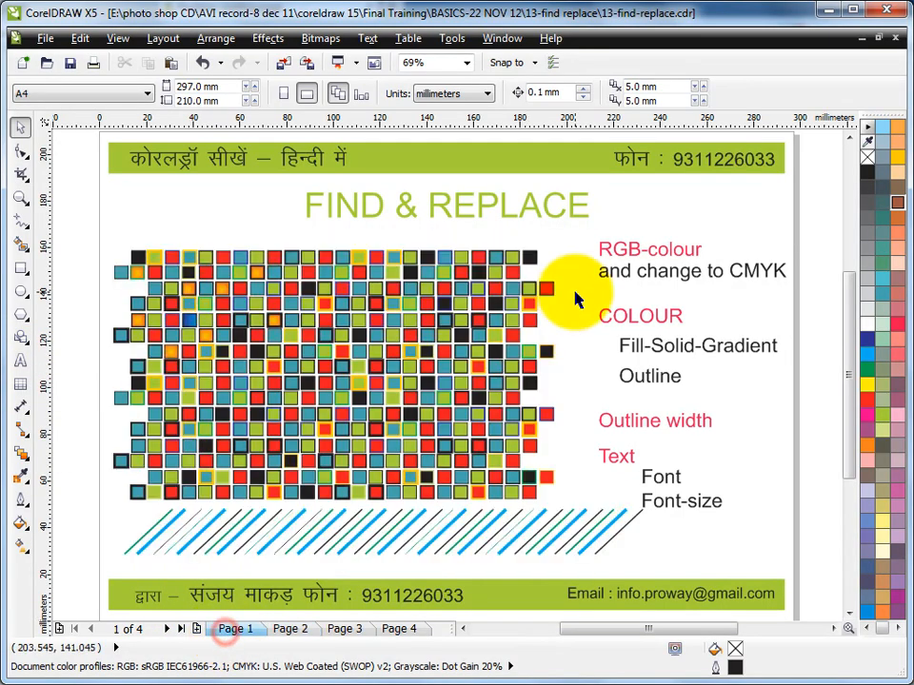
click(292, 632)
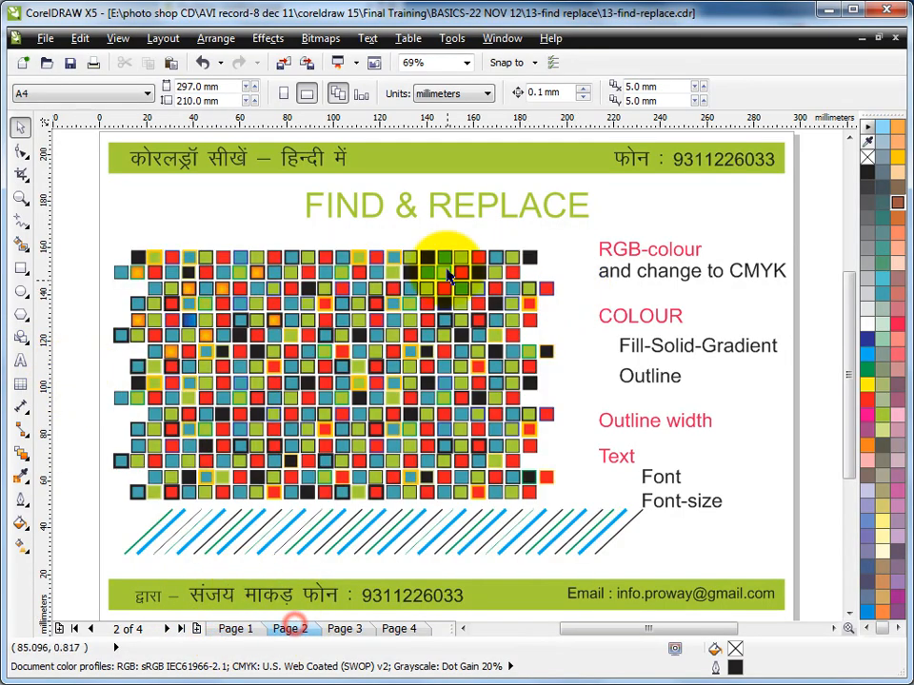
click(21, 362)
drag(349, 235, 407, 235)
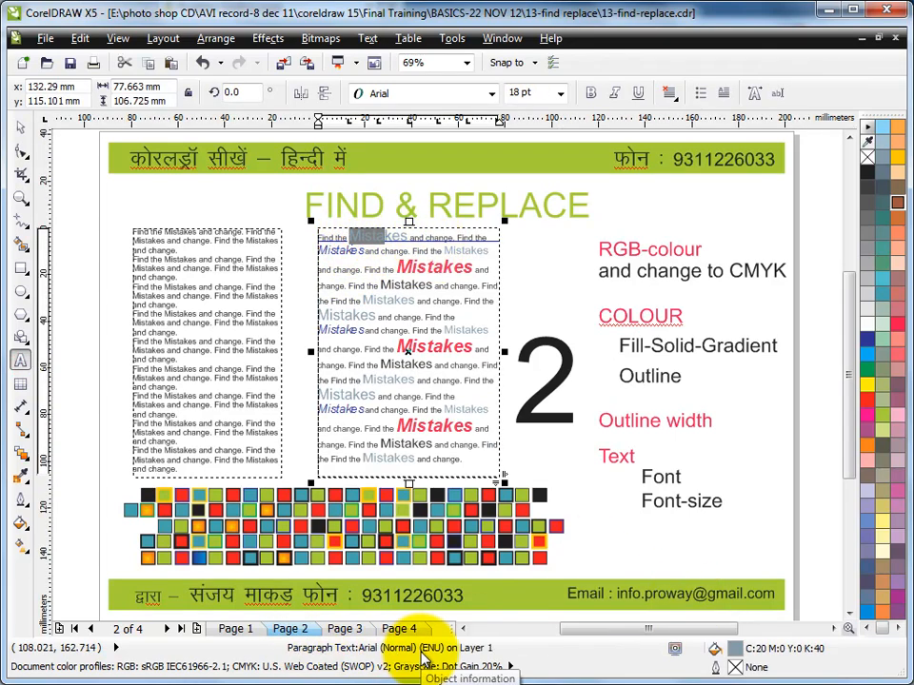
click(21, 126)
click(98, 197)
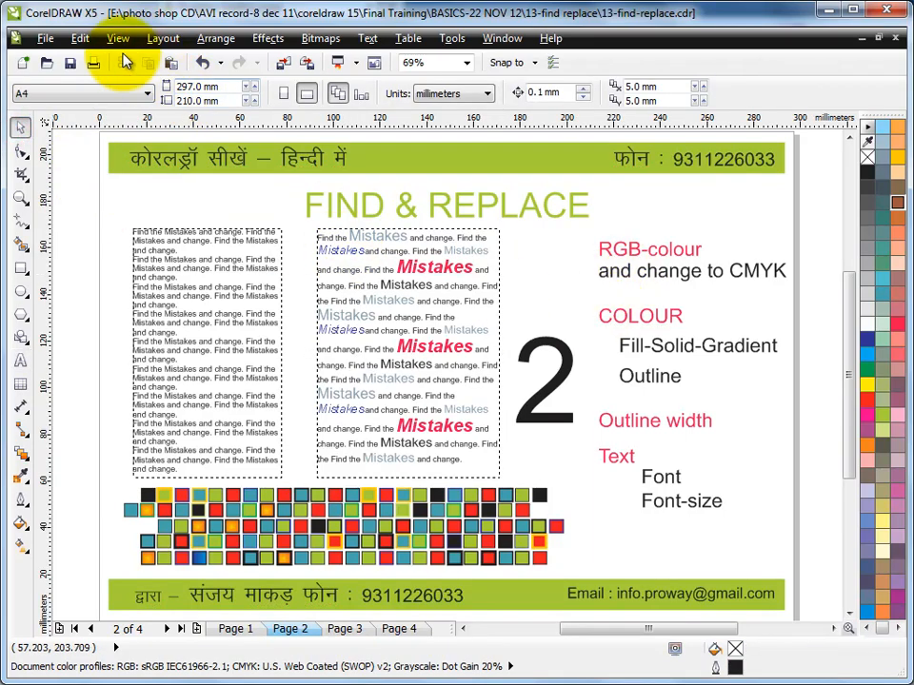
click(80, 38)
click(145, 441)
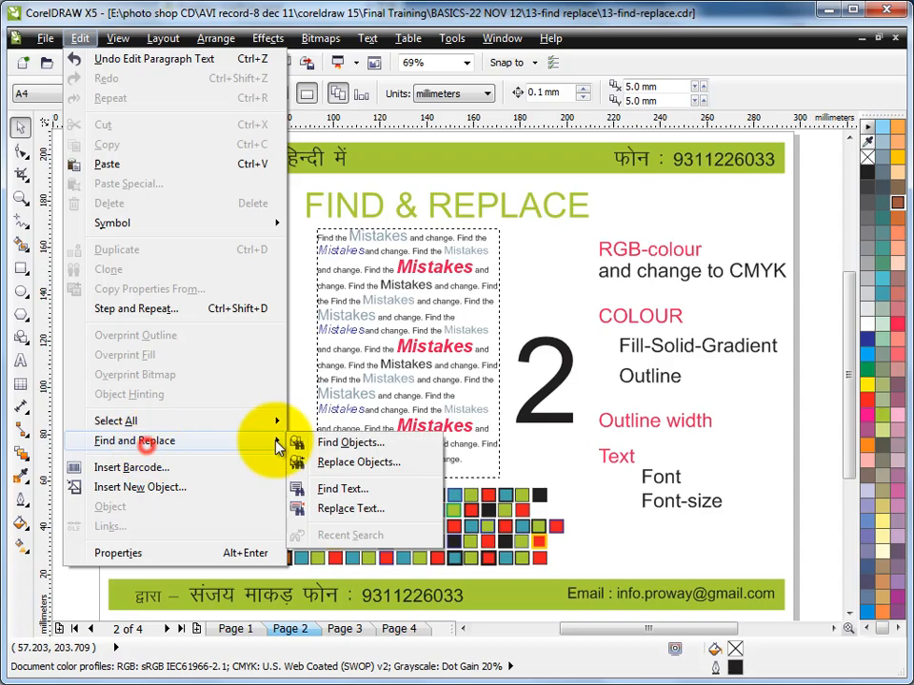
click(343, 509)
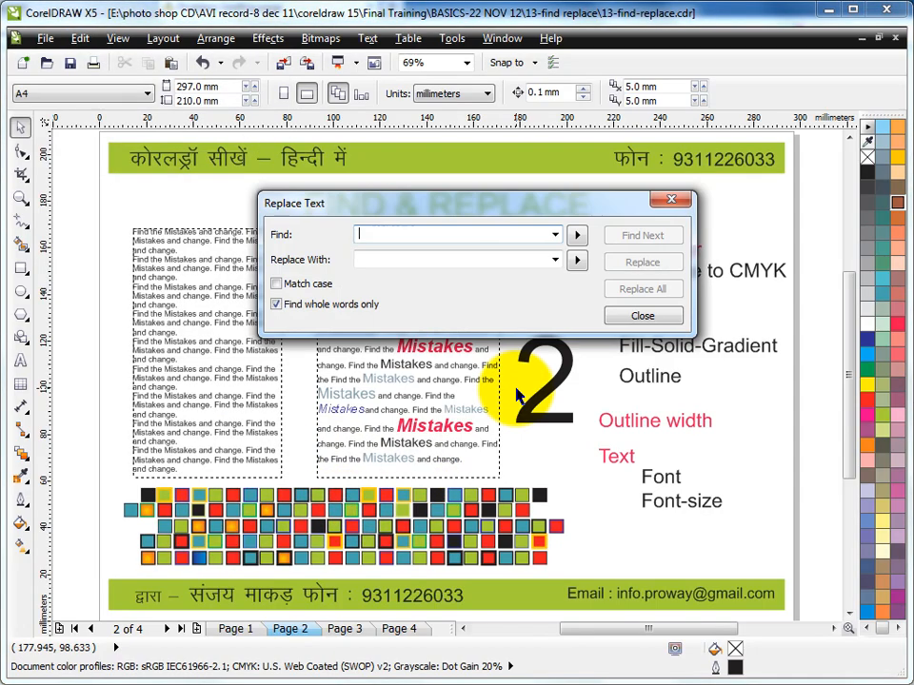
drag(469, 204, 463, 182)
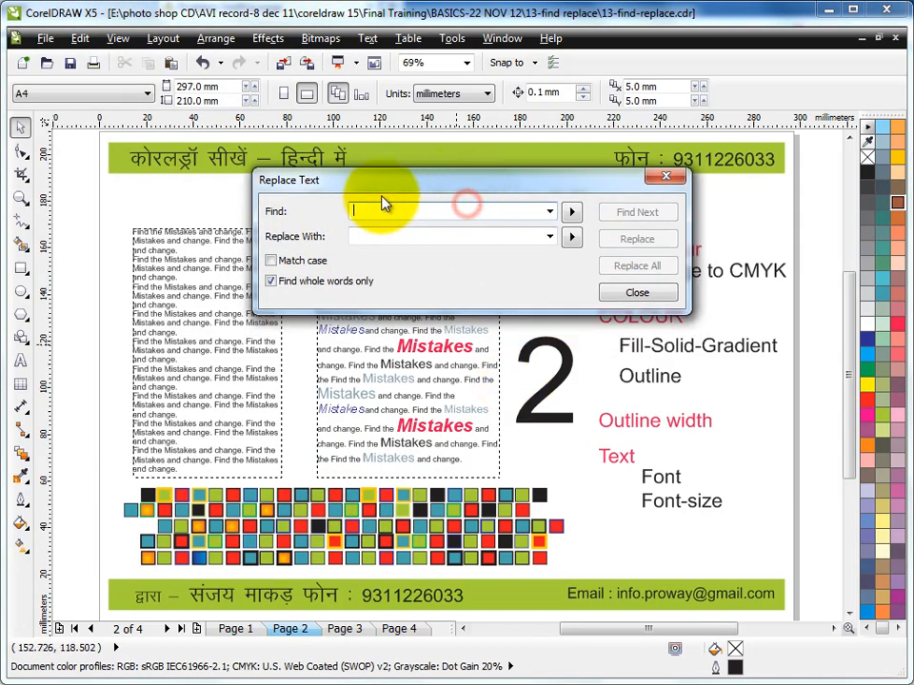
click(640, 295)
click(80, 39)
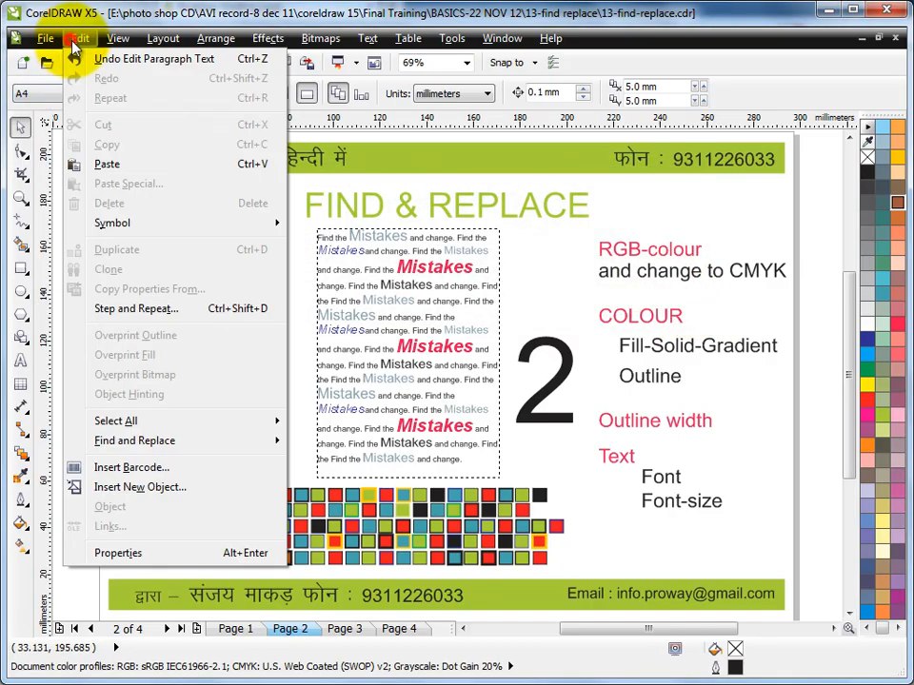
click(126, 448)
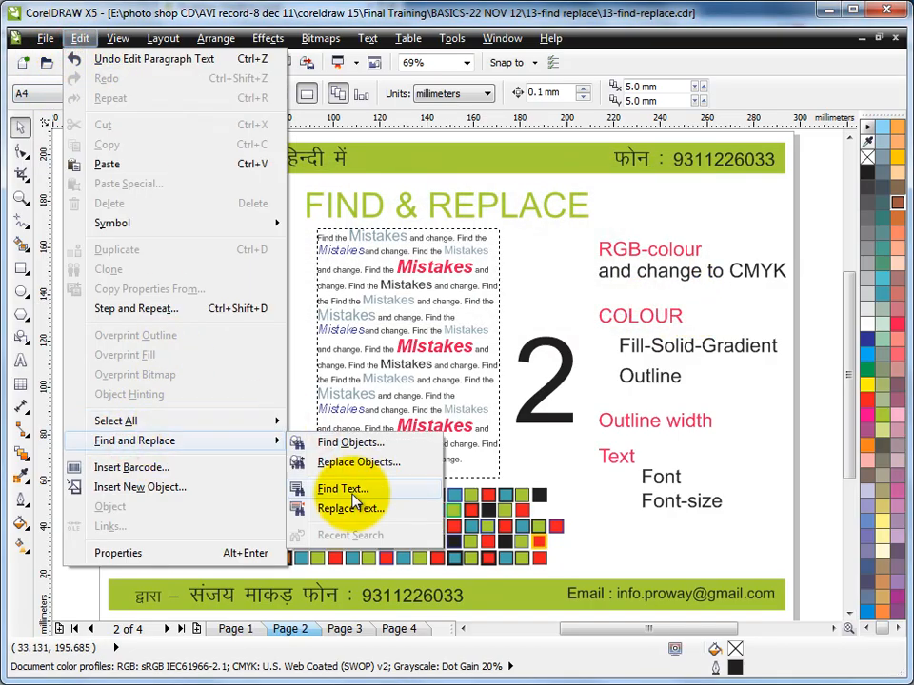
click(353, 494)
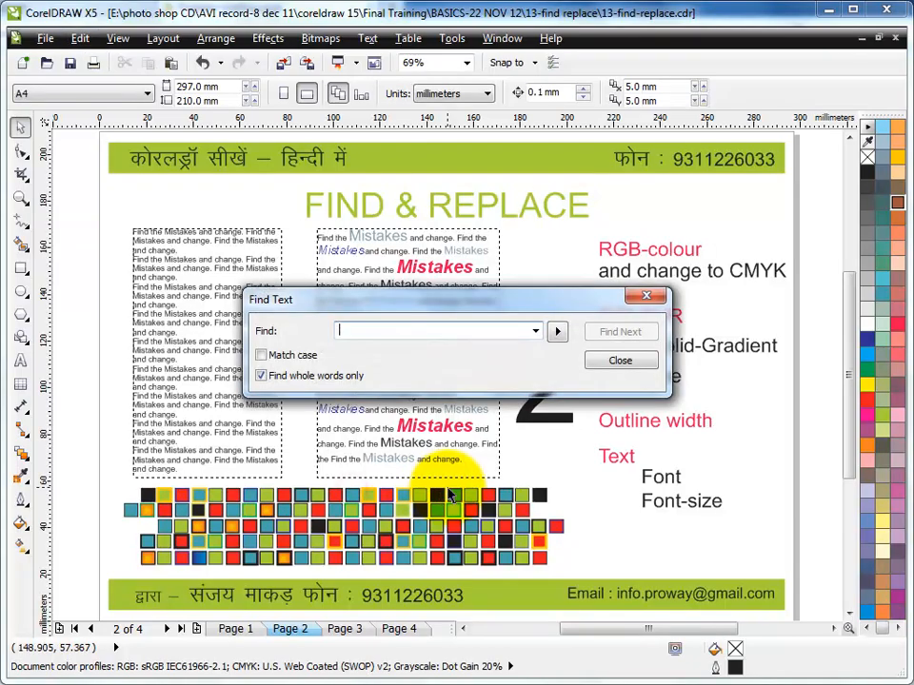
click(647, 370)
Step: Set up a text properties replacement that finds the Arial font and replaces it with Times New Roman
click(81, 40)
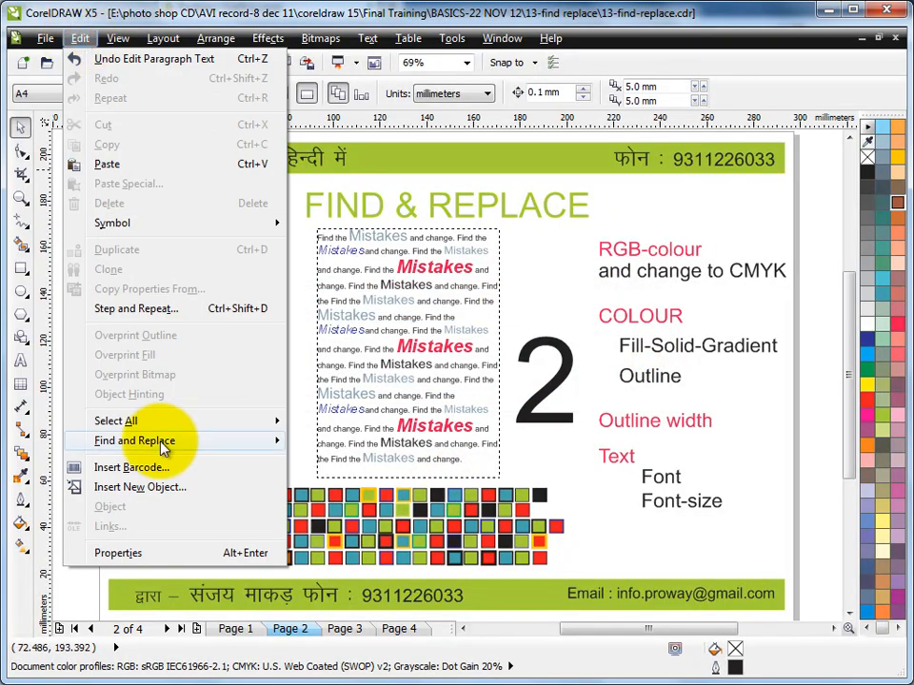
mouse_move(164, 447)
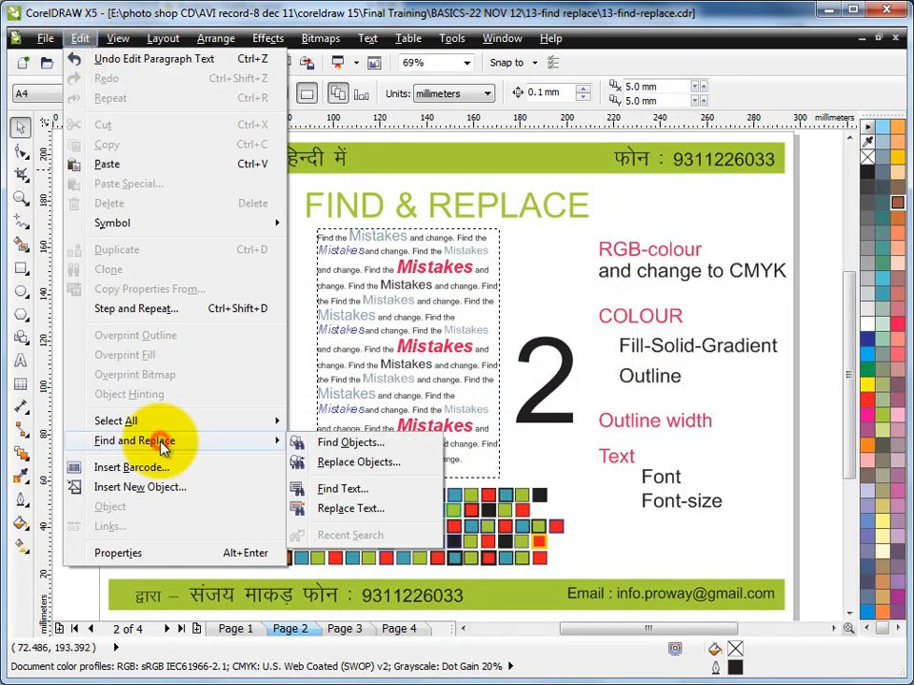
click(393, 463)
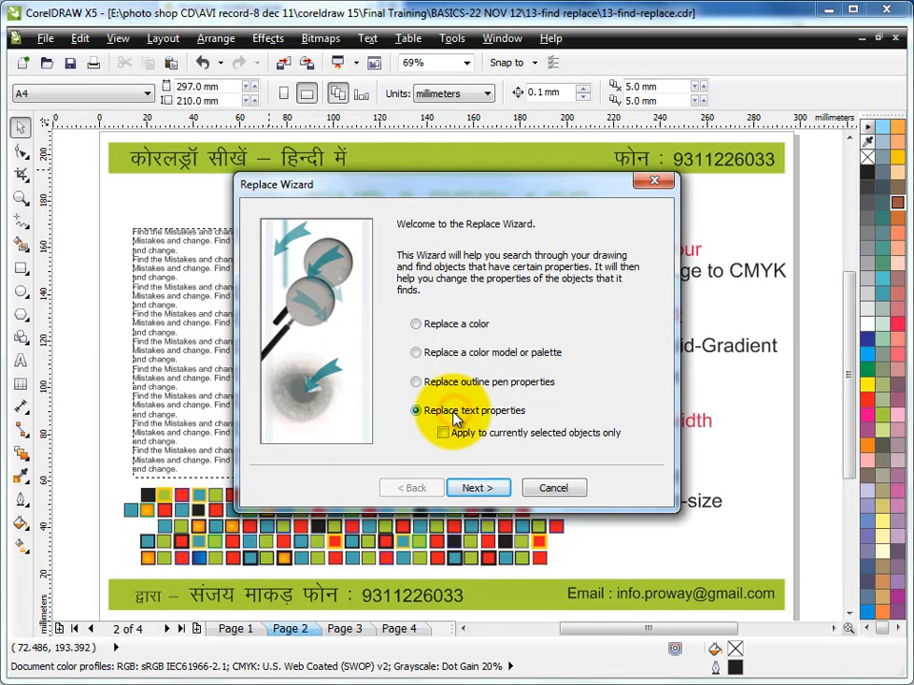
click(493, 487)
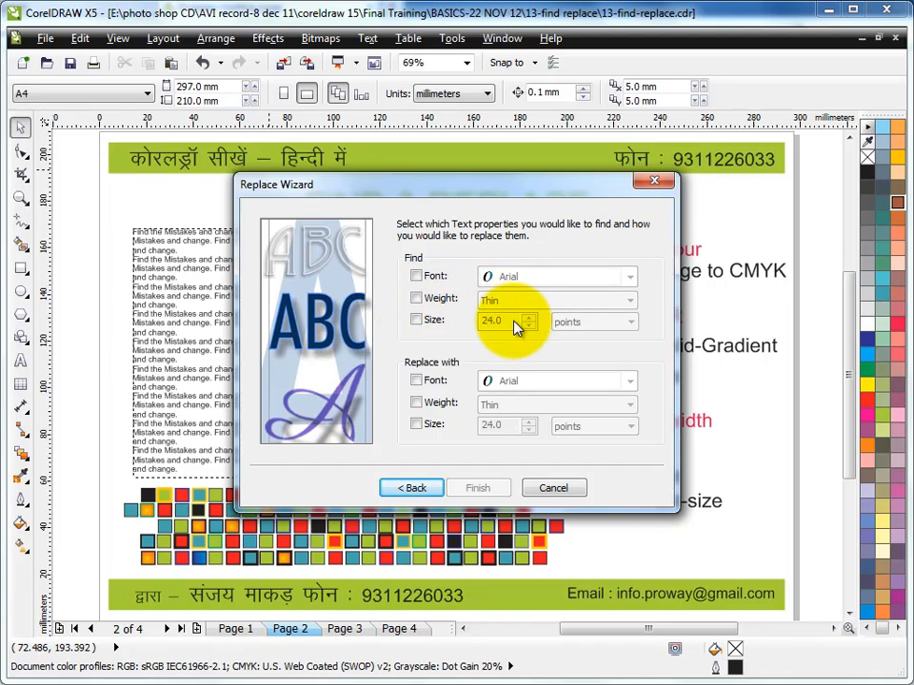
drag(509, 184, 583, 150)
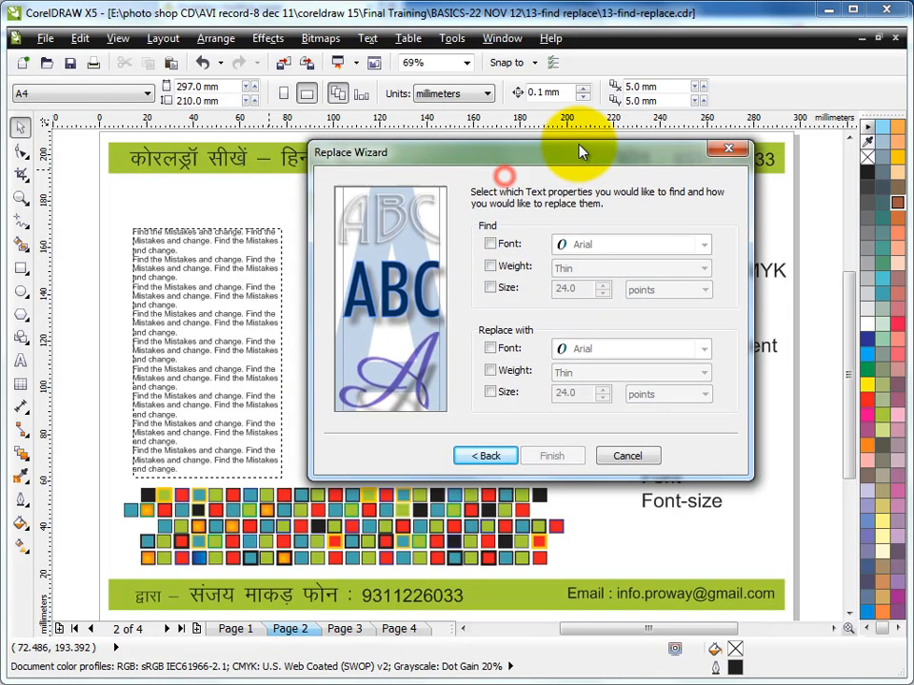
click(489, 243)
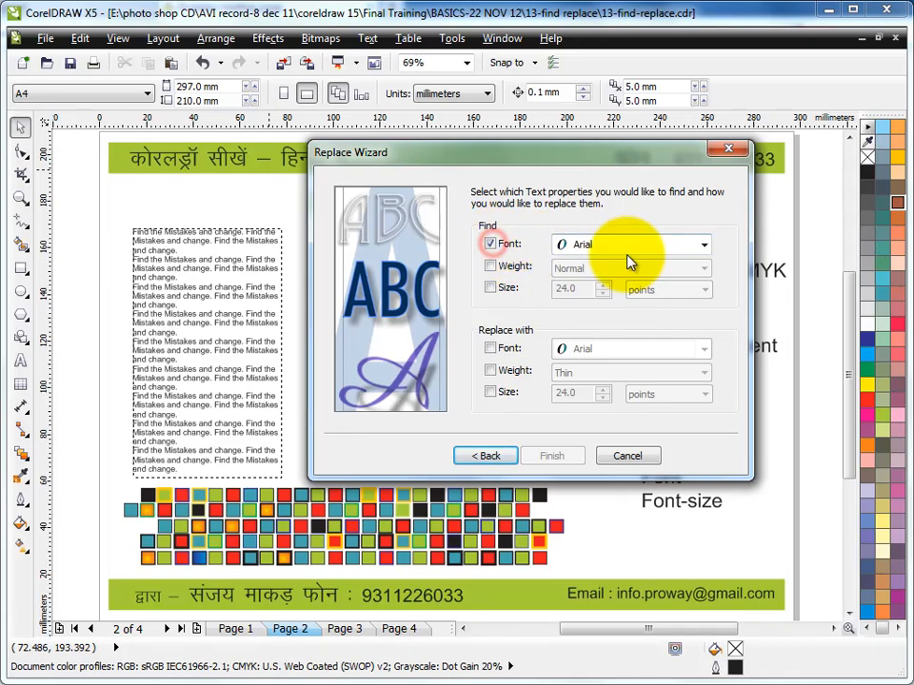
click(490, 349)
click(612, 354)
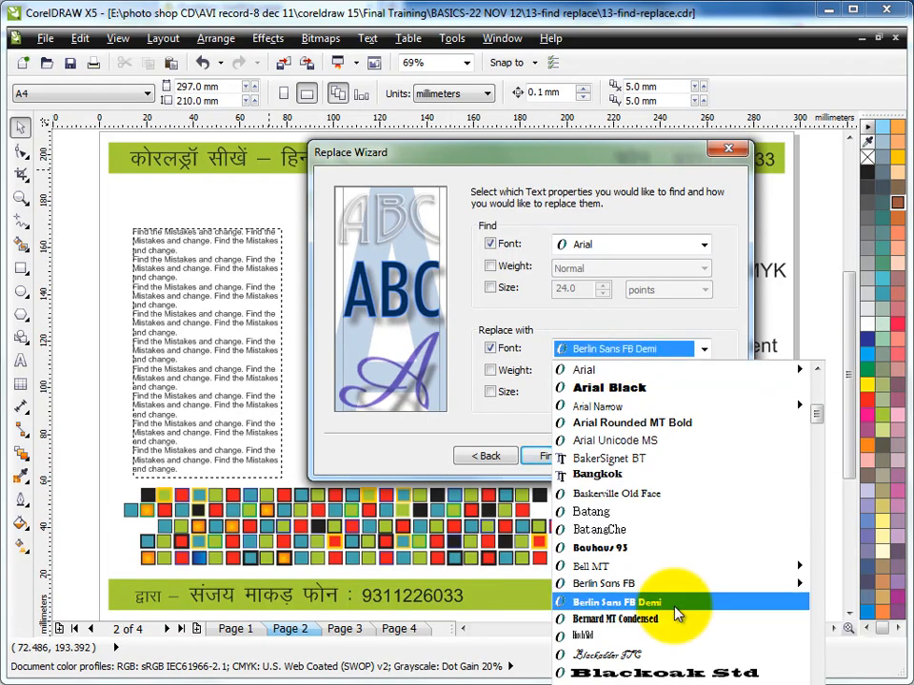
scroll(676, 614, down, 15)
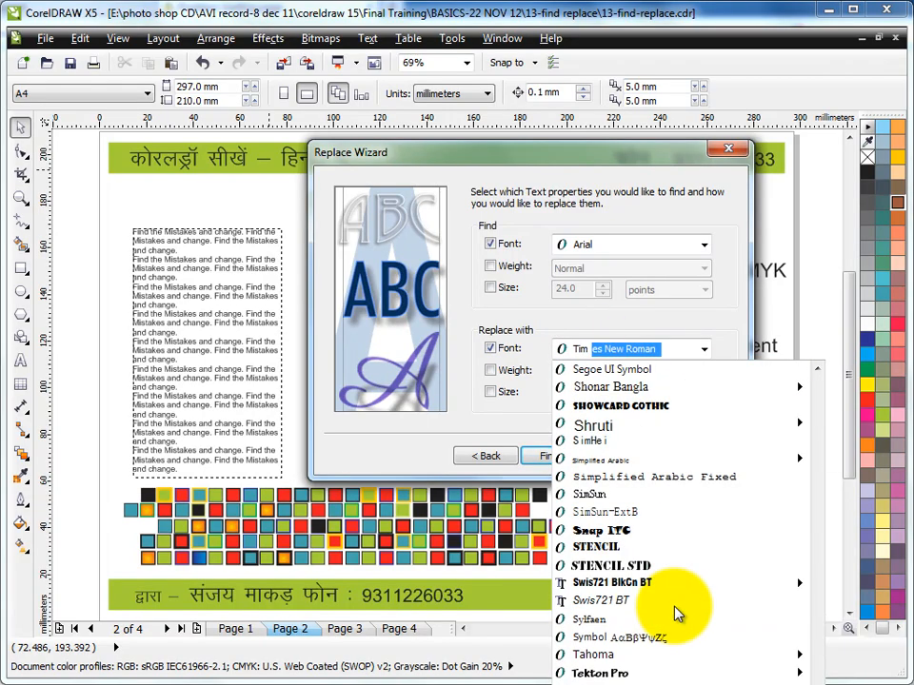
click(618, 681)
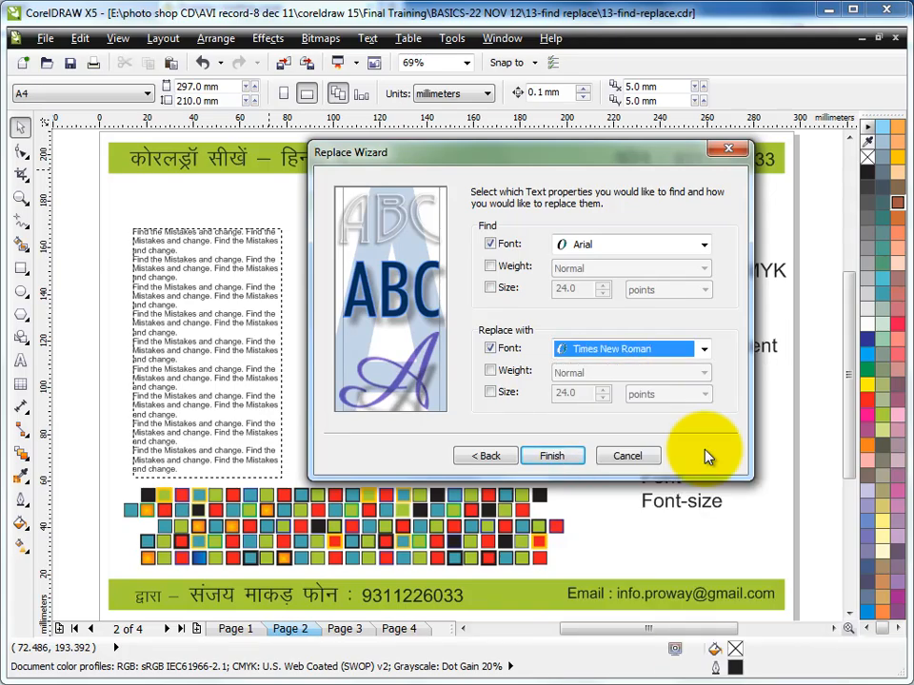
drag(547, 154, 728, 96)
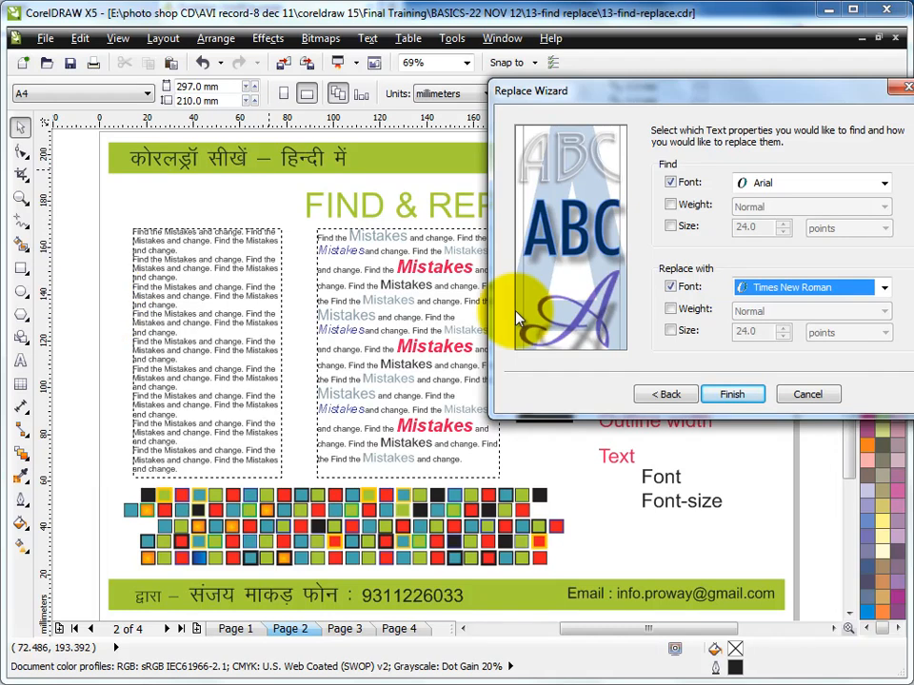
click(729, 393)
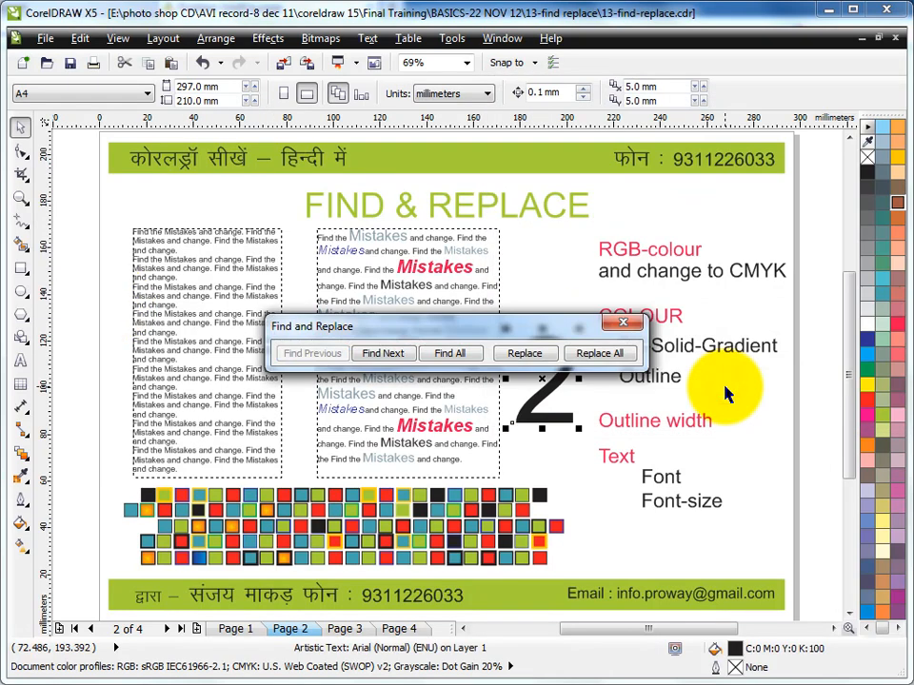
Step: Apply the Arial to Times New Roman replacement to all matching text on pages 2 and 3
click(604, 355)
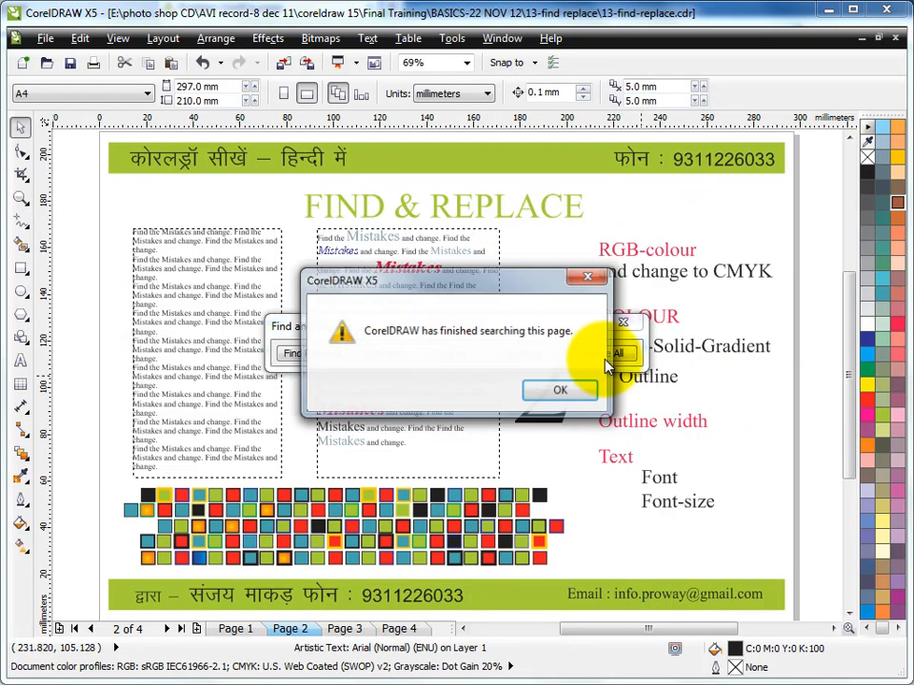
click(557, 395)
click(345, 628)
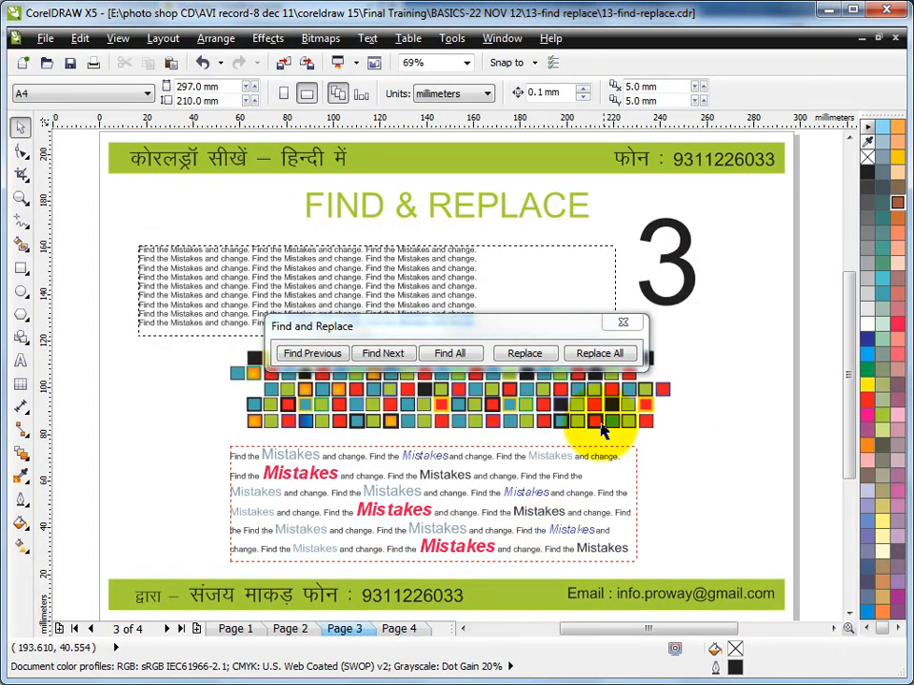
click(599, 354)
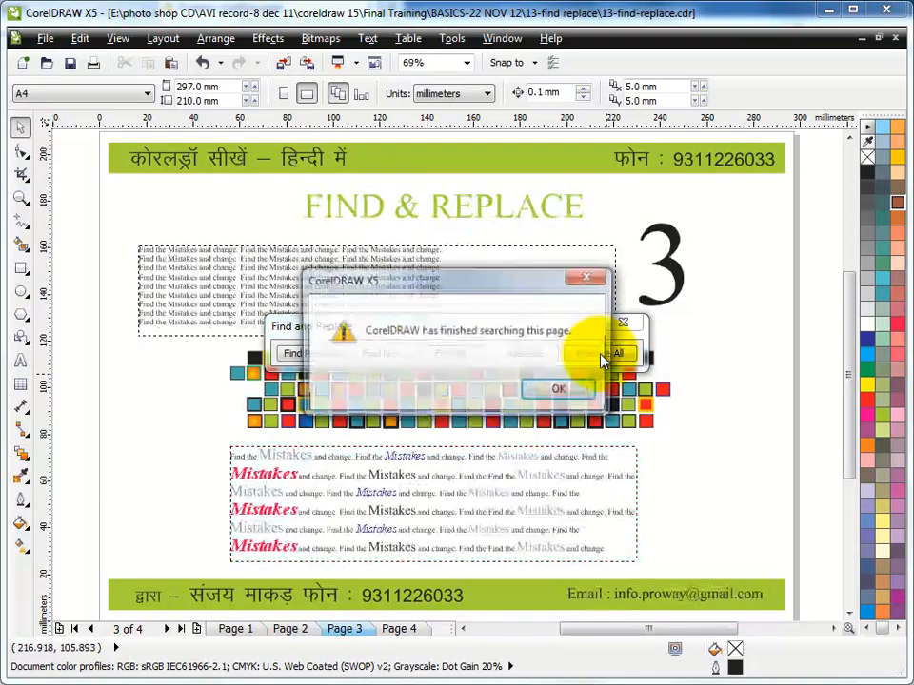
click(557, 388)
drag(555, 336, 567, 204)
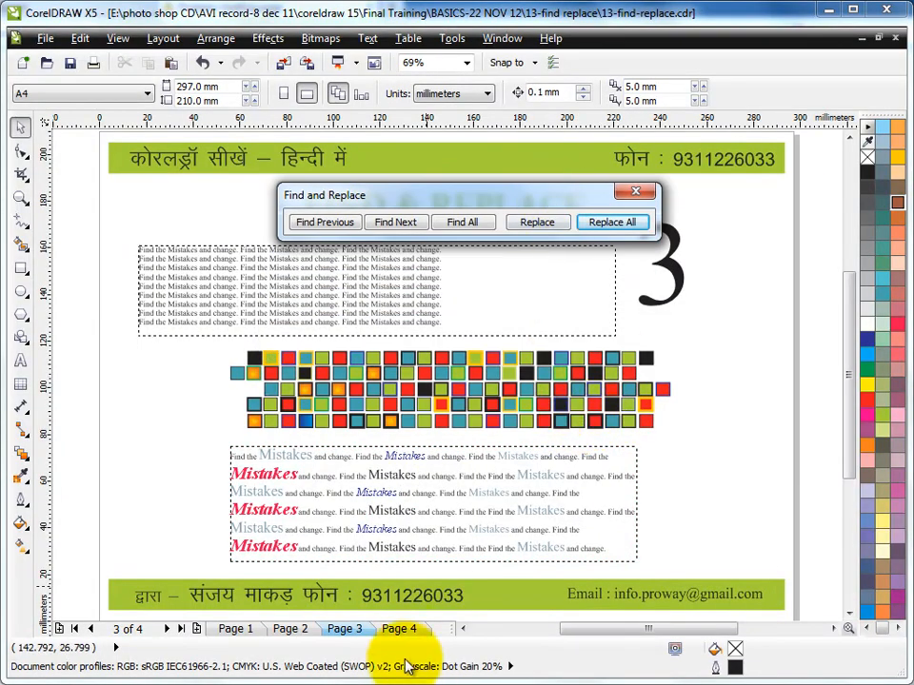
Step: Replace all Arial text with Times New Roman on pages 4 and 1, and close Find and Replace
click(399, 629)
click(618, 221)
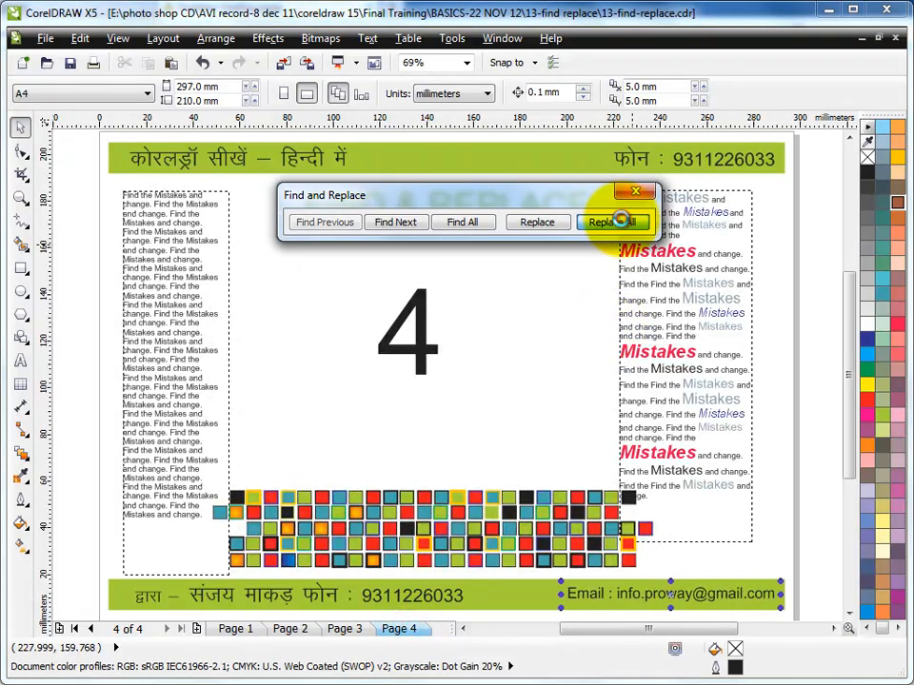
click(574, 259)
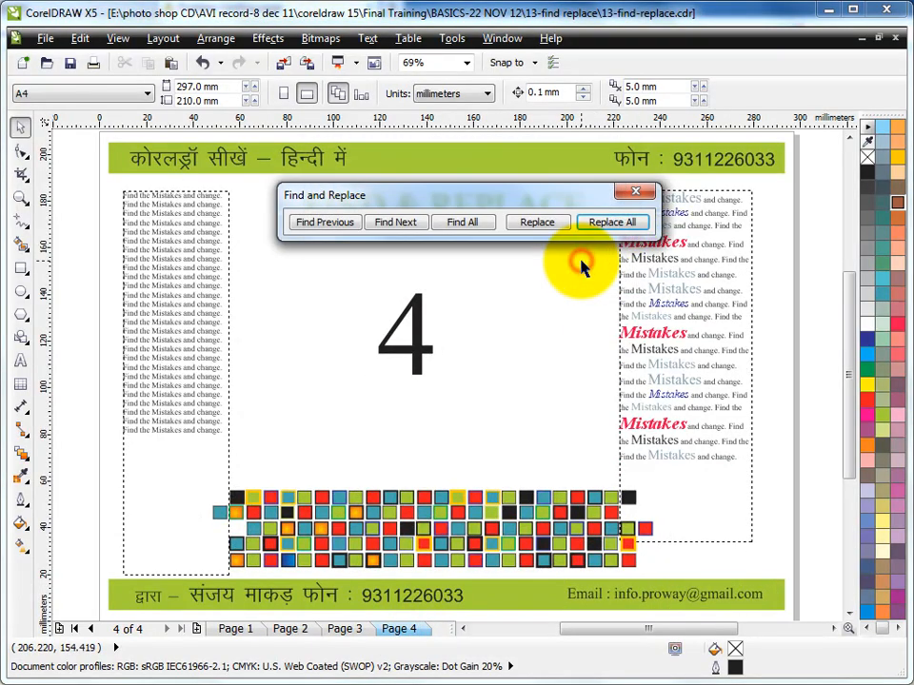
click(238, 630)
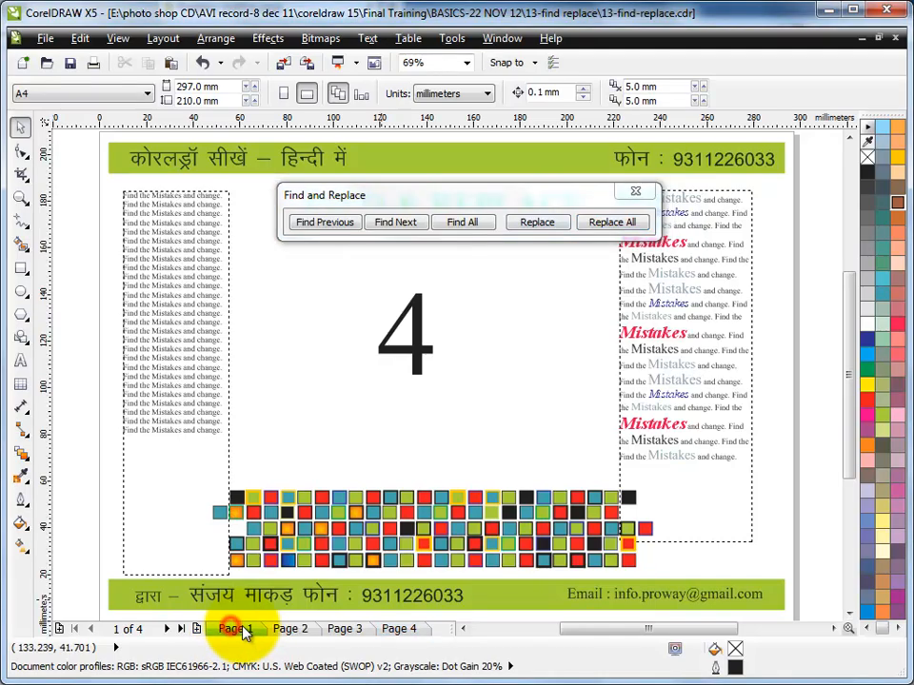
click(608, 222)
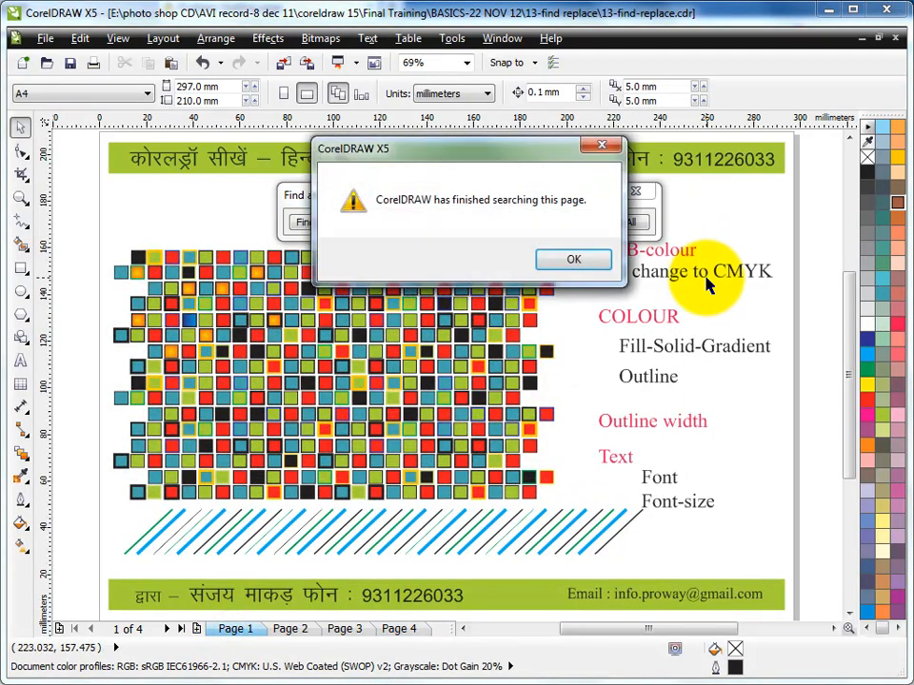
click(577, 260)
click(715, 221)
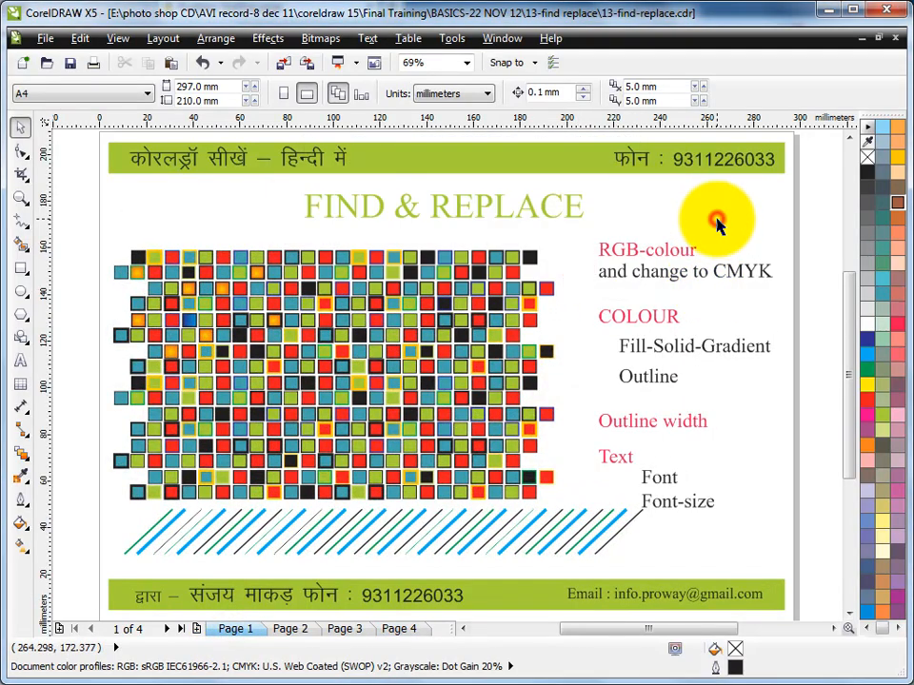
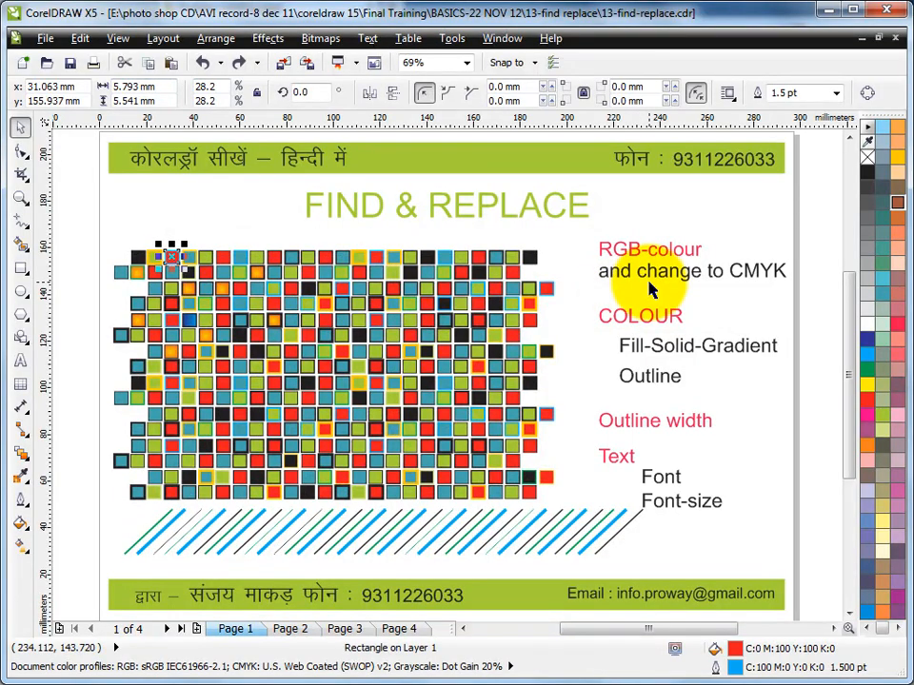
Step: Step back through the edit history past the text correction, restore the "Mistakes" wording in Arial, and deselect the text
key(ctrl+z)
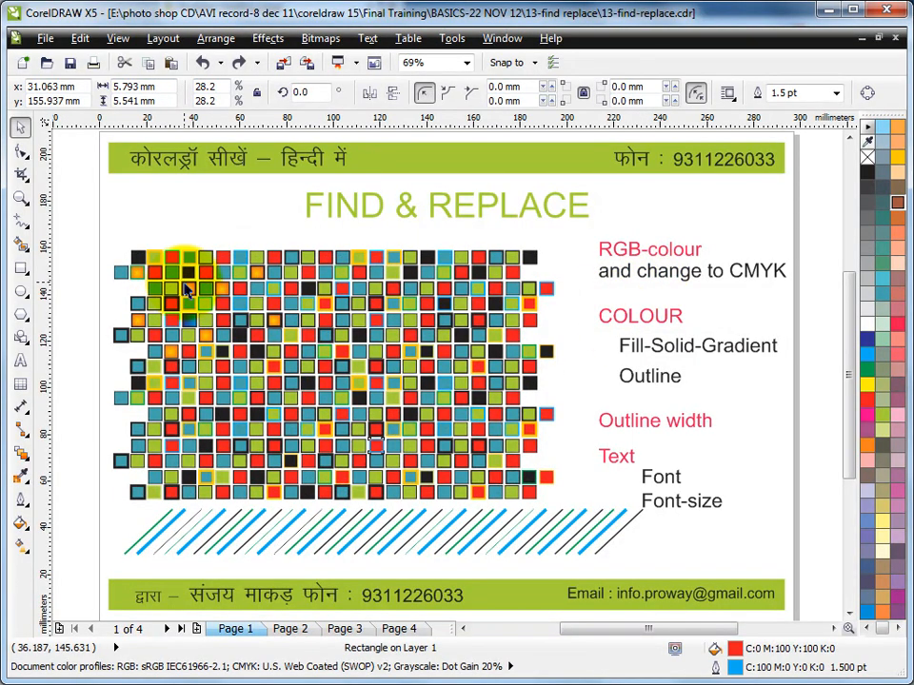
key(ctrl+z)
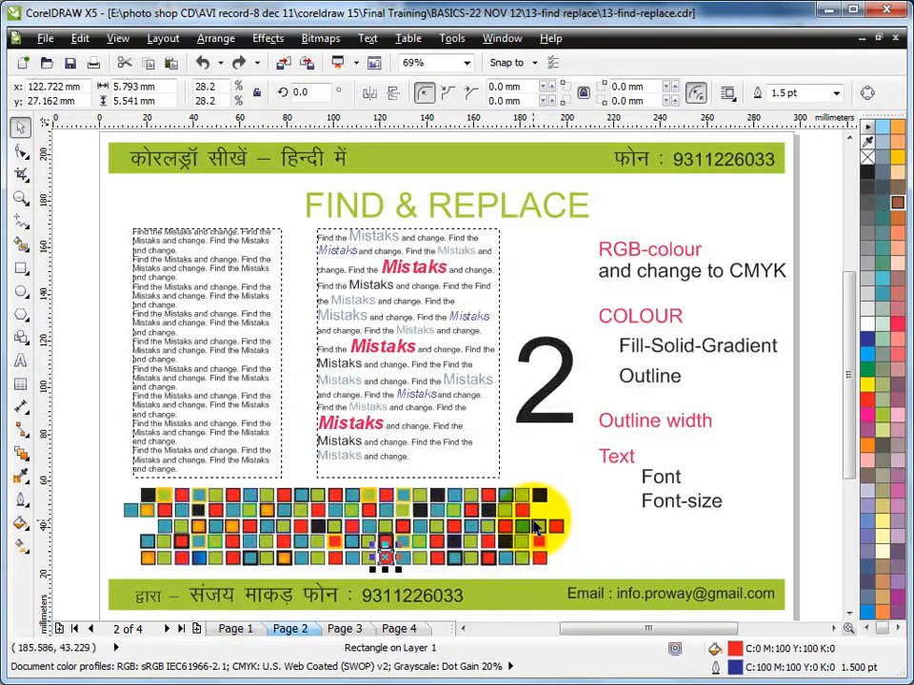
key(ctrl+z)
key(ctrl+z)
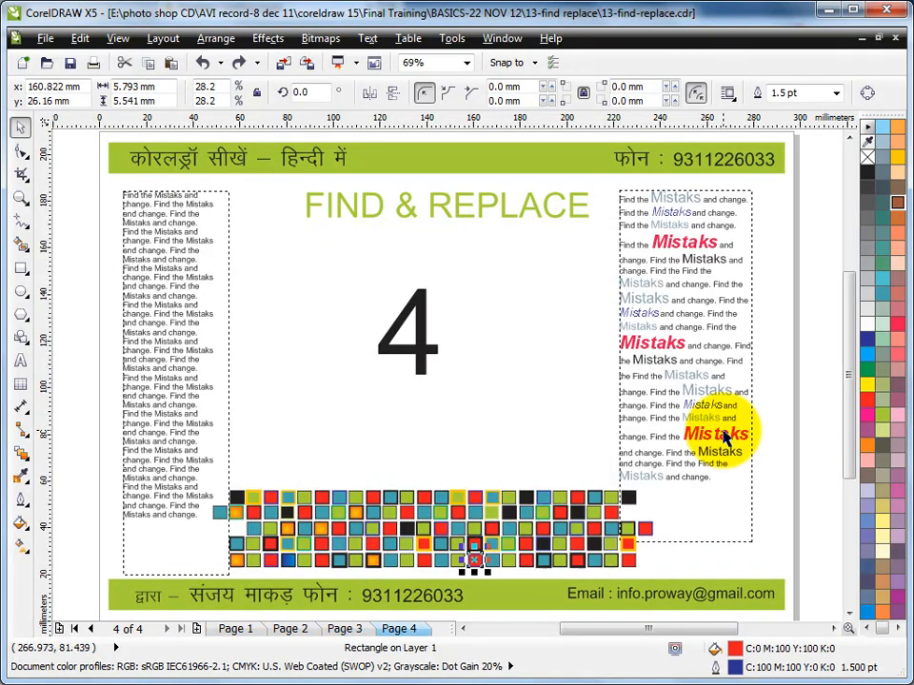
key(ctrl+z)
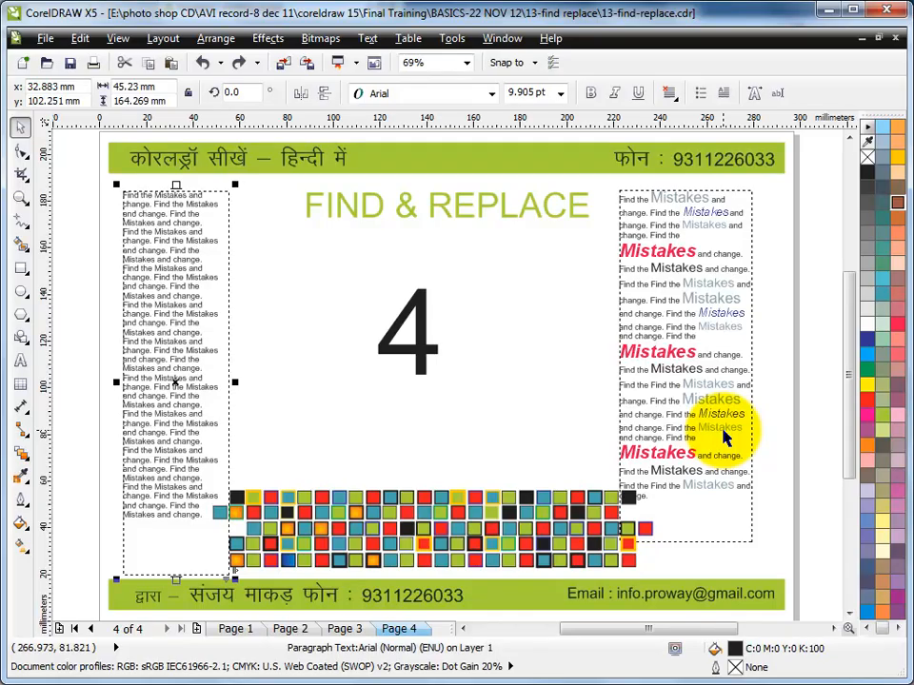
click(766, 314)
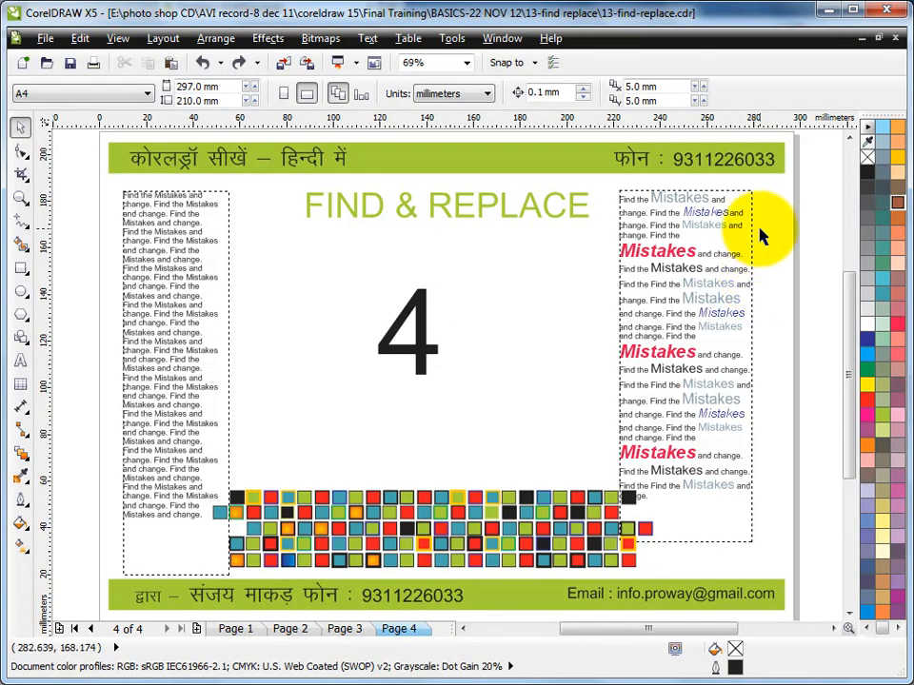
Step: On page 2, inspect the font of the multicolored text block and the fill color of the "RGB-colour" heading
key(Page_Up)
key(Page_Up)
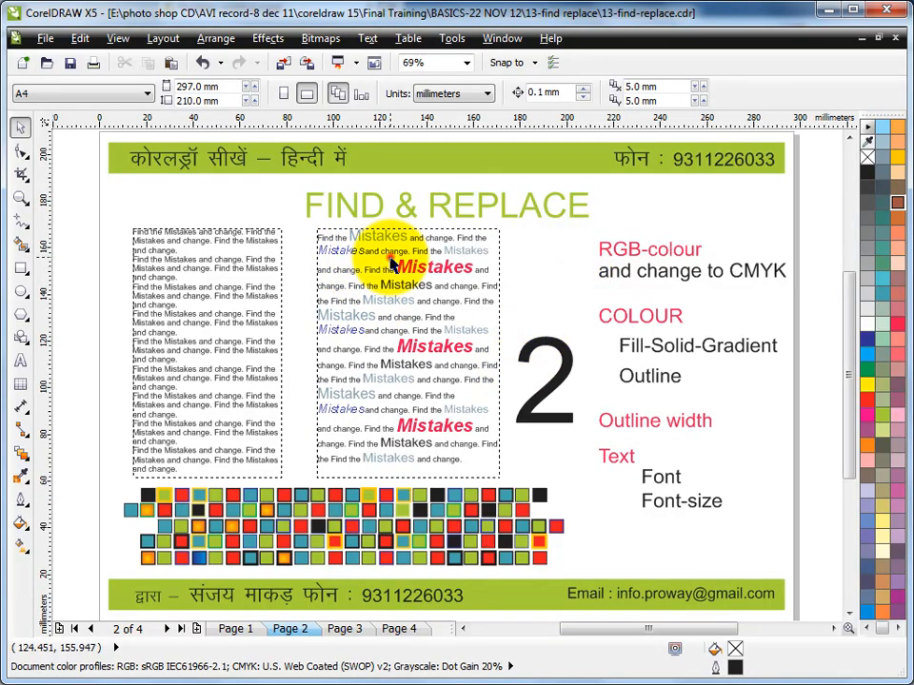
click(412, 277)
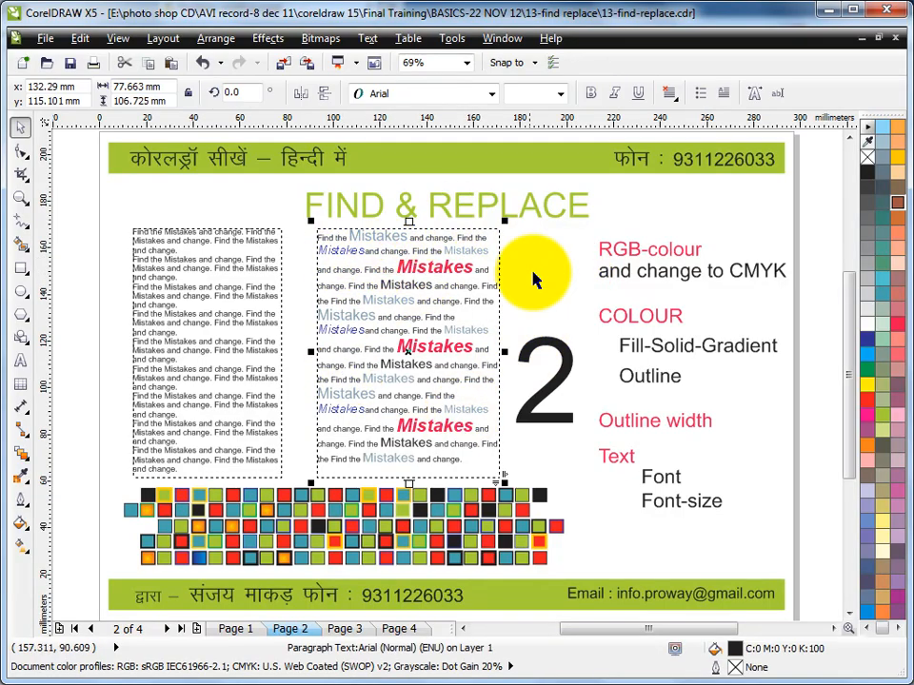
click(628, 217)
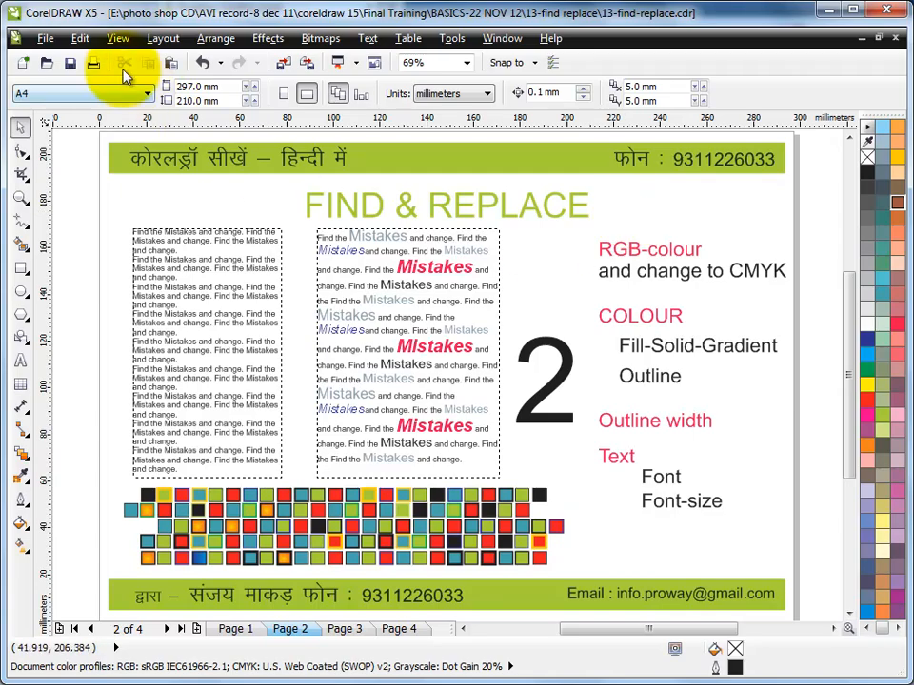
click(623, 249)
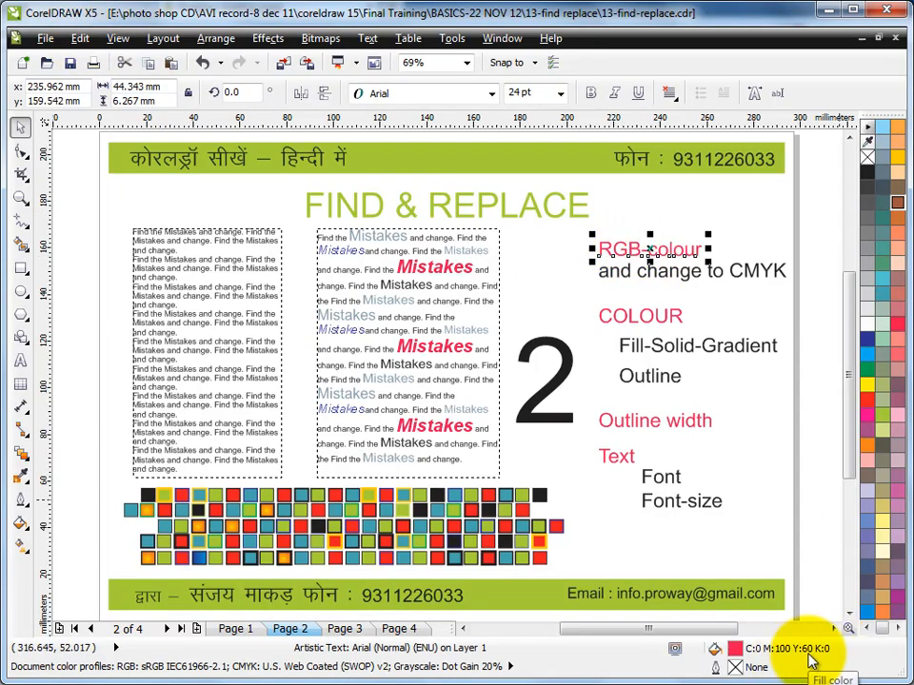
click(624, 202)
Step: Start replacing a fill color in the document, with C0 M100 Y60 K0 as the color to find
click(80, 39)
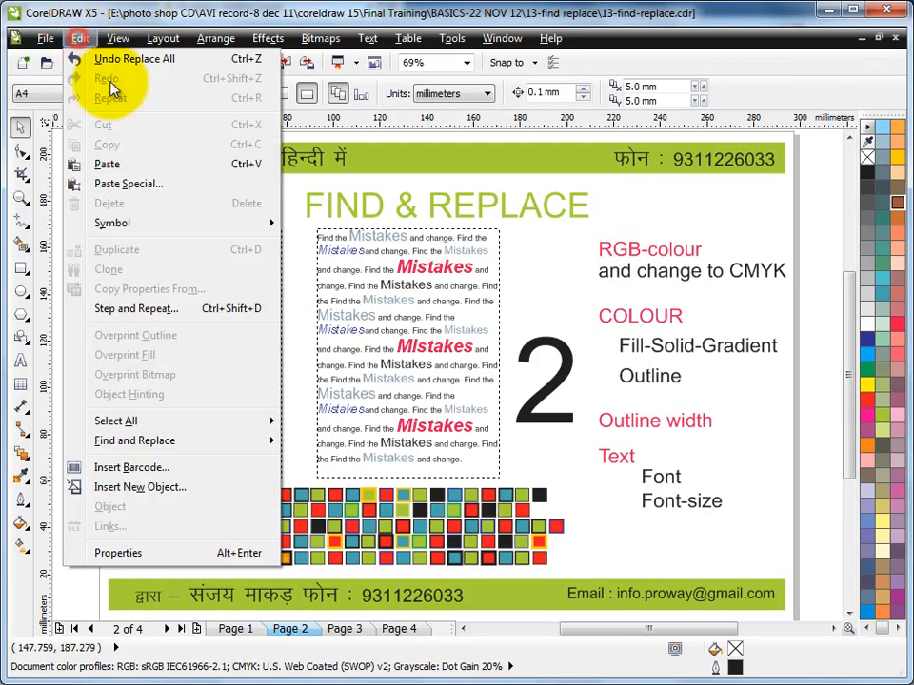
mouse_move(157, 440)
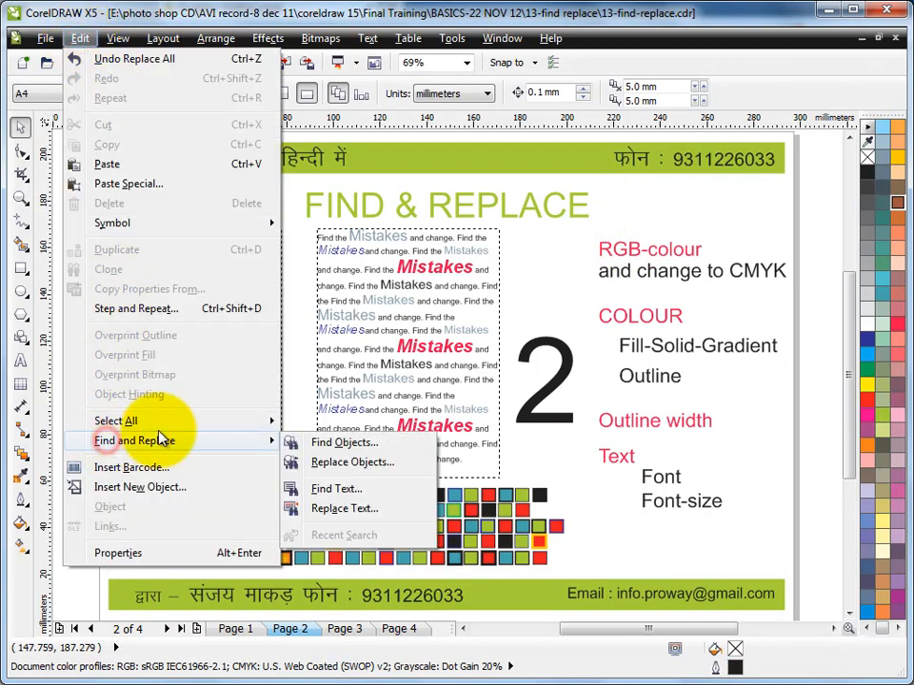
click(354, 462)
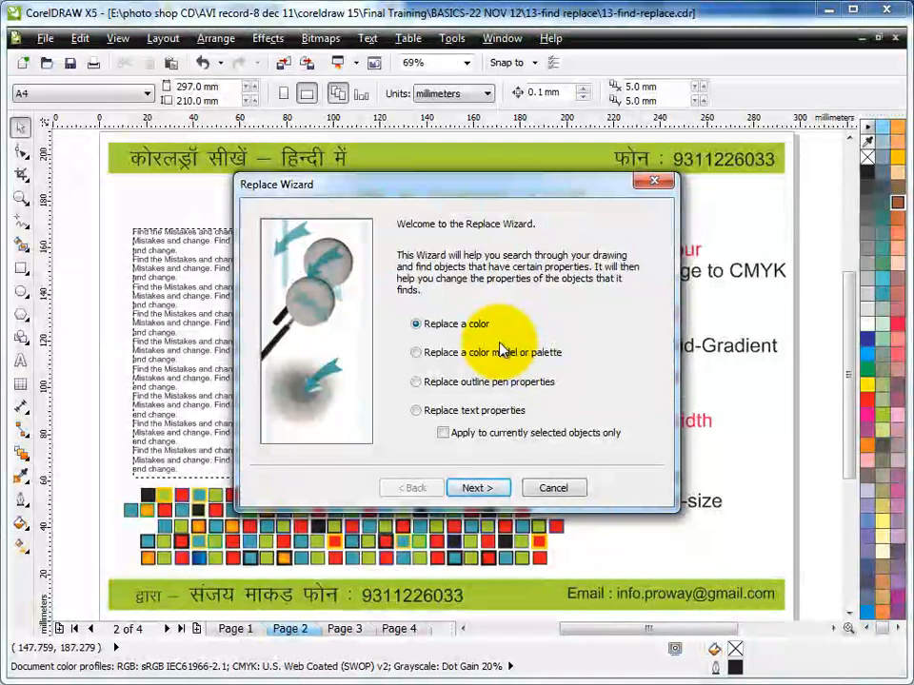
click(473, 488)
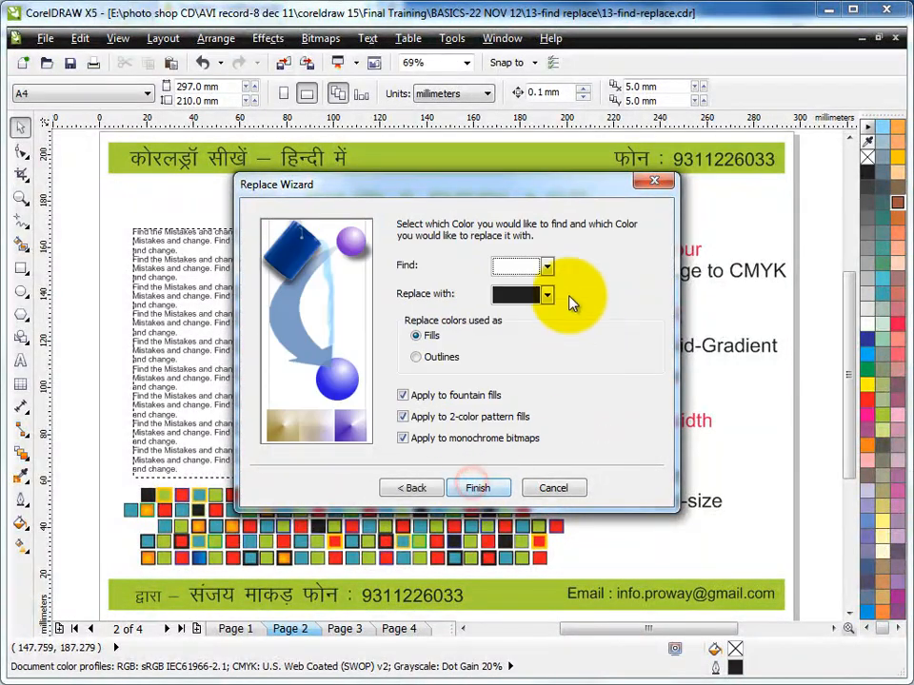
click(547, 267)
click(530, 400)
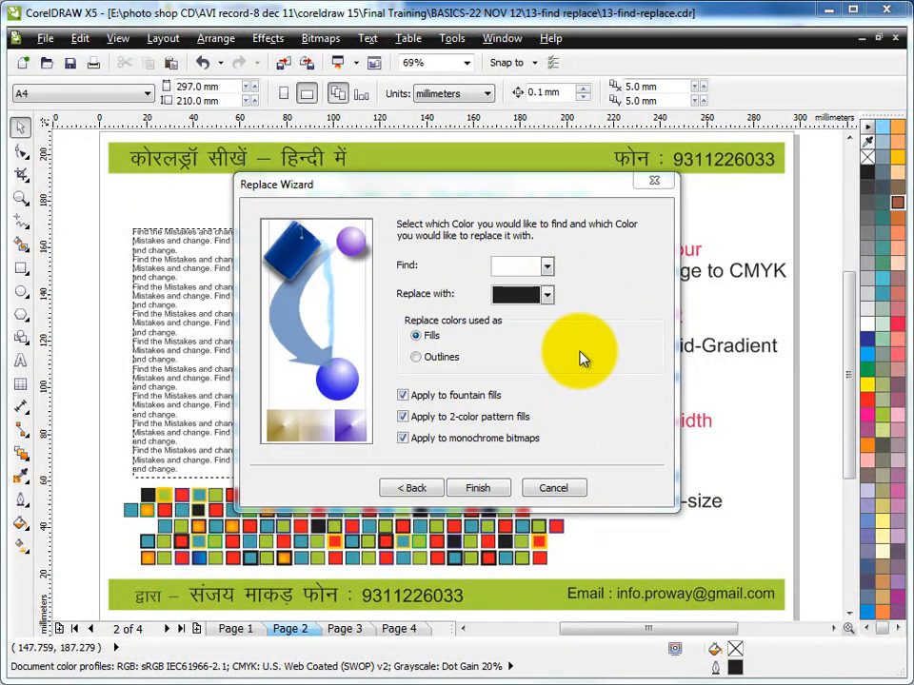
double_click(404, 329)
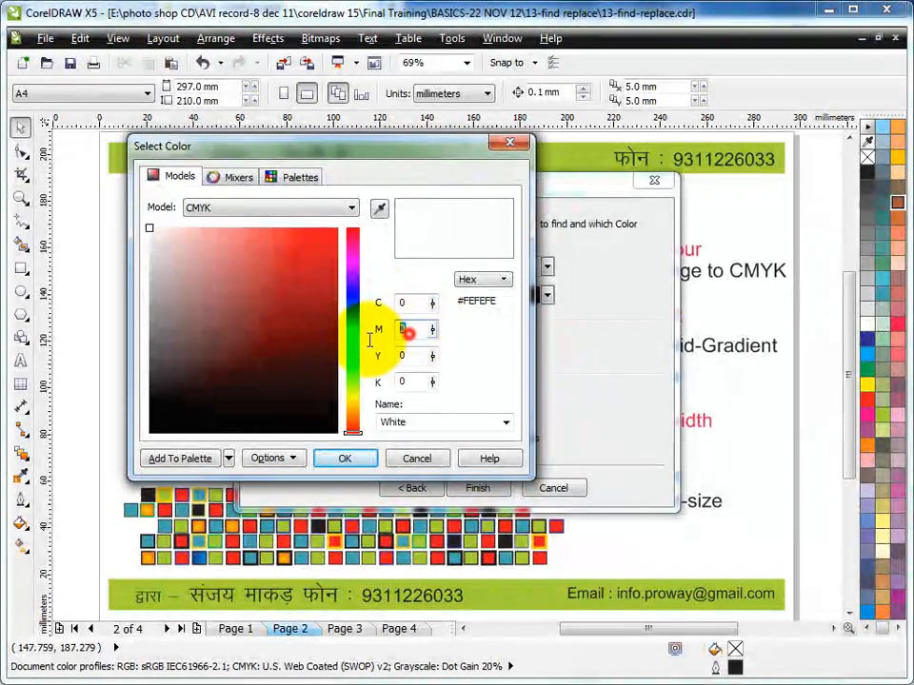
key(Tab)
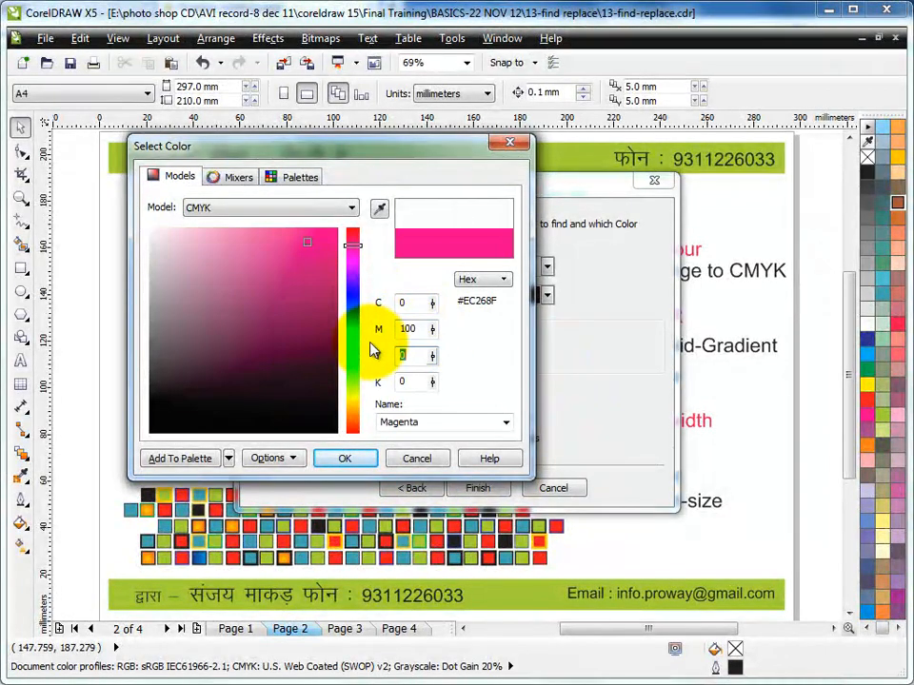
text(60)
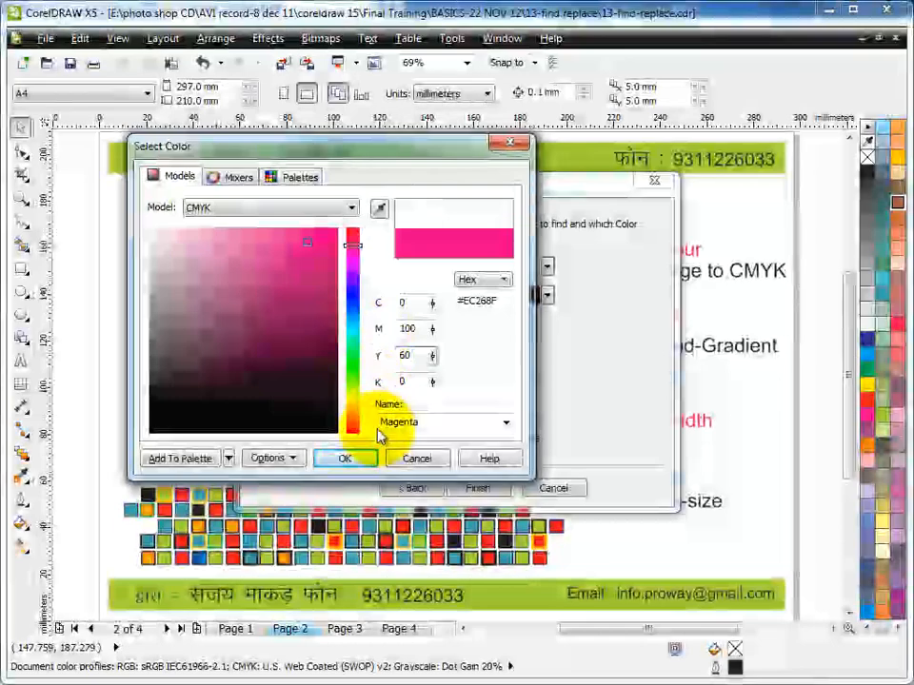
click(345, 458)
Step: Choose a replacement swatch, try to replace the pink fills one by one on page 2, and close Find and Replace
click(550, 295)
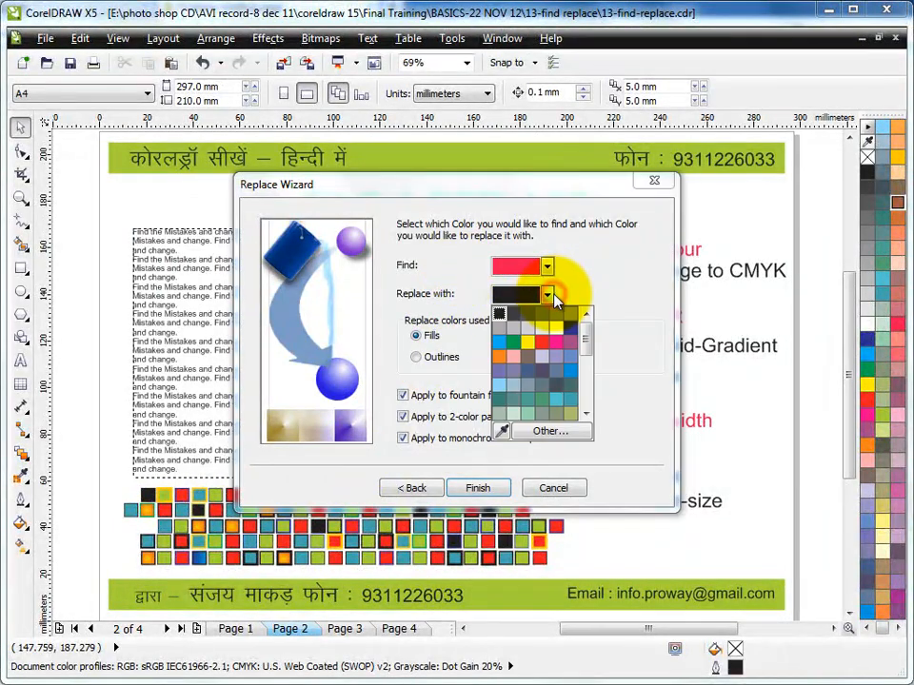
click(575, 350)
click(473, 487)
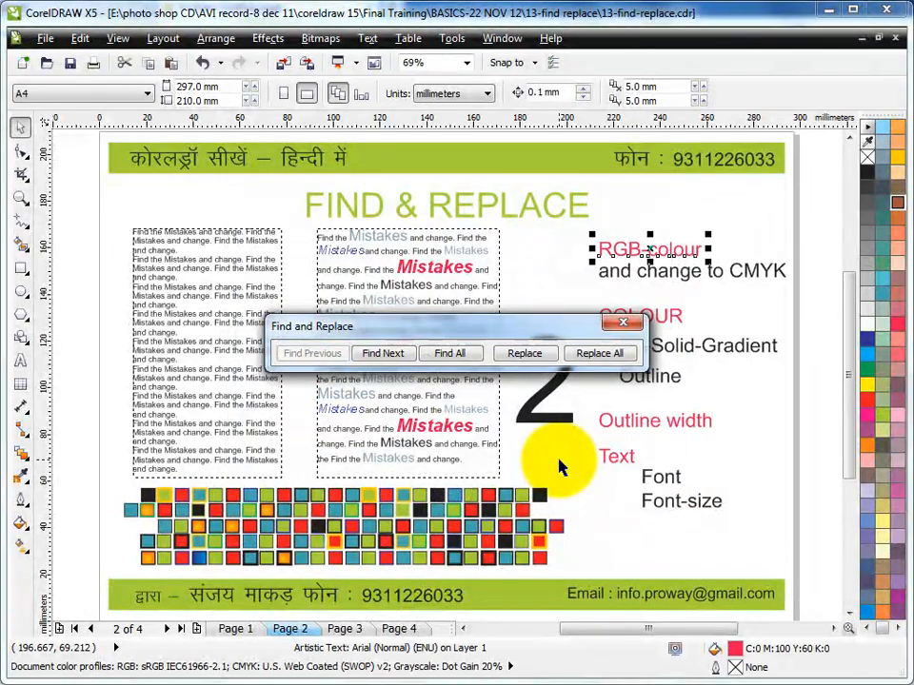
click(524, 354)
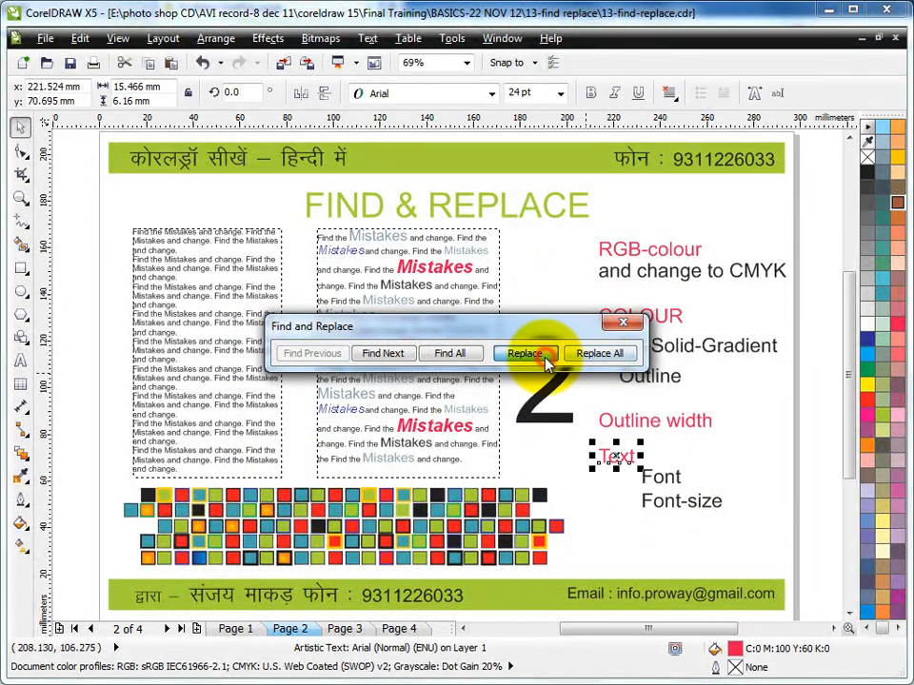
click(525, 353)
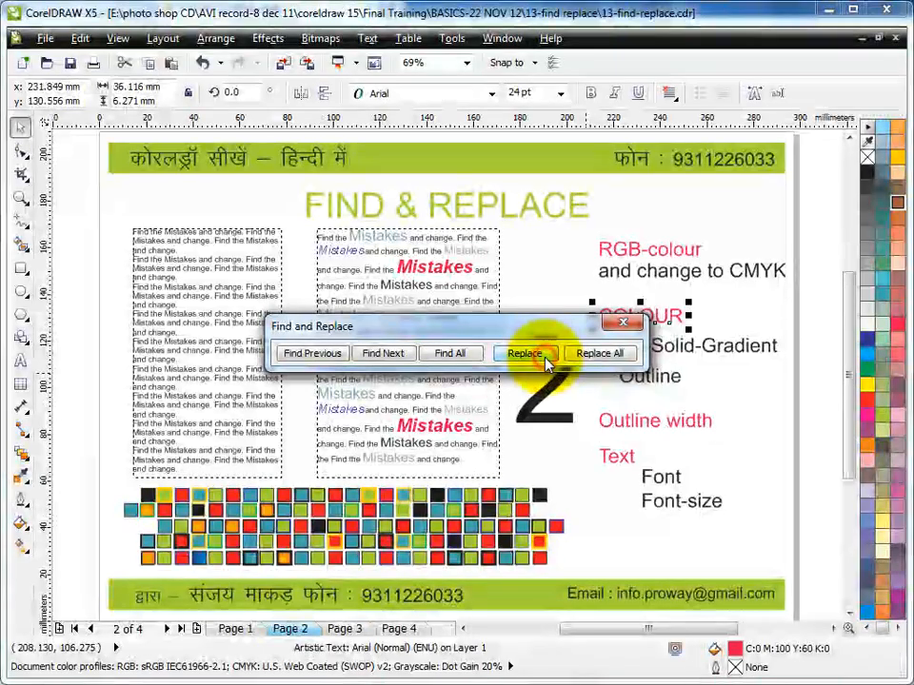
click(546, 359)
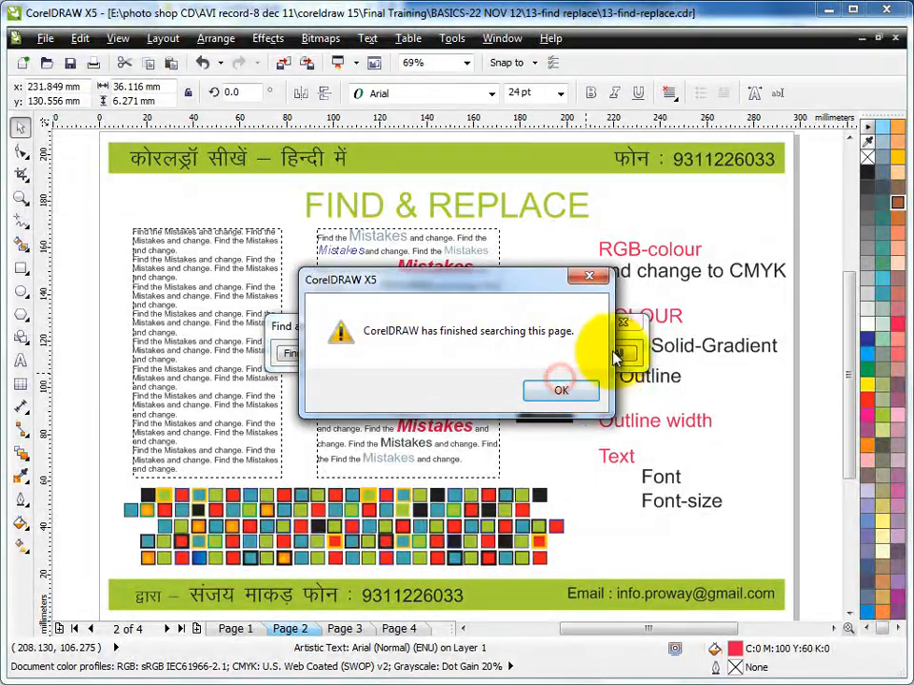
click(575, 388)
click(623, 323)
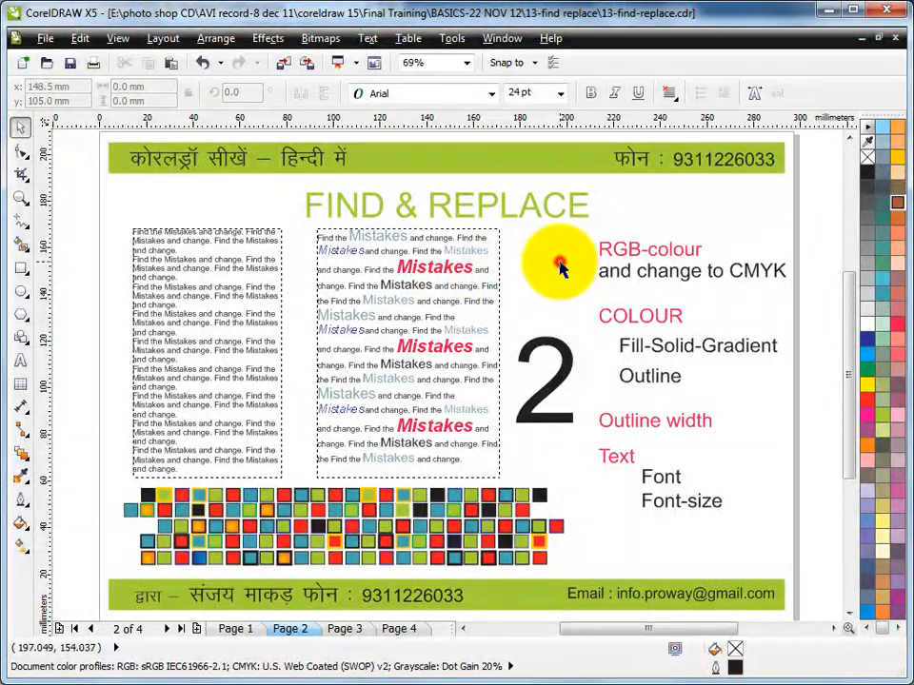
click(559, 269)
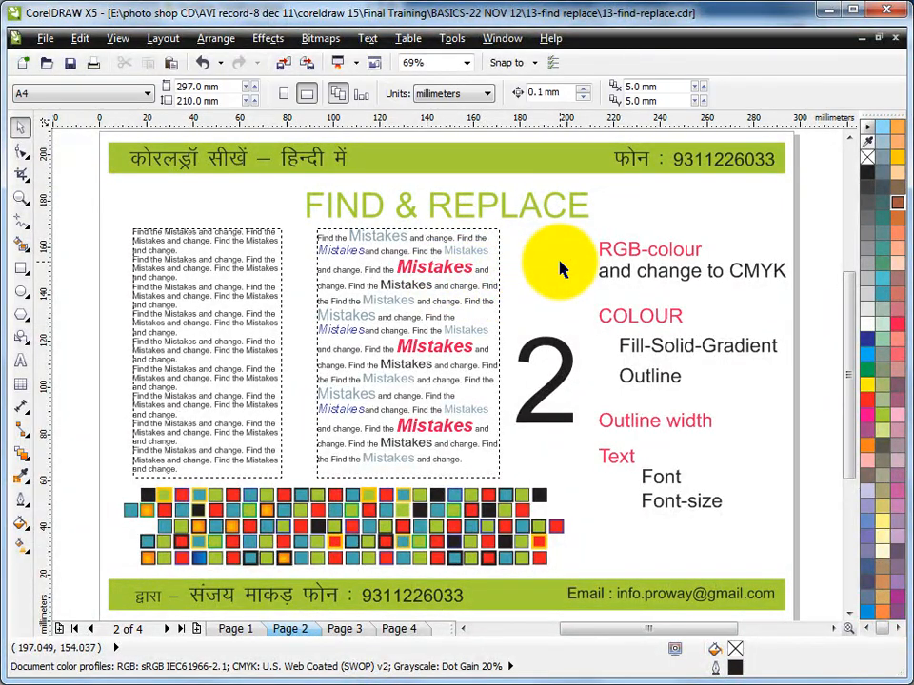
Step: Start another fill color replacement, sampling the pink of the "RGB-colour" heading as the color to find
click(79, 38)
mouse_move(136, 443)
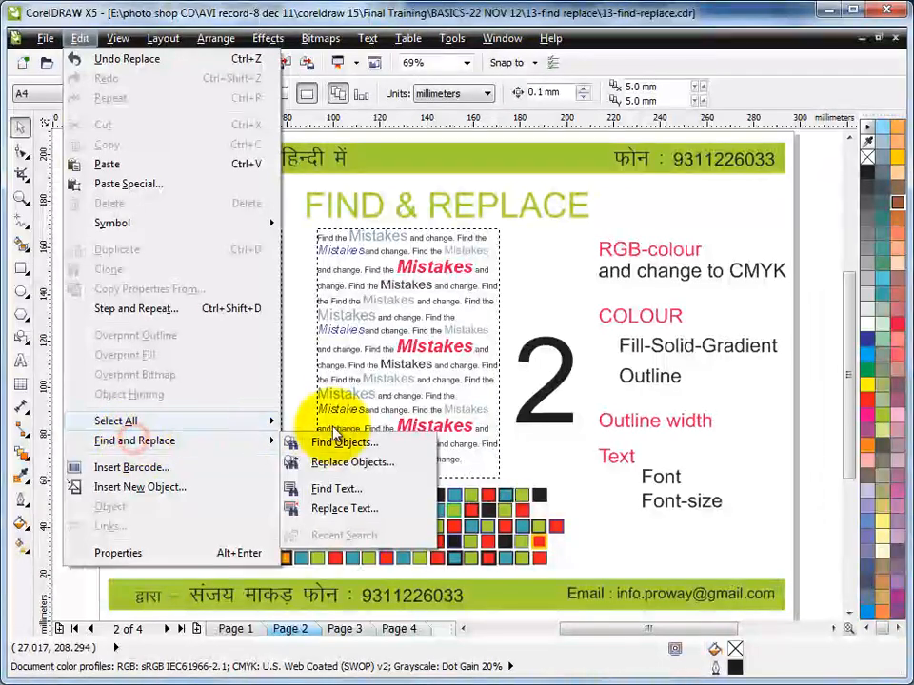
click(343, 462)
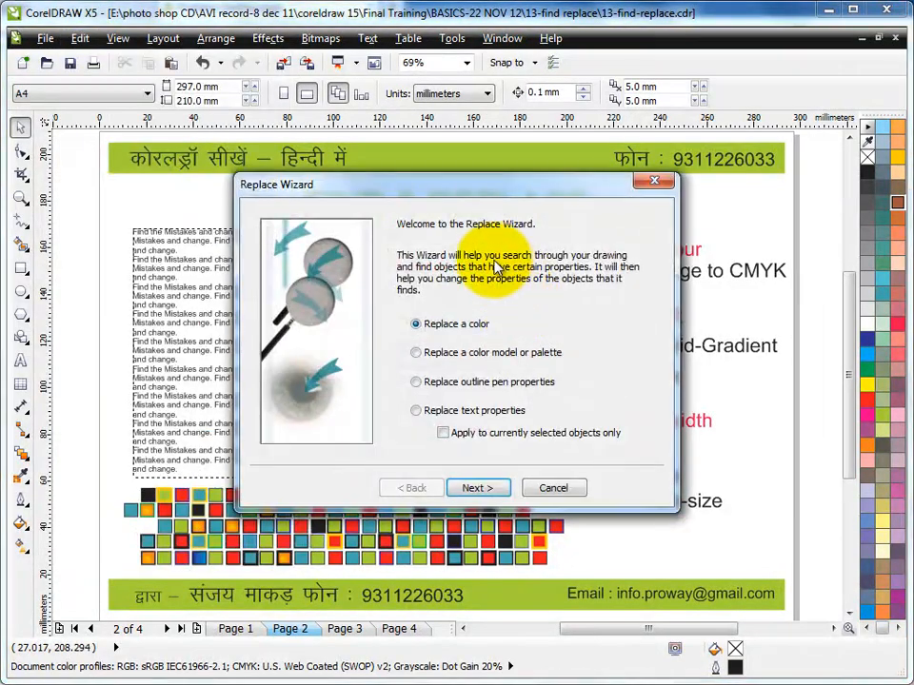
drag(489, 175, 383, 129)
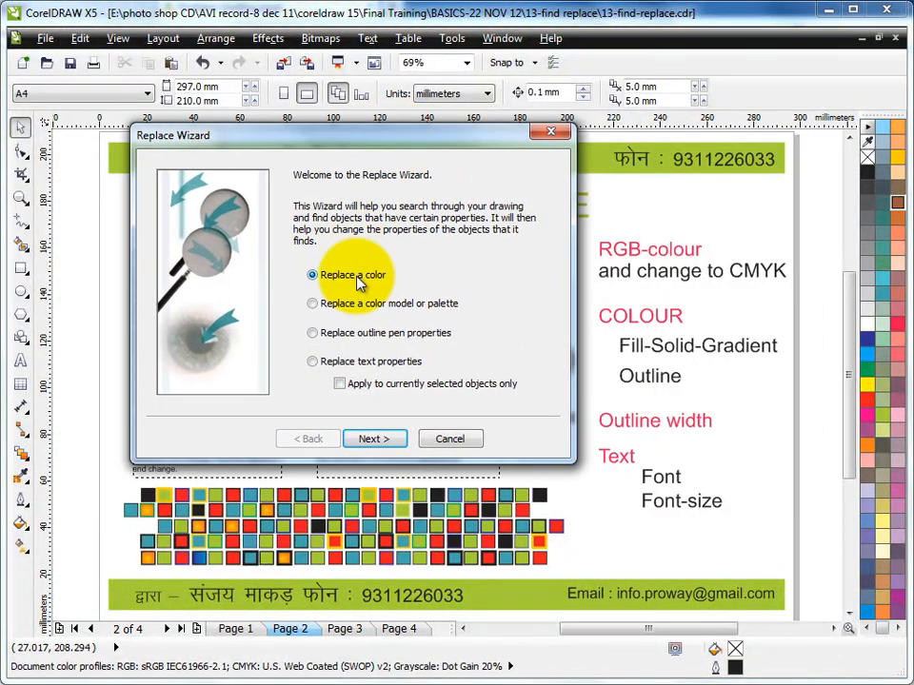
click(373, 437)
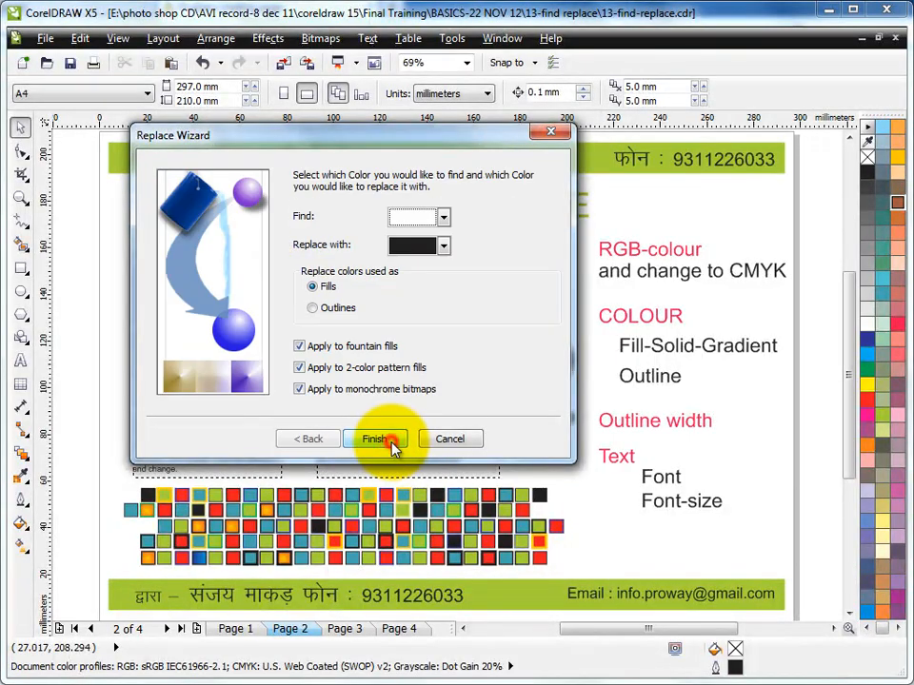
click(442, 217)
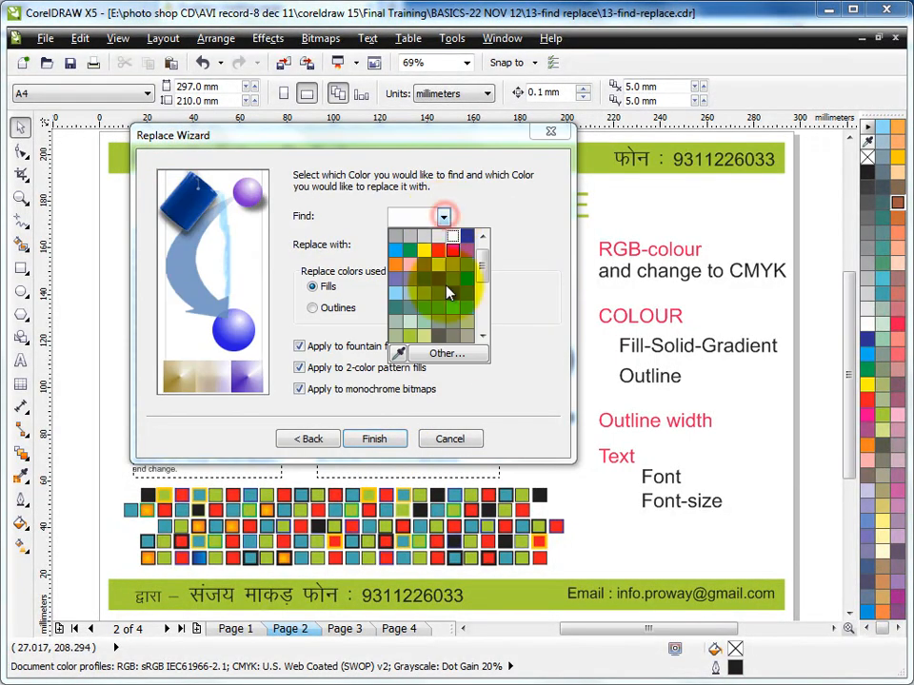
click(447, 355)
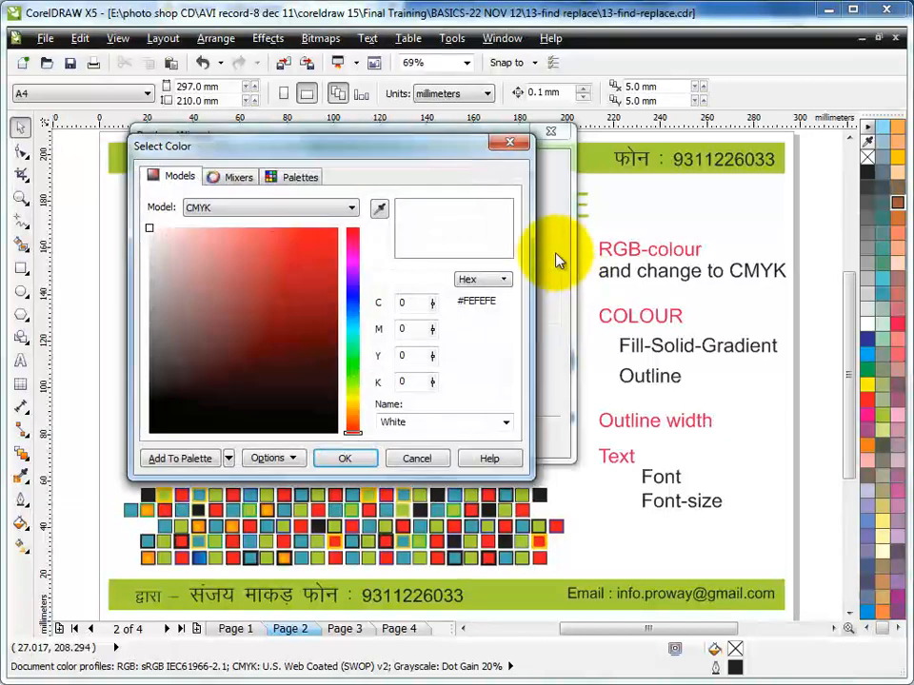
click(382, 214)
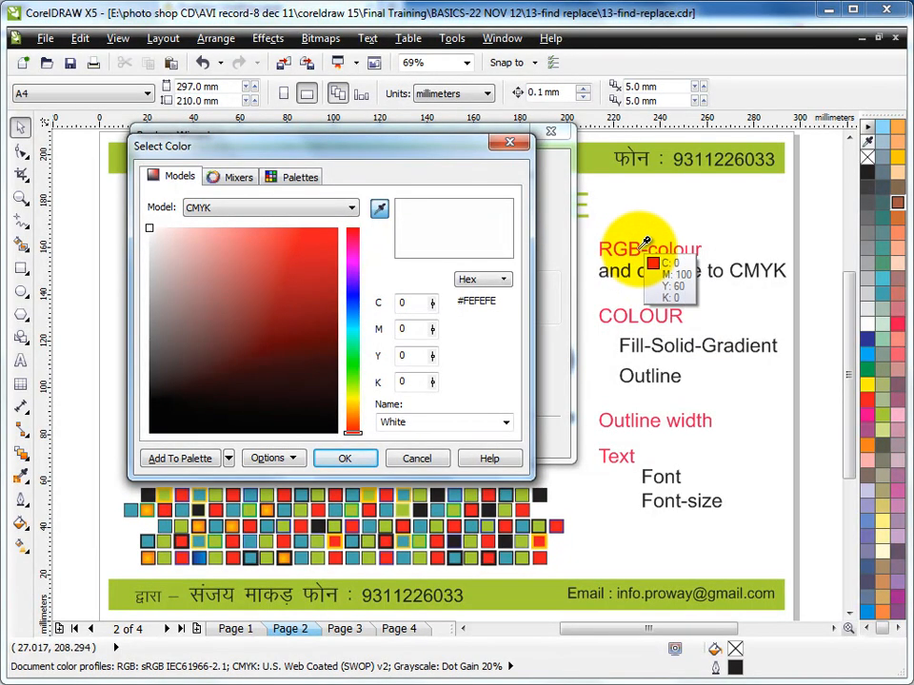
click(643, 246)
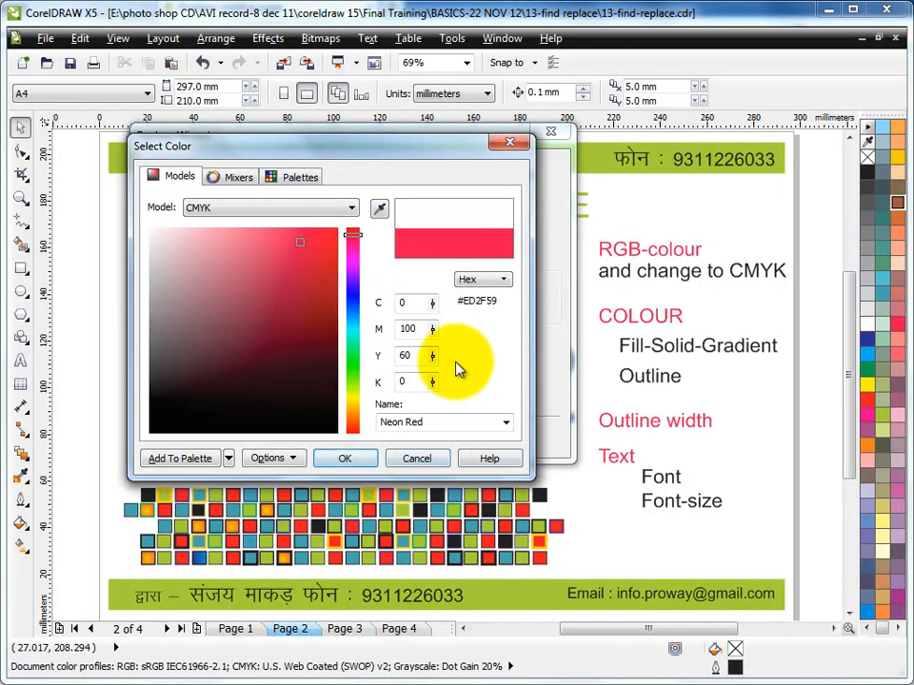
click(331, 458)
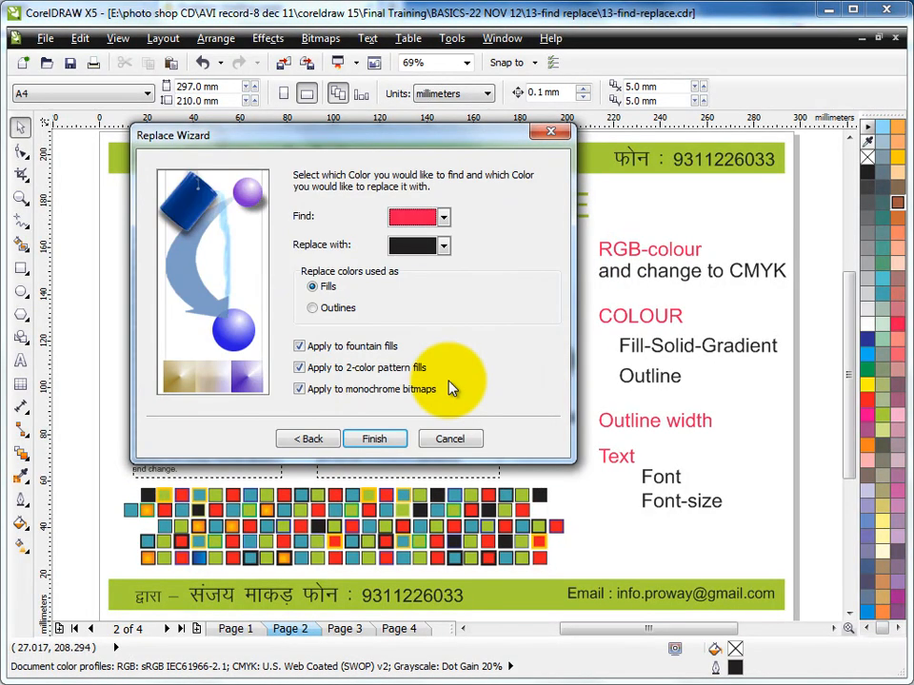
Step: Choose the purple swatch as the replacement color and replace all matching fills on page 2
click(443, 246)
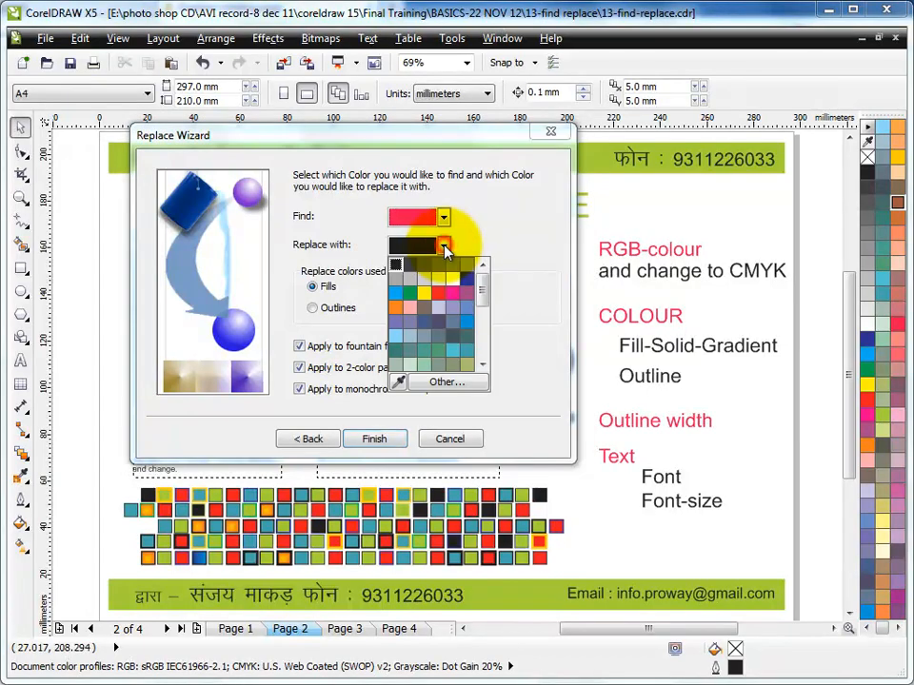
click(468, 296)
click(380, 443)
click(598, 353)
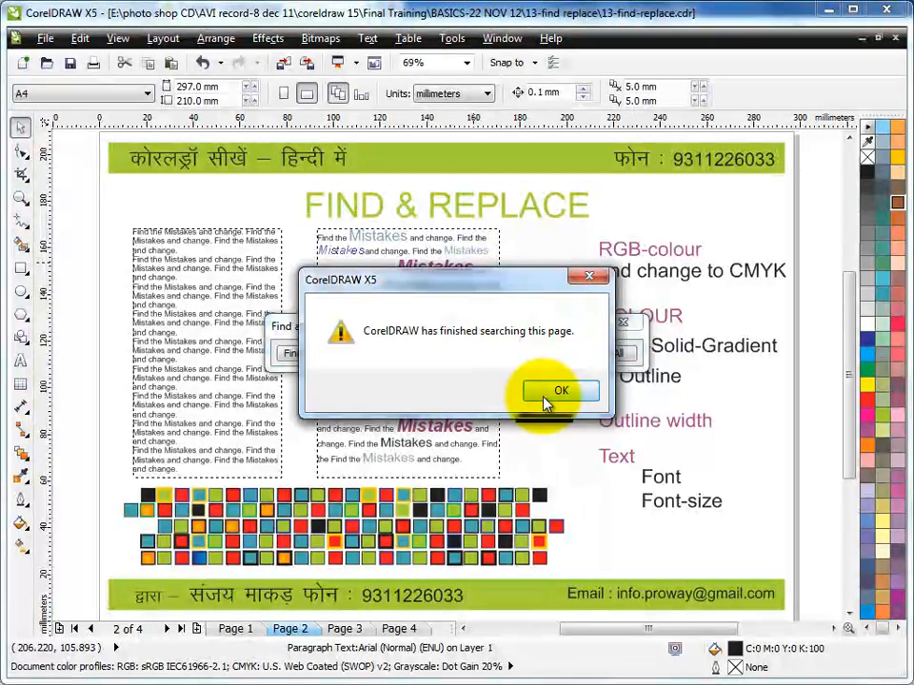
click(559, 389)
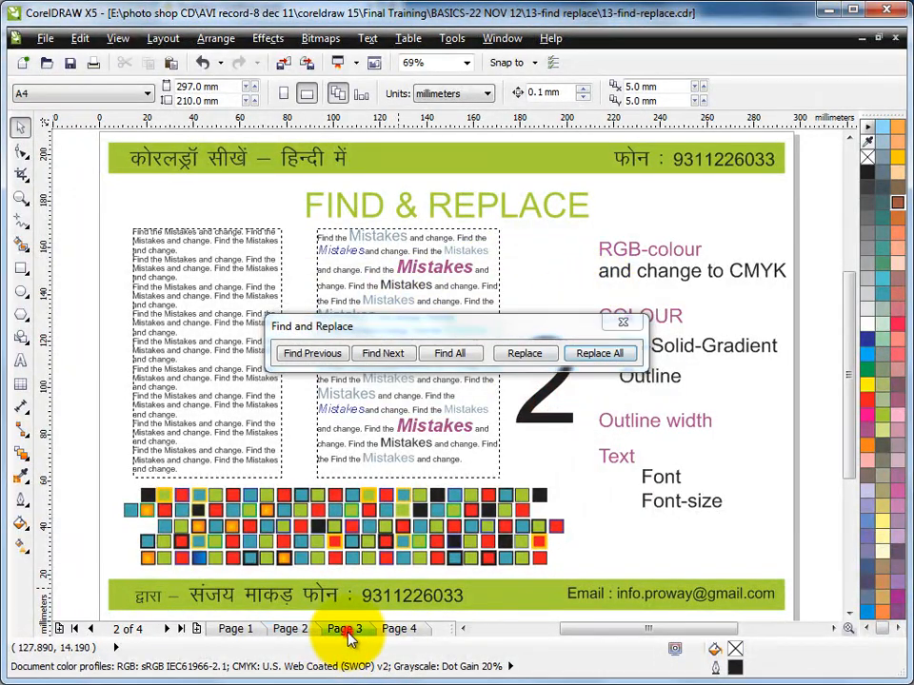
Step: Apply the pink-to-purple replacement to all matching fills on pages 3 and 4, and close Find and Replace
click(344, 628)
click(599, 353)
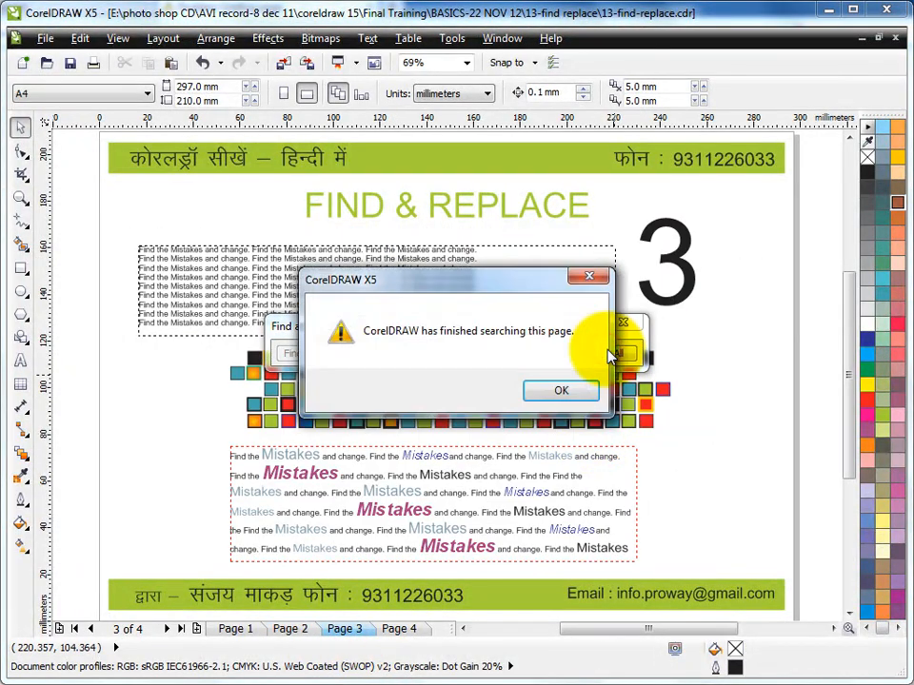
click(587, 389)
click(399, 628)
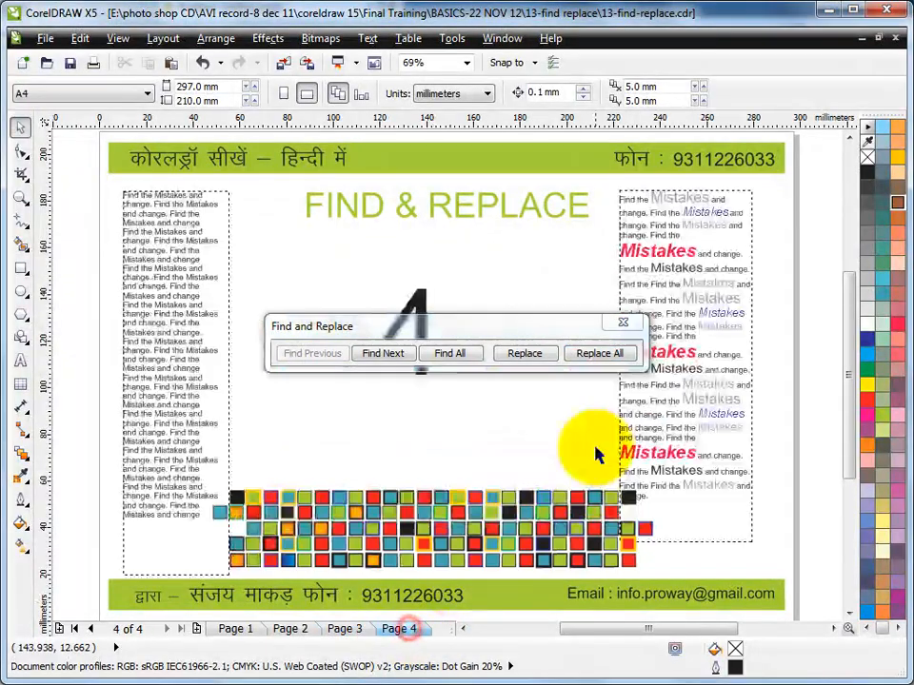
click(600, 353)
click(562, 390)
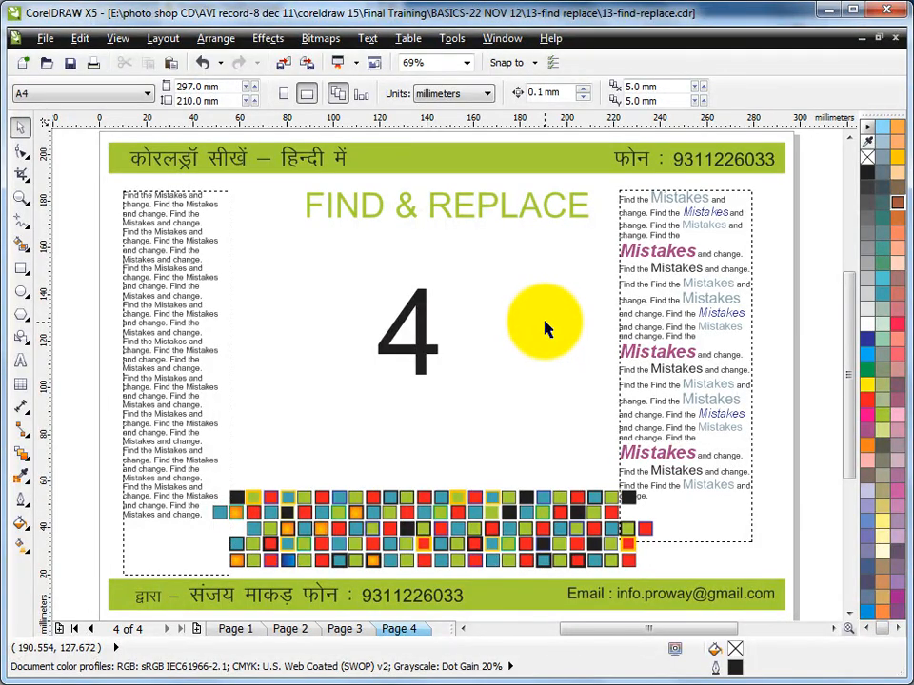
click(454, 234)
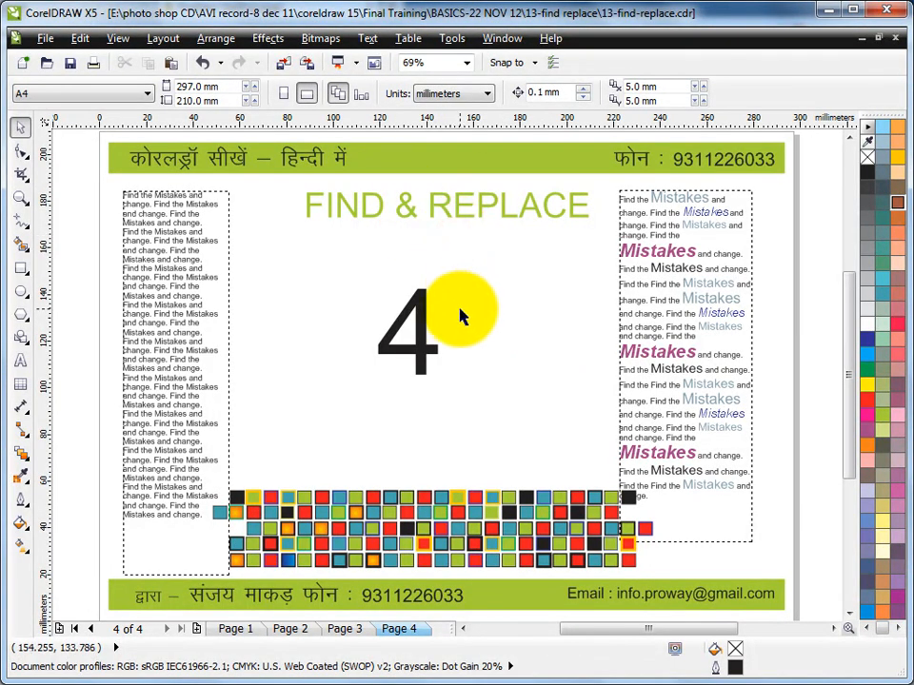
Step: Go to page 1, marquee-select the grid of colored squares and the diagonal lines in turn, and clear the selection
click(224, 629)
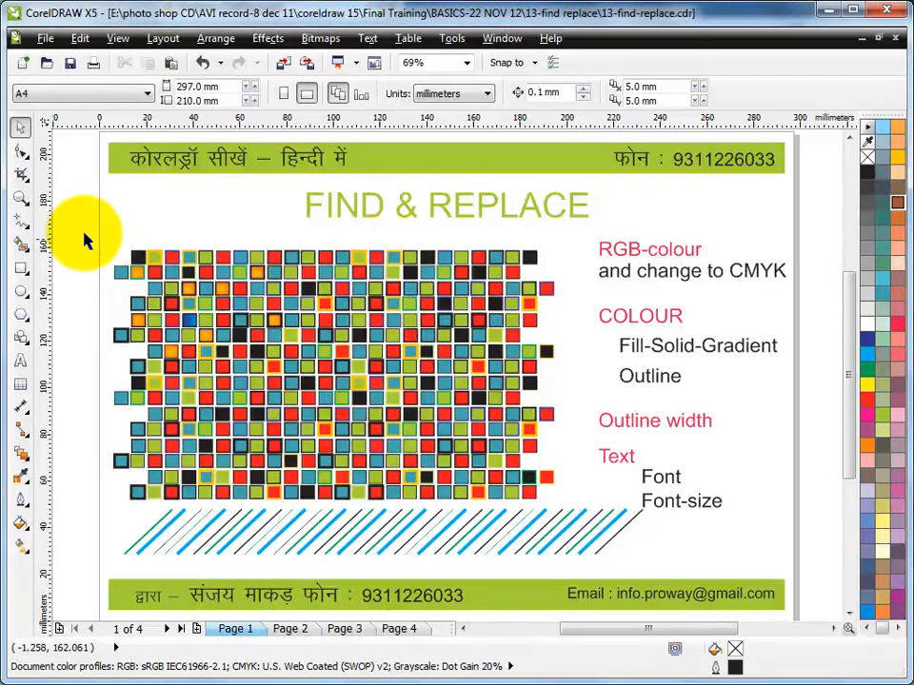
drag(61, 229, 580, 521)
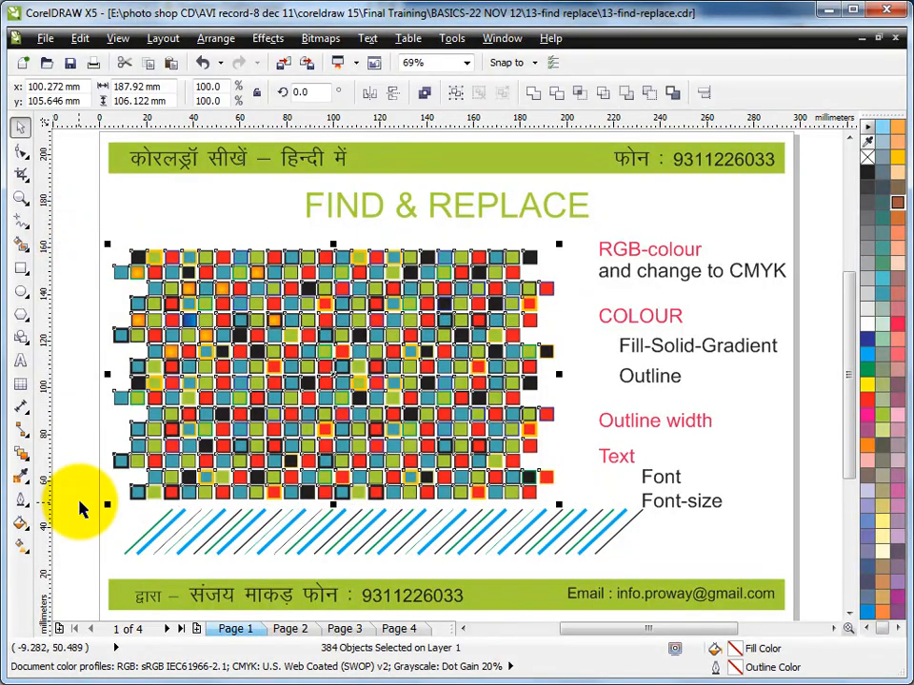
drag(81, 504, 659, 577)
click(566, 246)
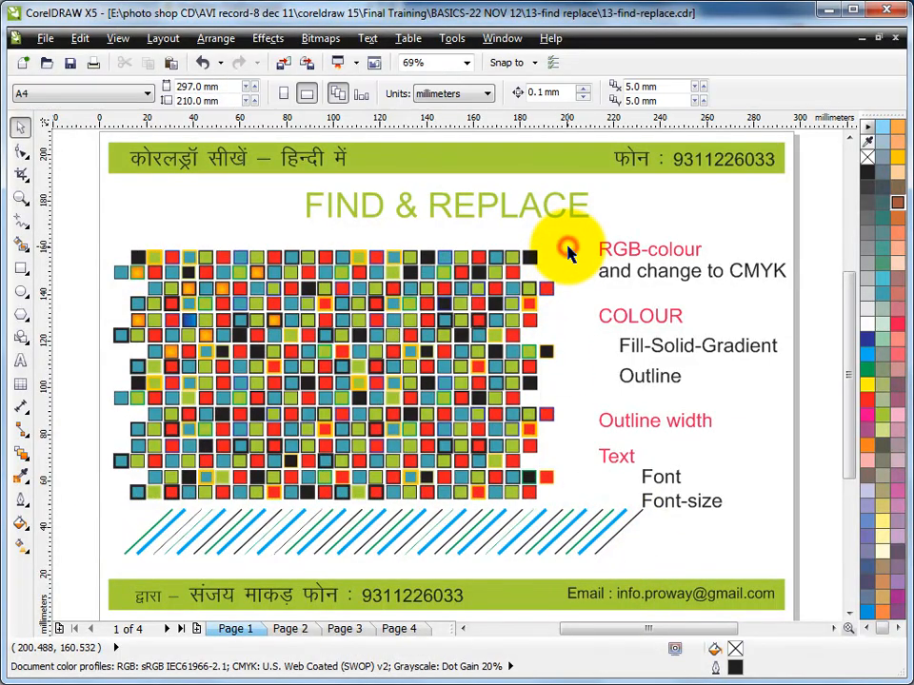
Step: Use the Select All command for objects on page 1, and clear the selection
click(80, 39)
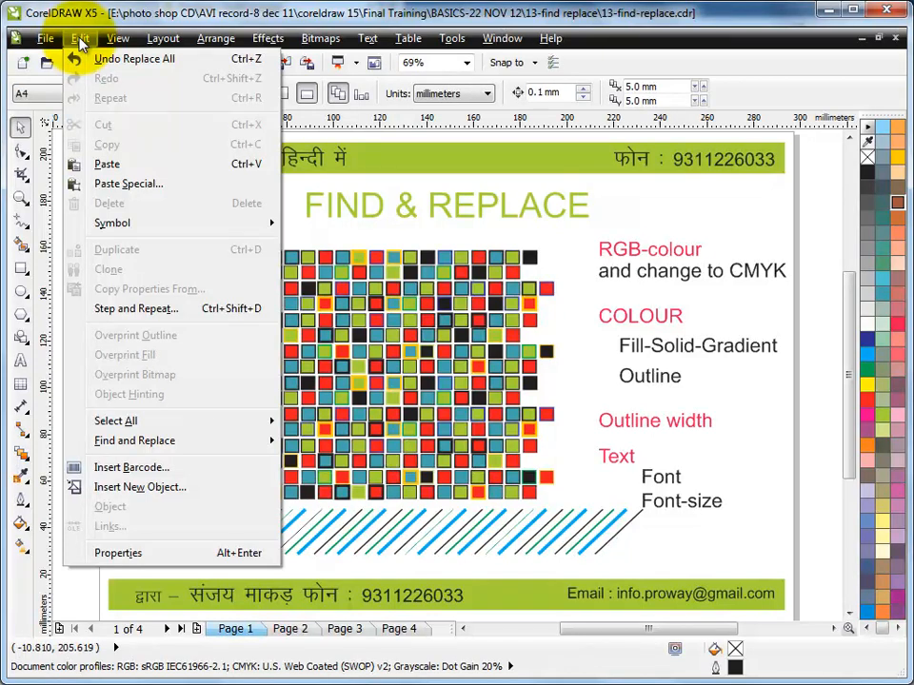
click(131, 428)
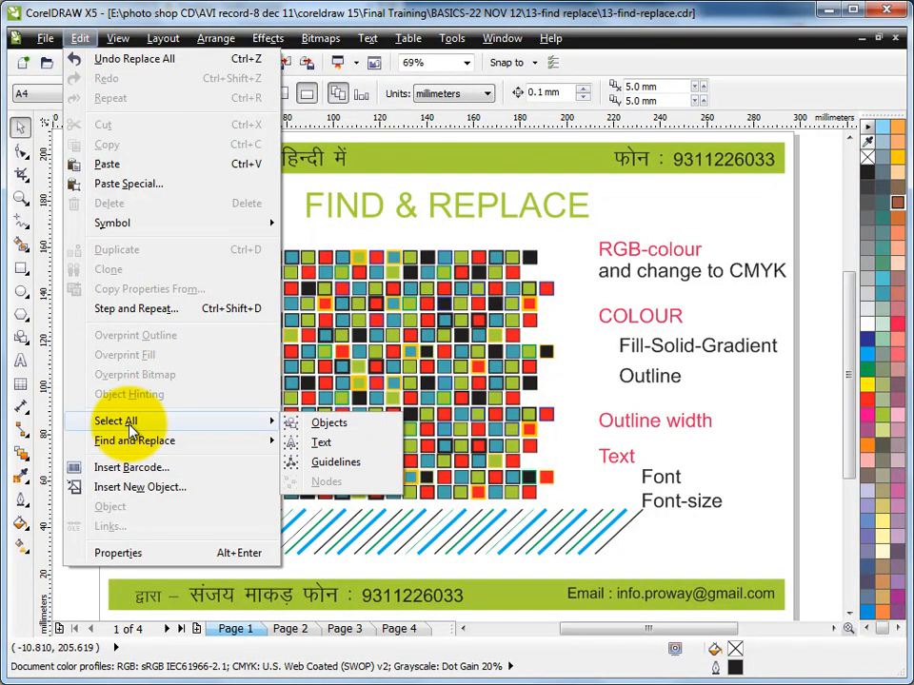
click(330, 425)
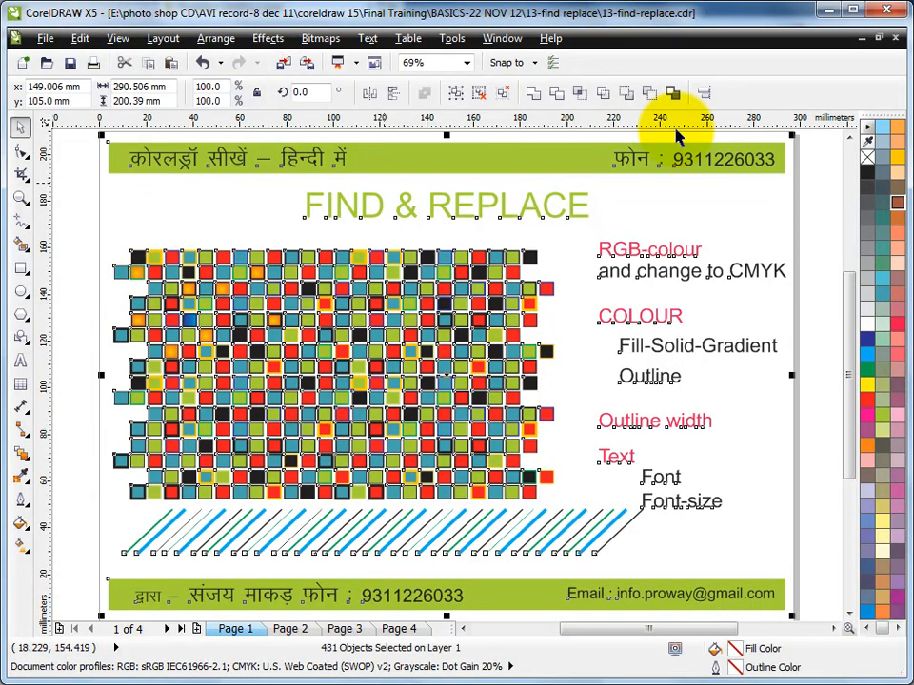
click(705, 228)
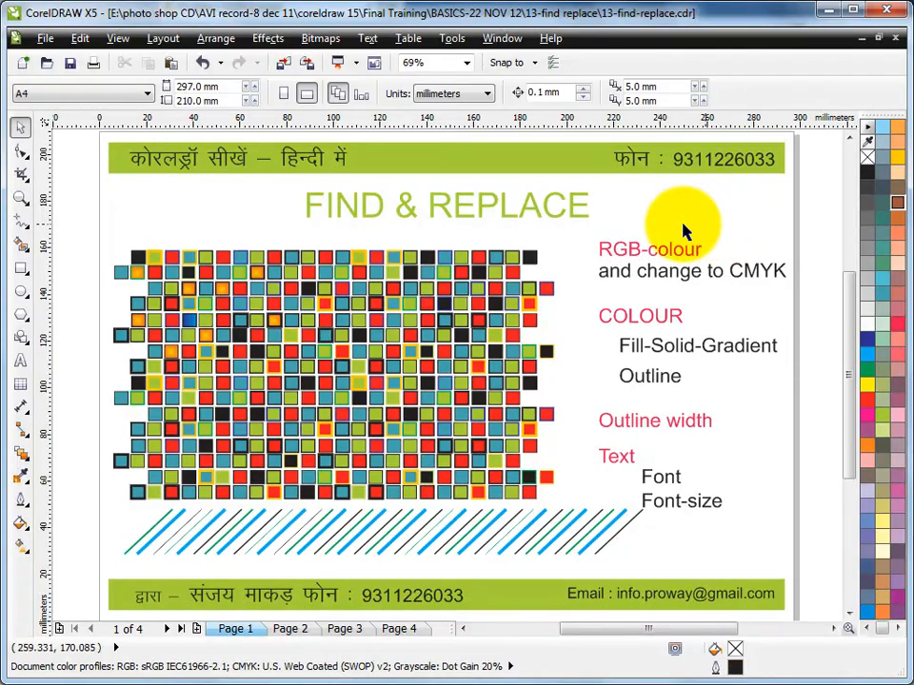
Step: Use the Select All command to select only the text objects on page 1
click(80, 38)
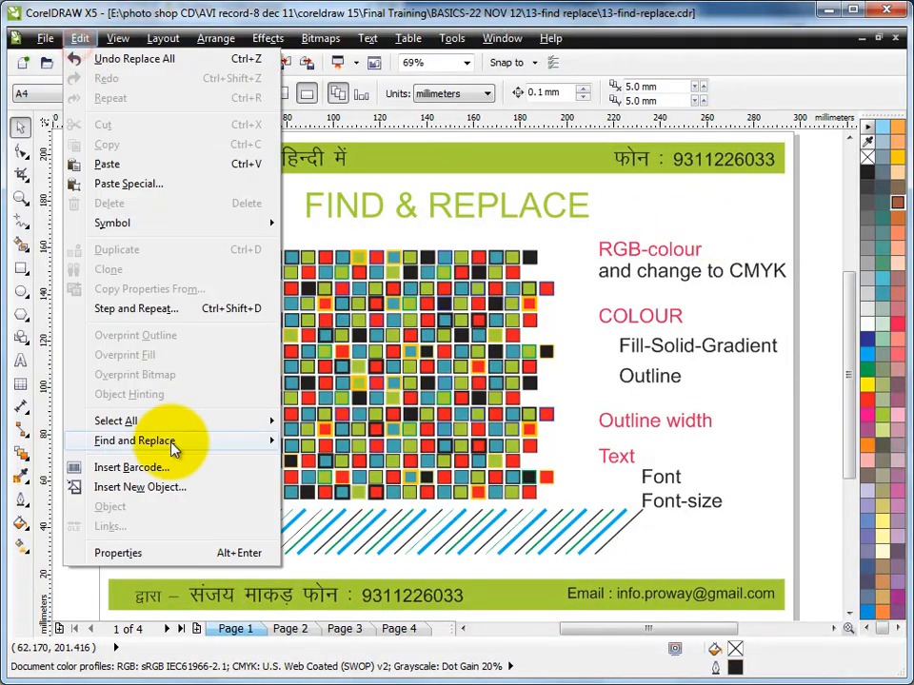
mouse_move(140, 424)
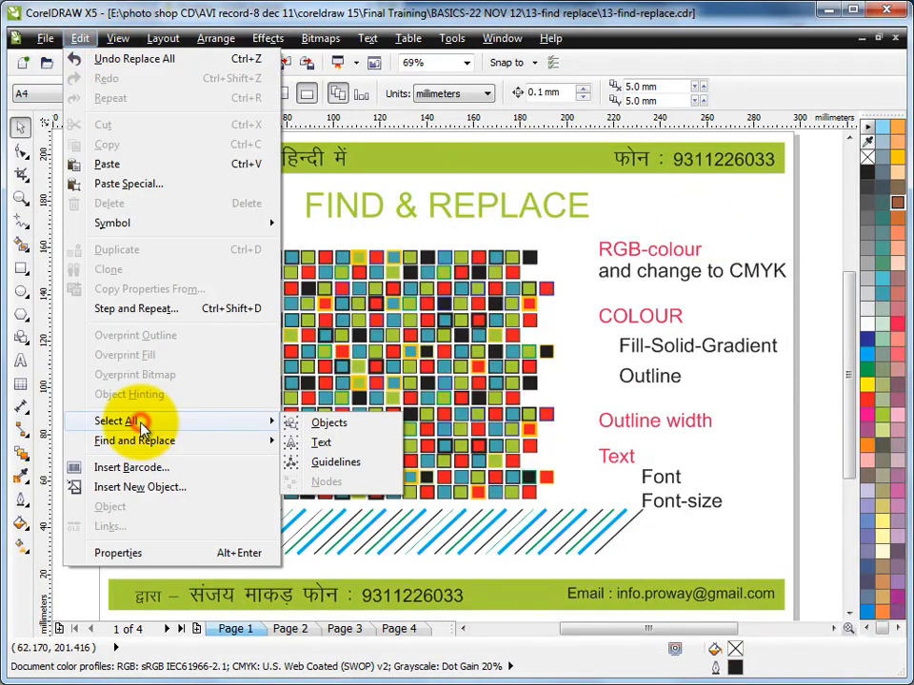
click(323, 443)
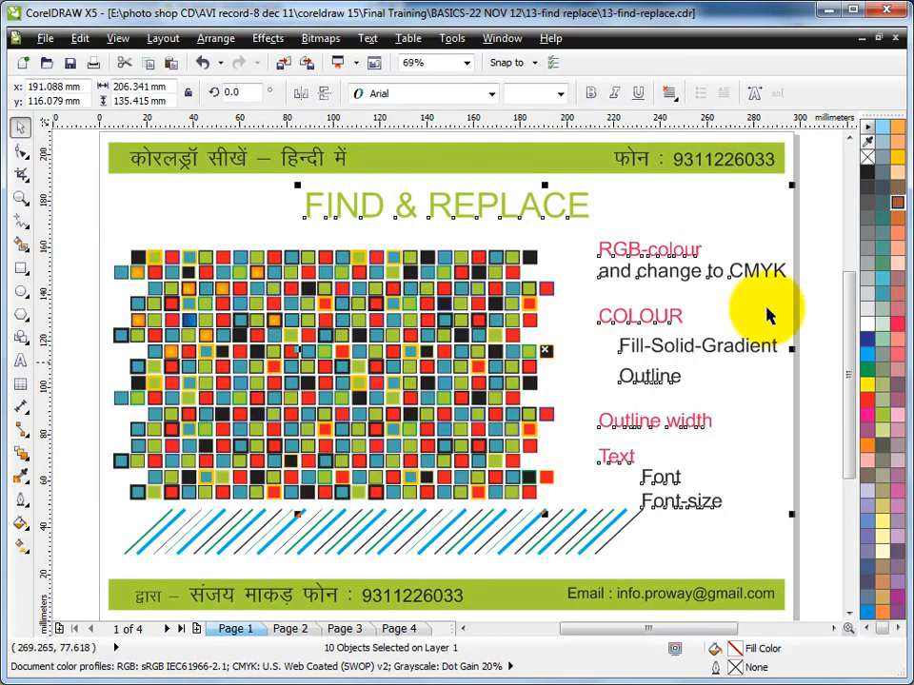
Step: Ungroup the header and footer group on page 1, select the header text on its own, and deselect it
click(699, 164)
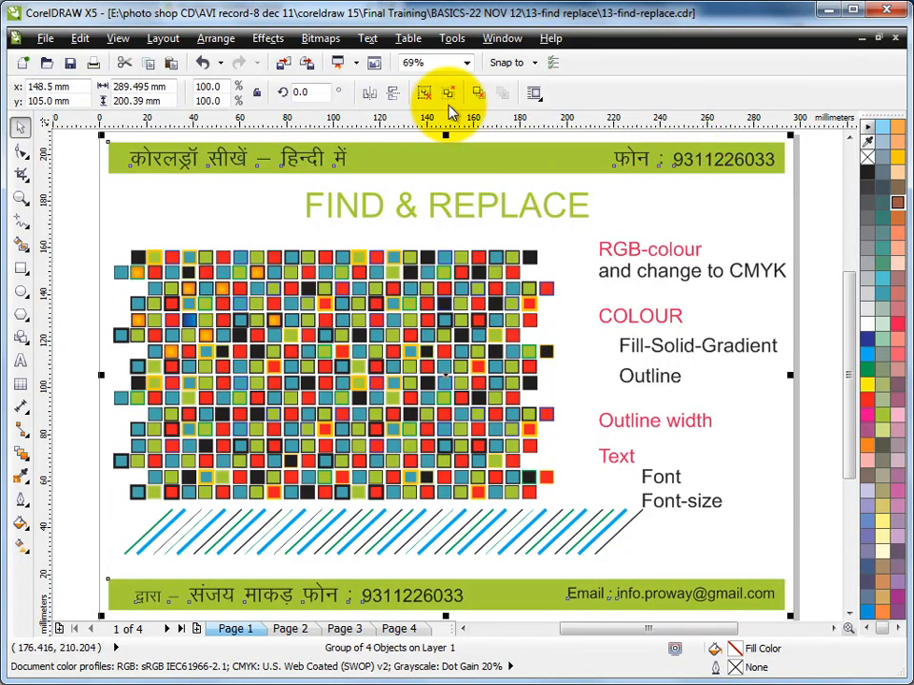
click(450, 96)
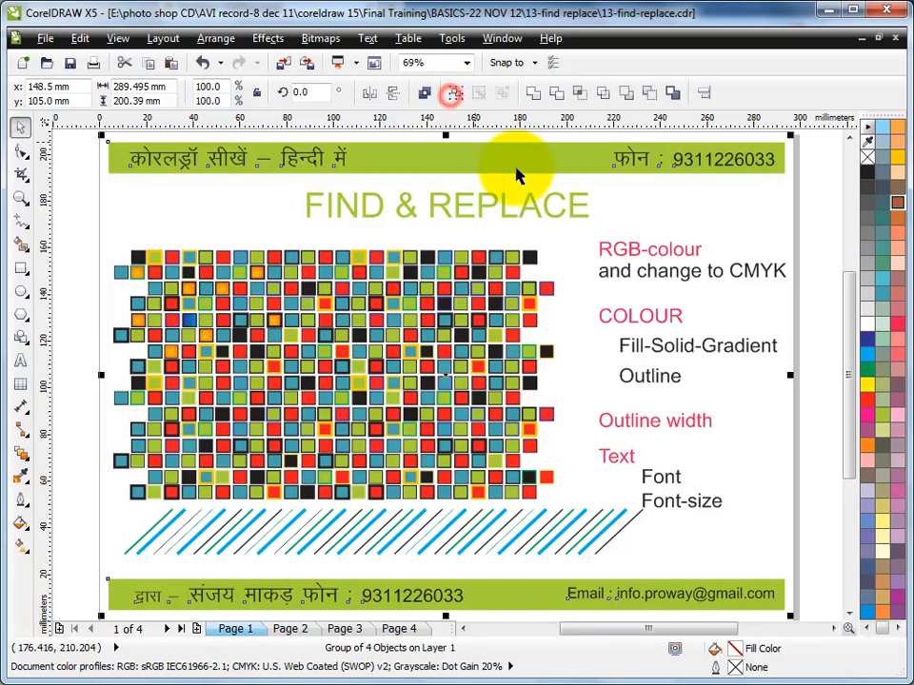
click(702, 209)
click(635, 160)
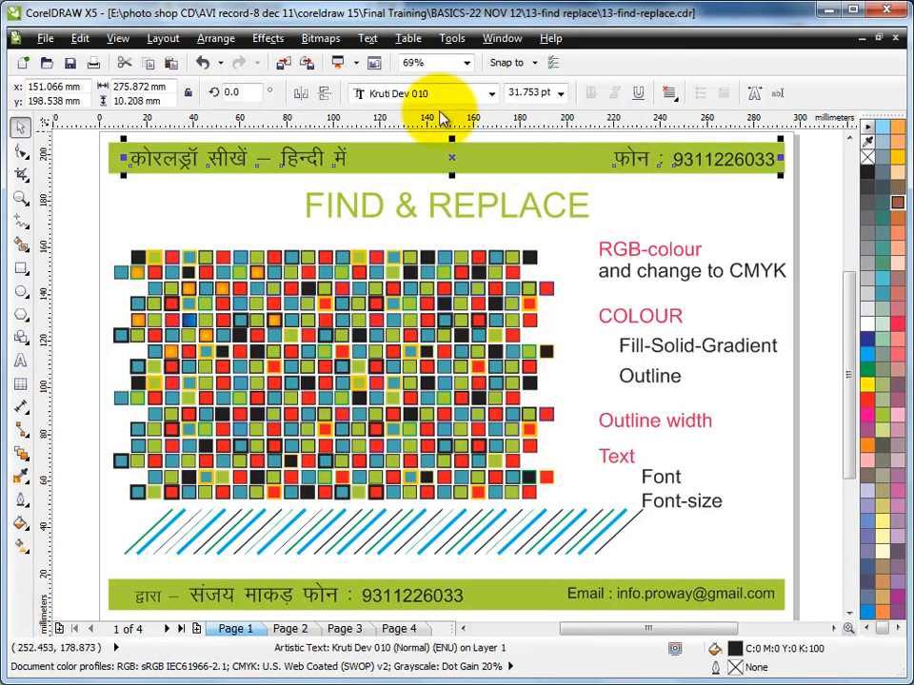
click(698, 235)
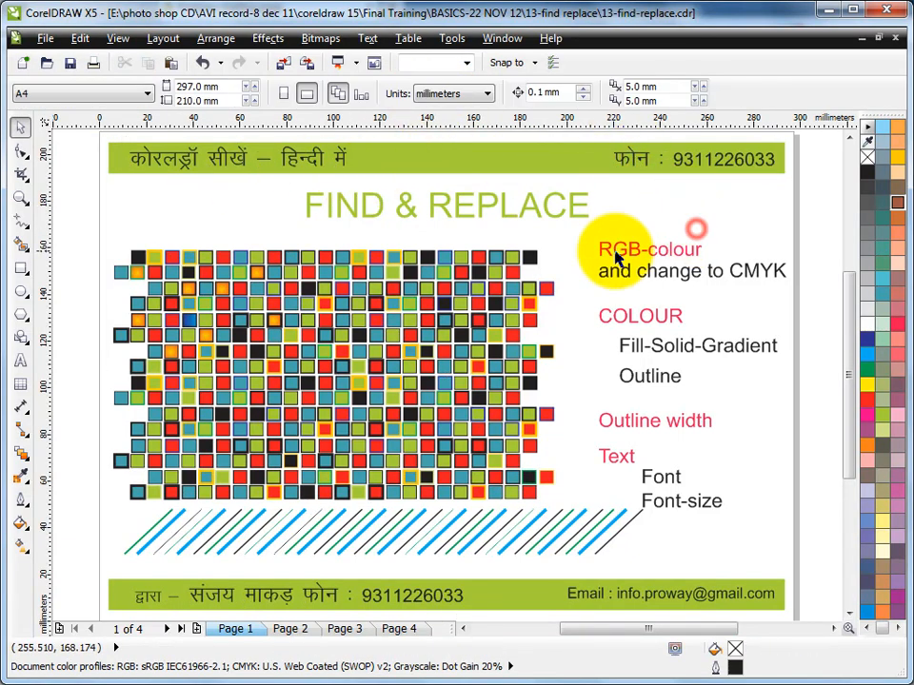
Step: Select all text on page 1, including the header and footer text, delete it, and undo the deletion
click(85, 41)
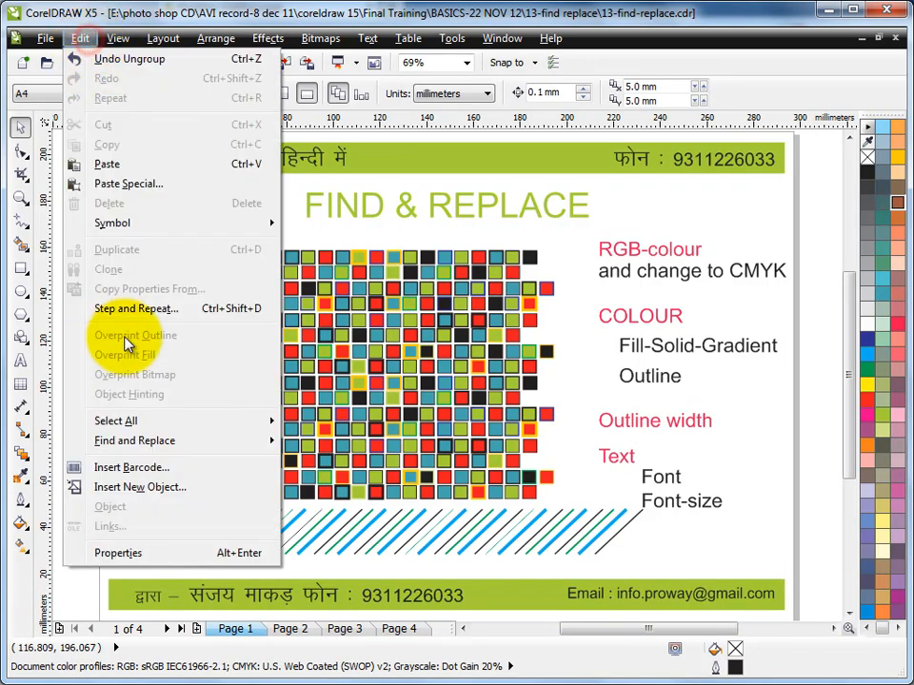
mouse_move(188, 424)
click(321, 443)
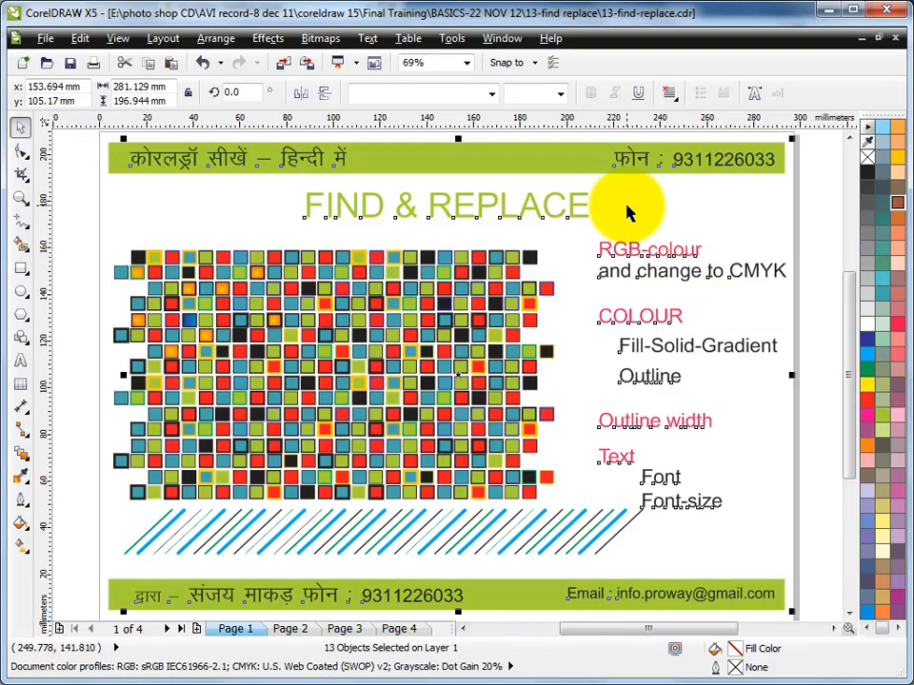
key(Delete)
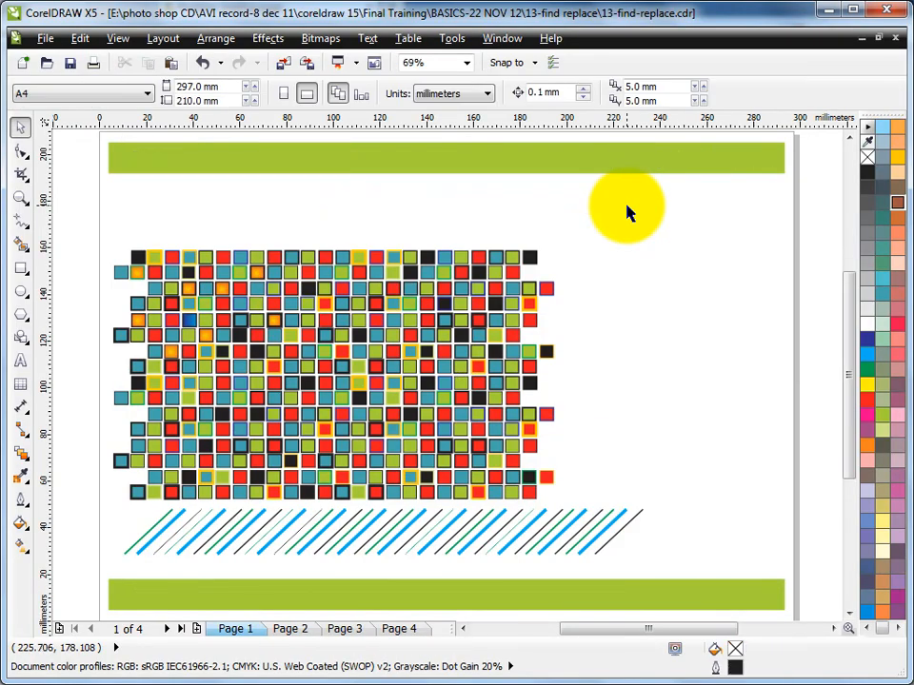
key(ctrl+z)
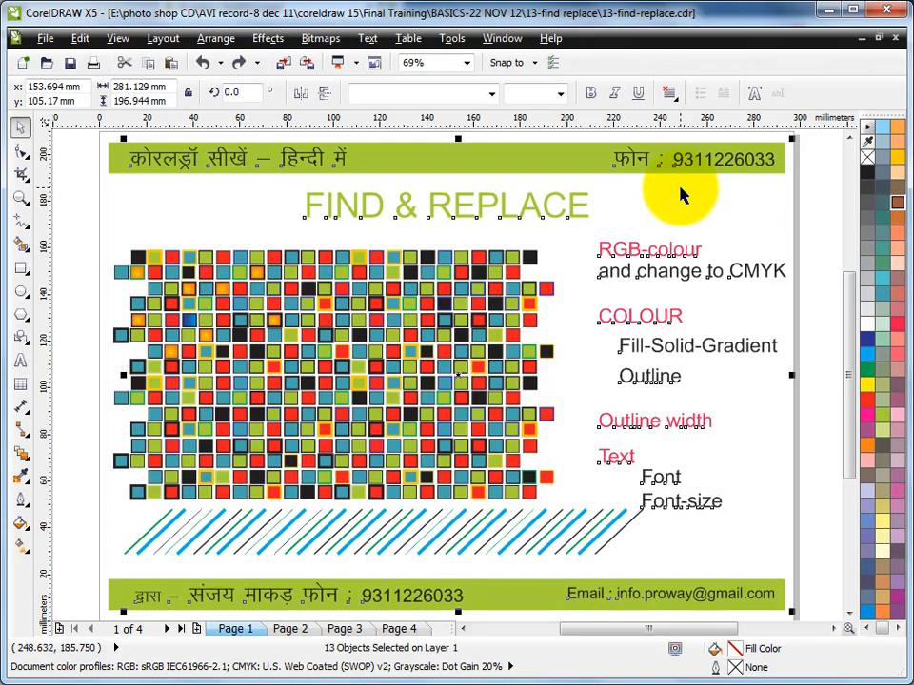
Step: Clear the text selection, select every object on page 1 at once, and deselect everything
click(703, 220)
key(ctrl+a)
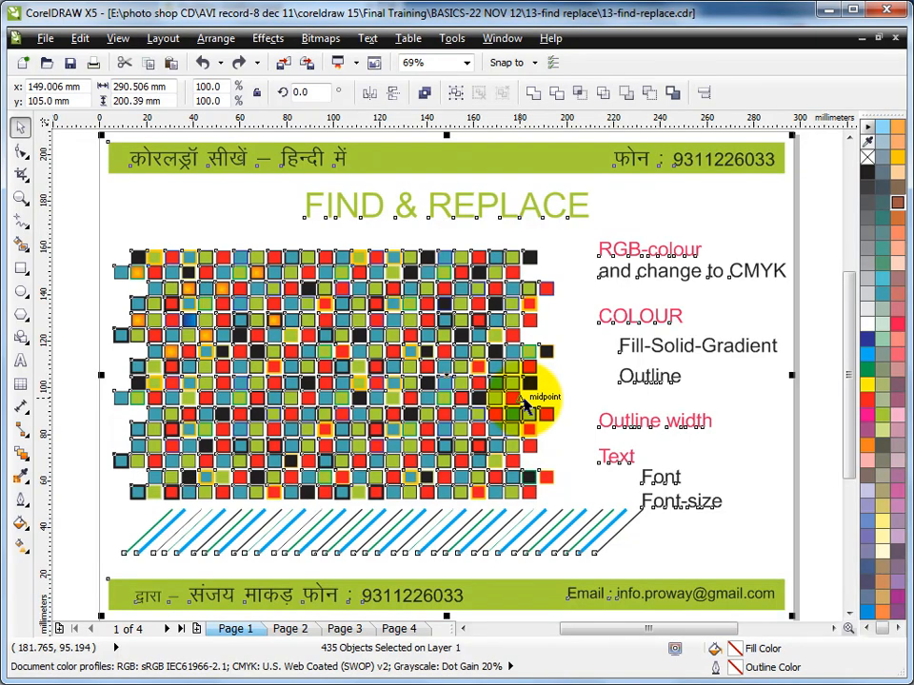
click(559, 282)
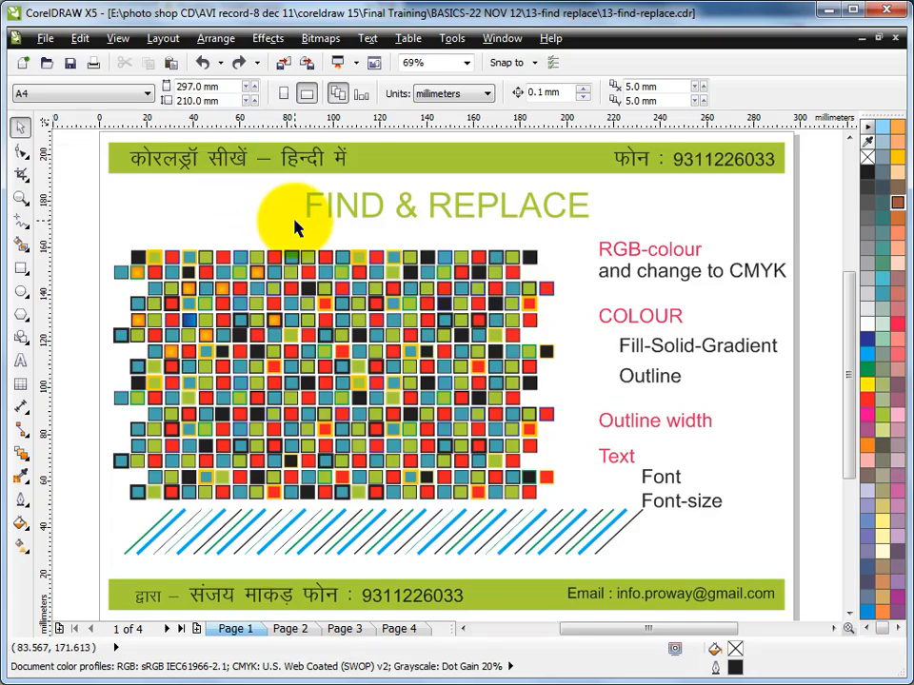
Step: Place a vertical guideline at about -8 mm and a horizontal one at about 186 mm, and select and delete all guidelines together
drag(42, 207, 82, 223)
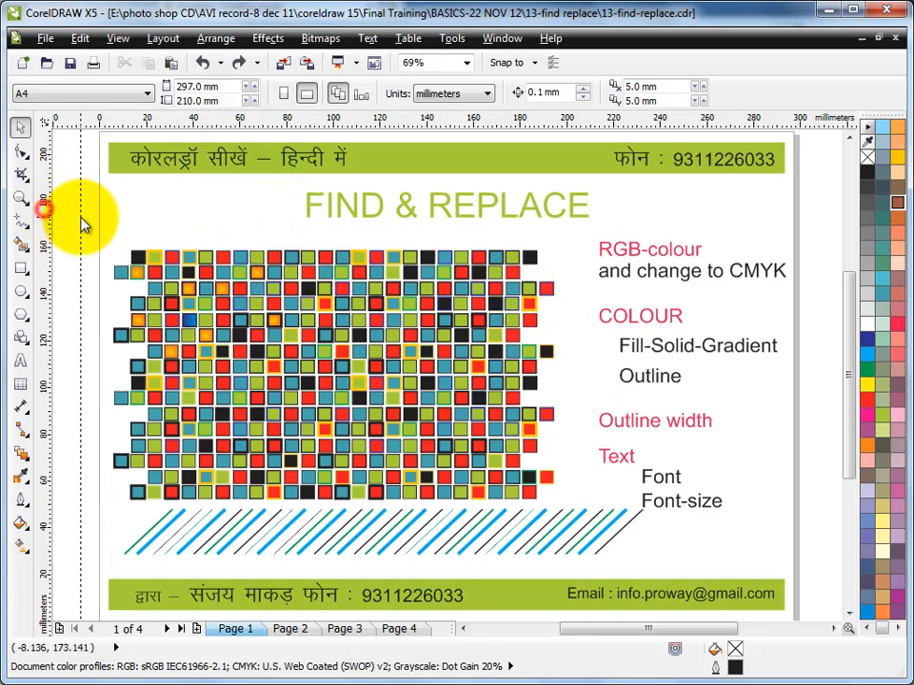
drag(104, 119, 117, 187)
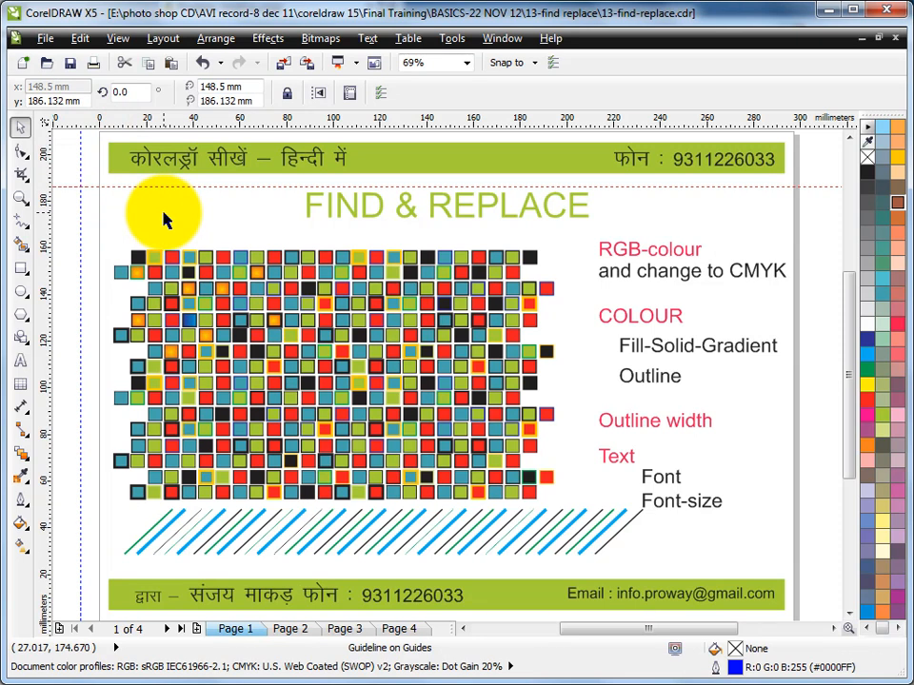
click(80, 39)
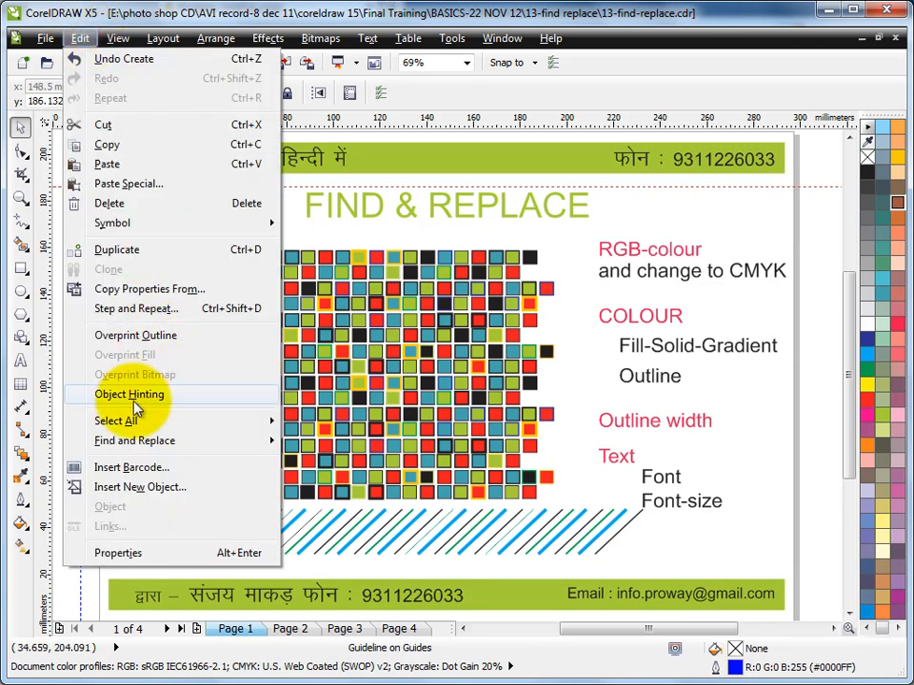
mouse_move(130, 421)
click(339, 462)
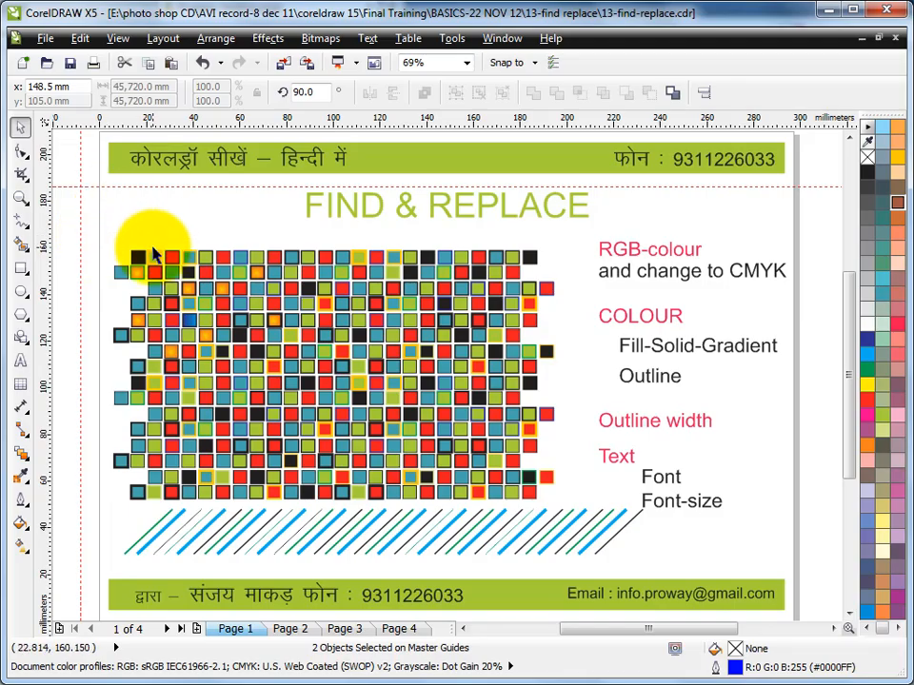
key(Delete)
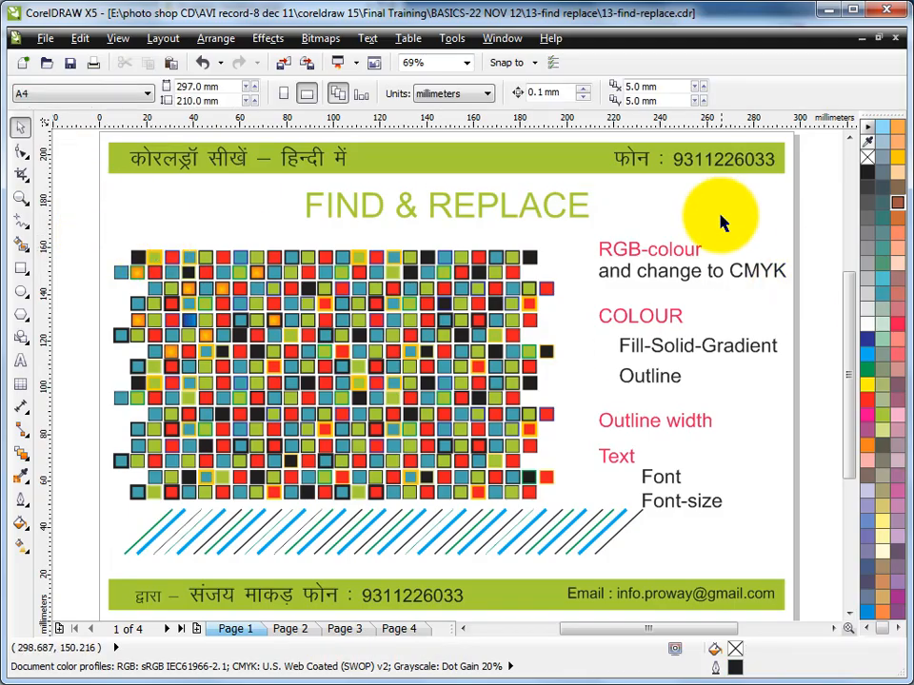